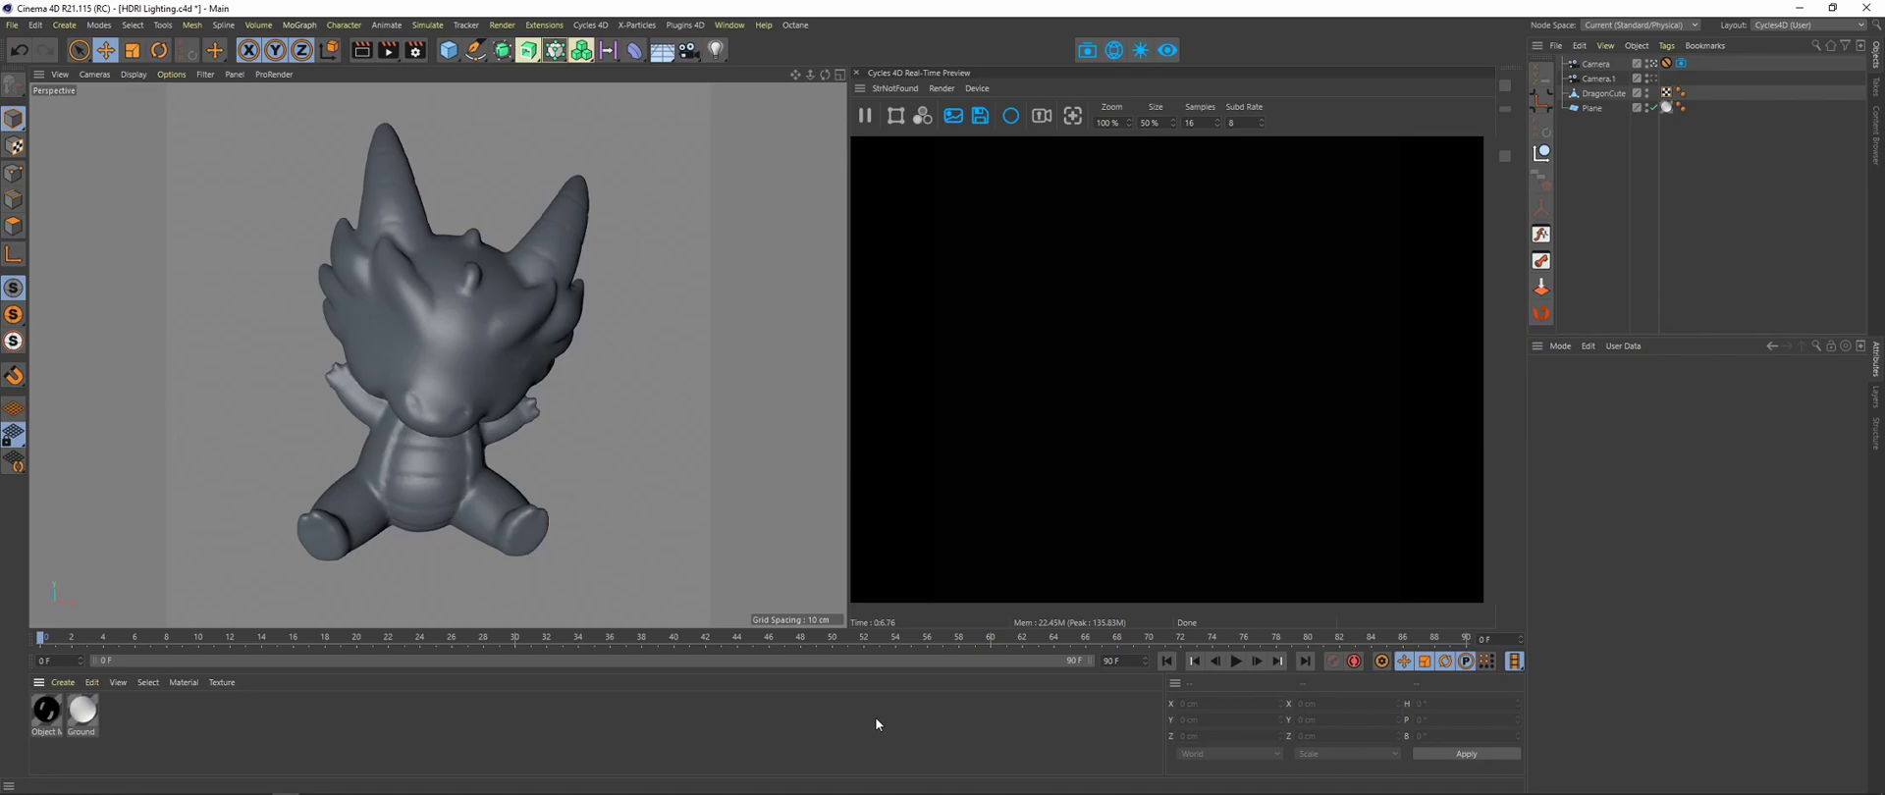
# Step: Add a Cycles 4D Environment object and open its Background Material in the Node Editor
pyautogui.click(1115, 52)
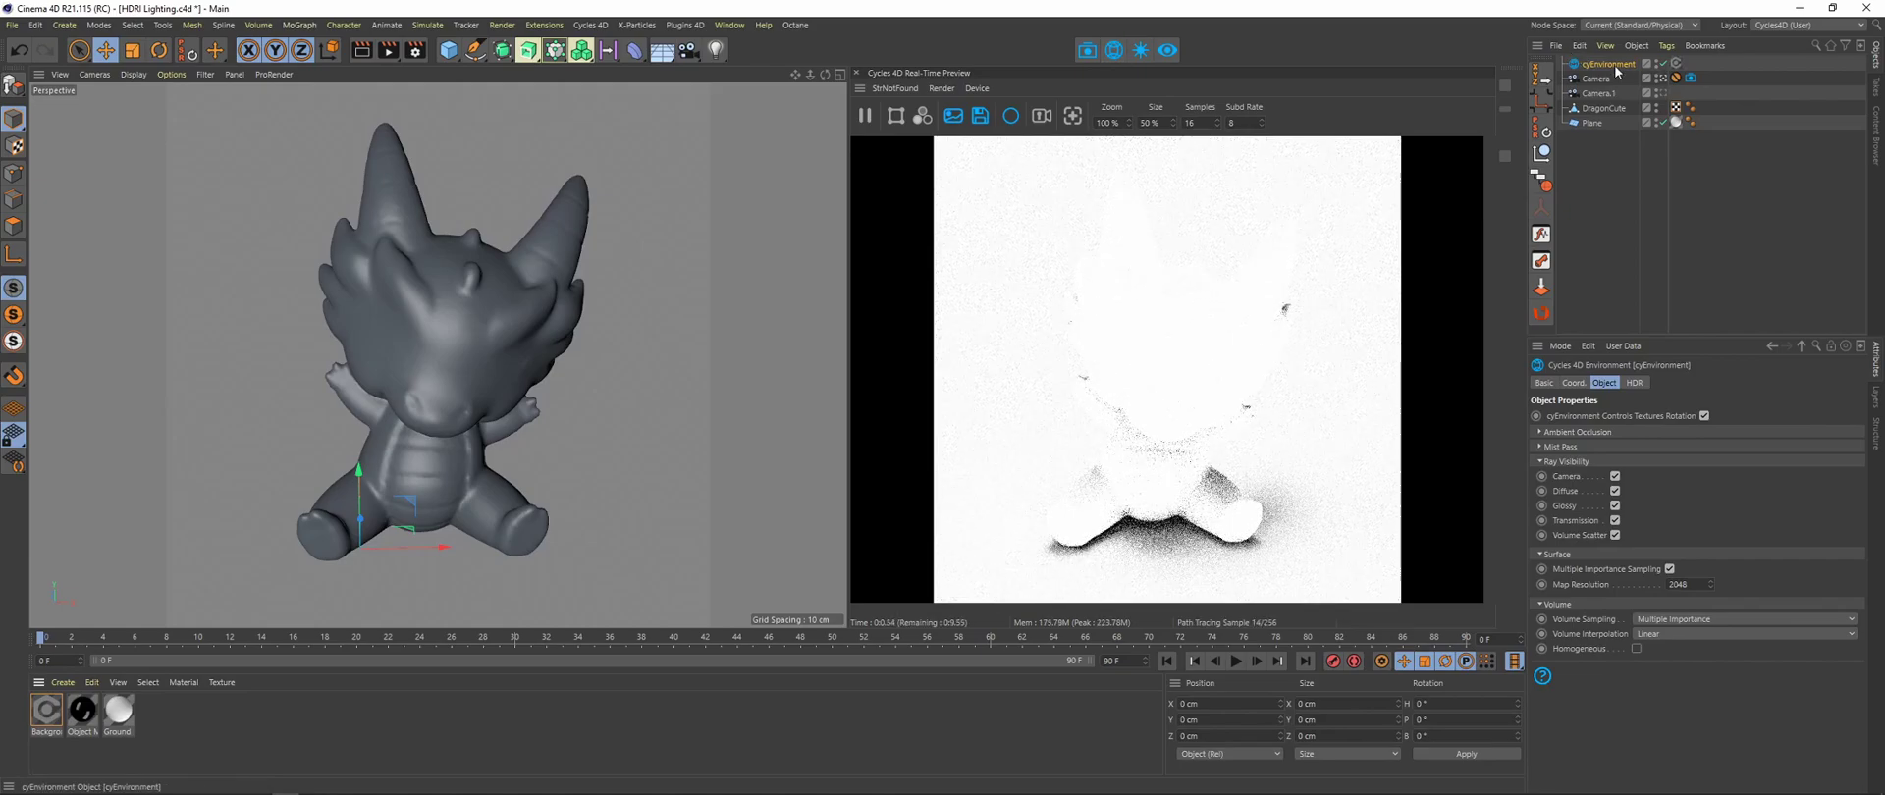
pyautogui.click(1675, 63)
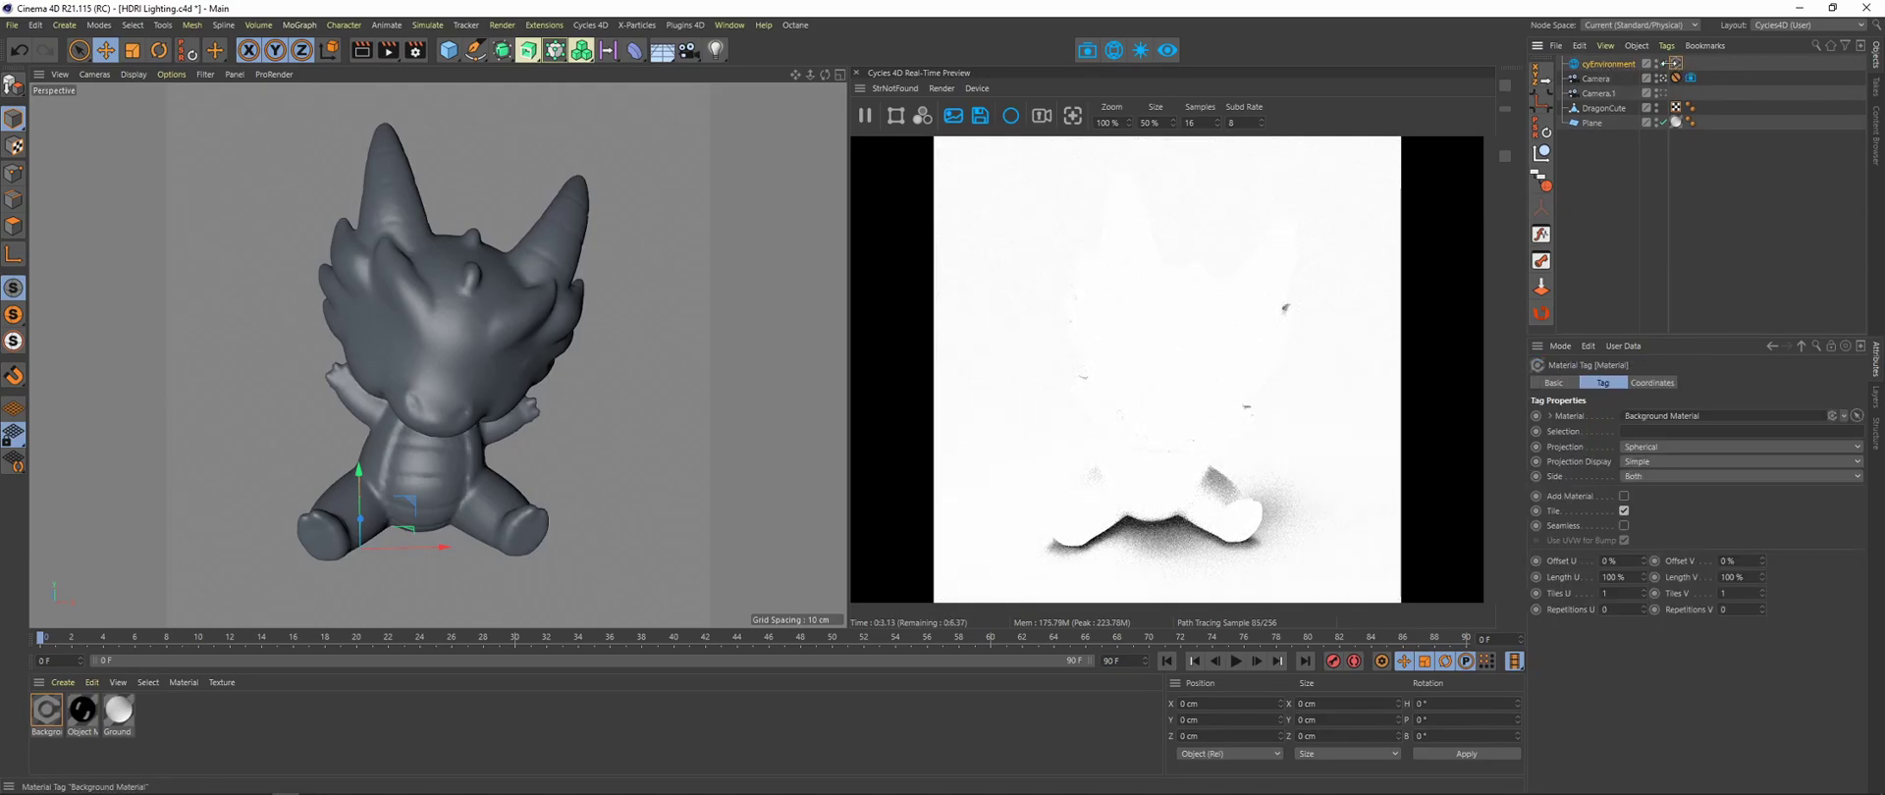
pyautogui.doubleClick(46, 714)
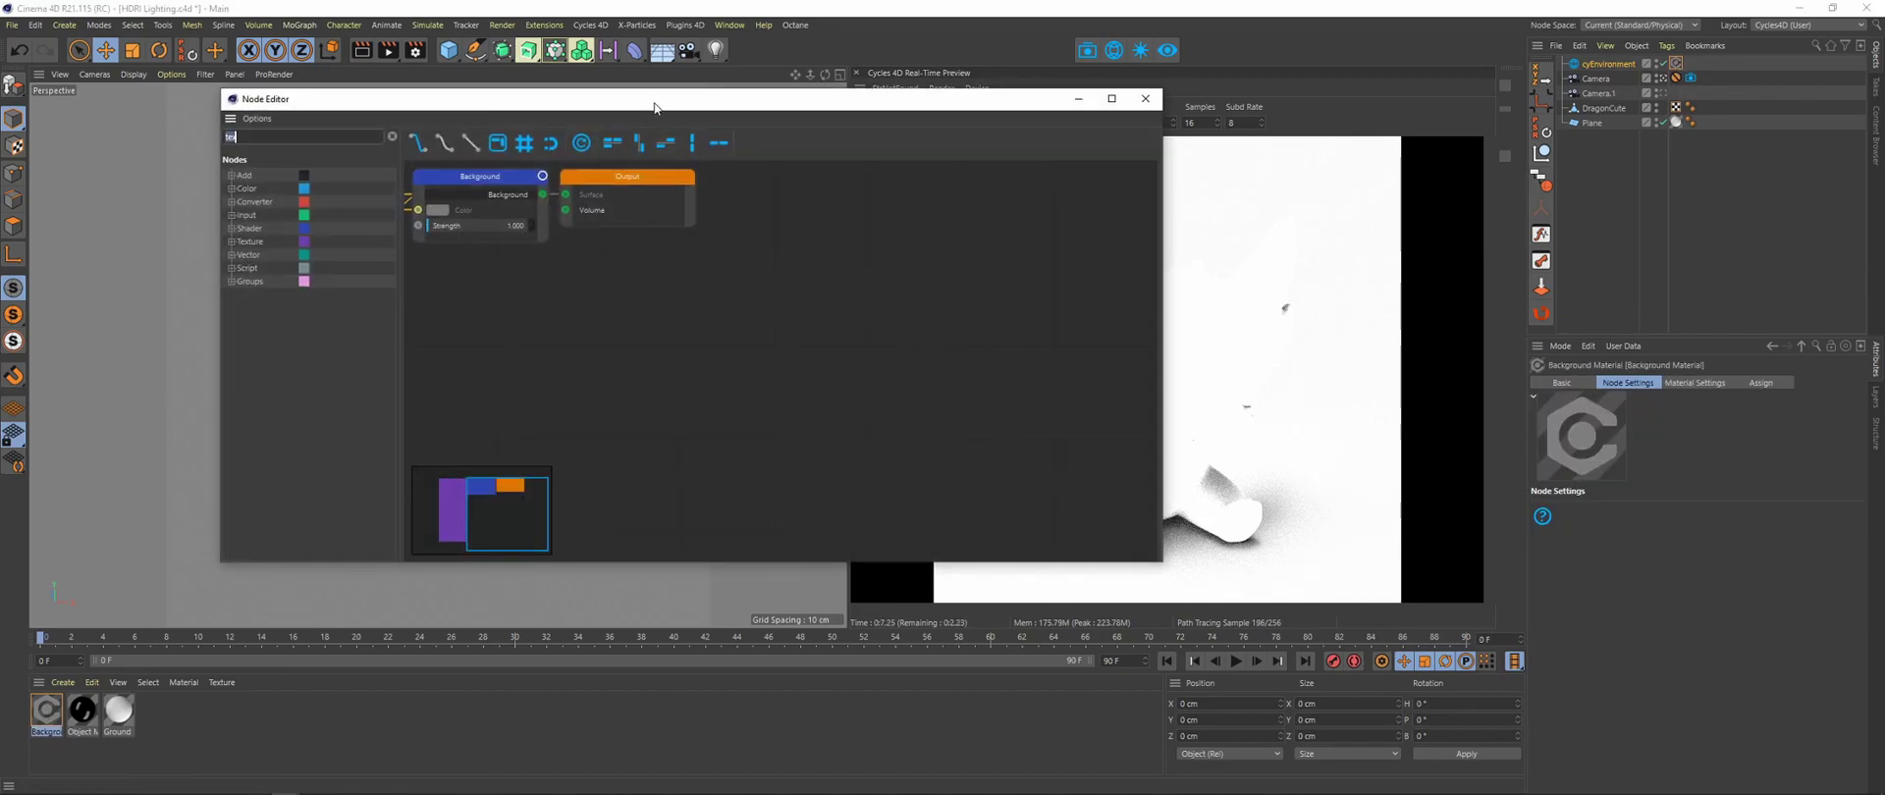
pyautogui.moveTo(655, 106); pyautogui.dragTo(484, 121)
# Step: Examine the Background Material's node chain from the HDRI image texture through Background to Output, and close the Node Editor
pyautogui.write('1')
pyautogui.moveTo(480, 307); pyautogui.dragTo(853, 338, button='middle')
pyautogui.click(778, 326)
pyautogui.moveTo(844, 200); pyautogui.dragTo(677, 321)
pyautogui.moveTo(721, 249)
pyautogui.mouseDown()
pyautogui.moveTo(907, 236)
pyautogui.moveTo(737, 231)
pyautogui.mouseUp()
pyautogui.click(768, 334)
pyautogui.click(728, 233)
pyautogui.click(552, 234)
pyautogui.moveTo(551, 233); pyautogui.dragTo(556, 226)
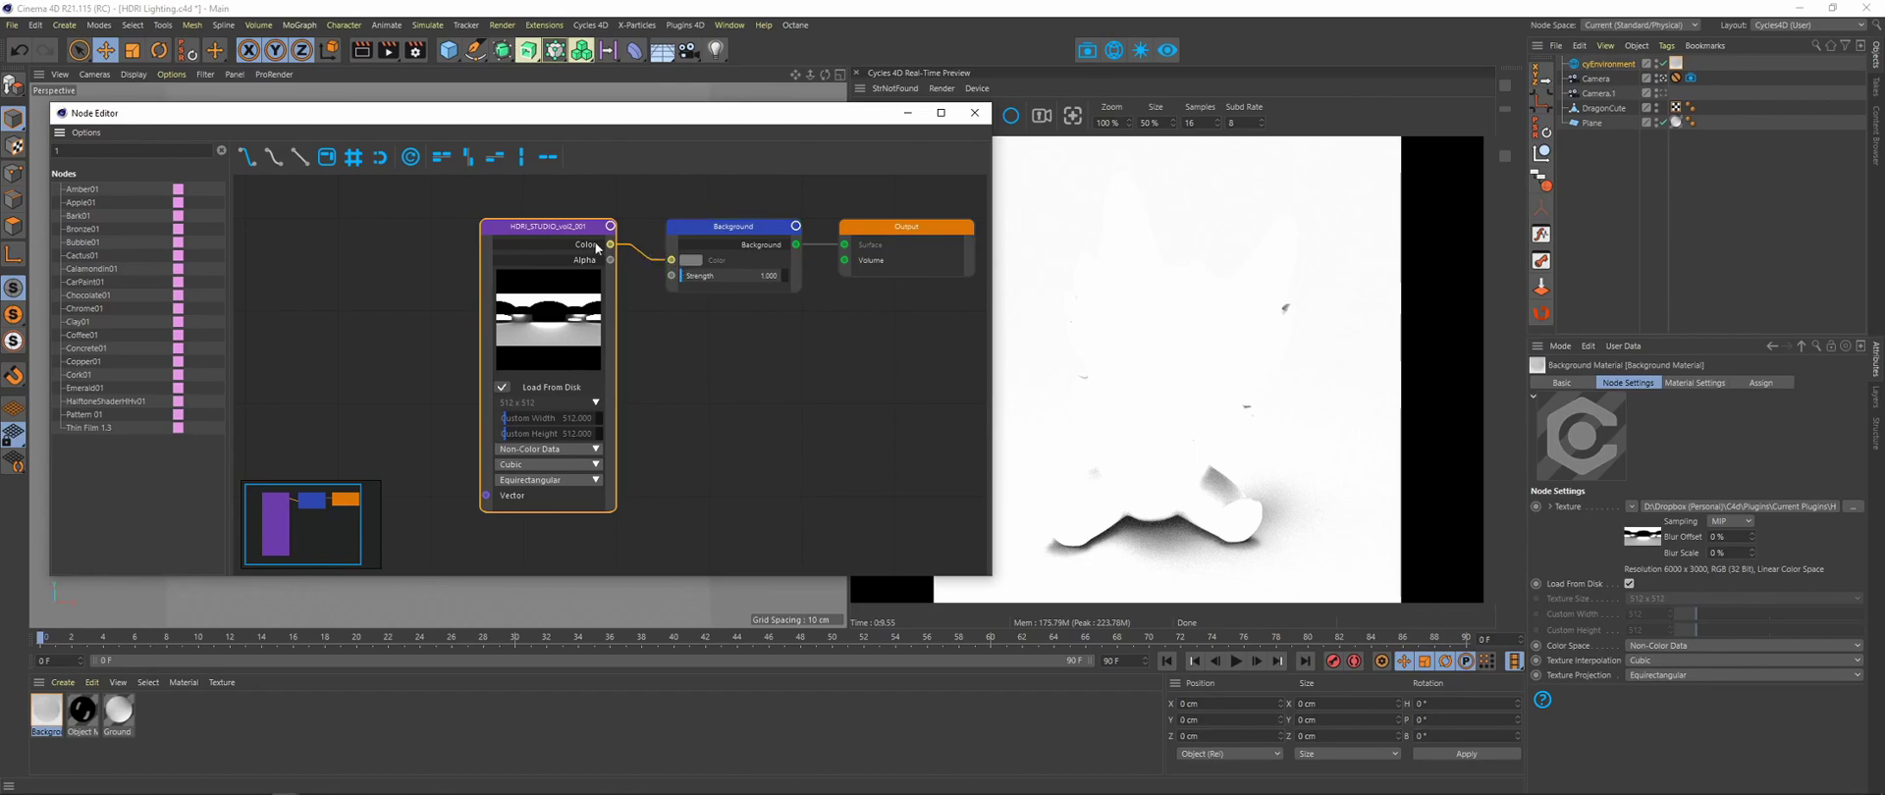
pyautogui.moveTo(393, 113); pyautogui.dragTo(563, 99)
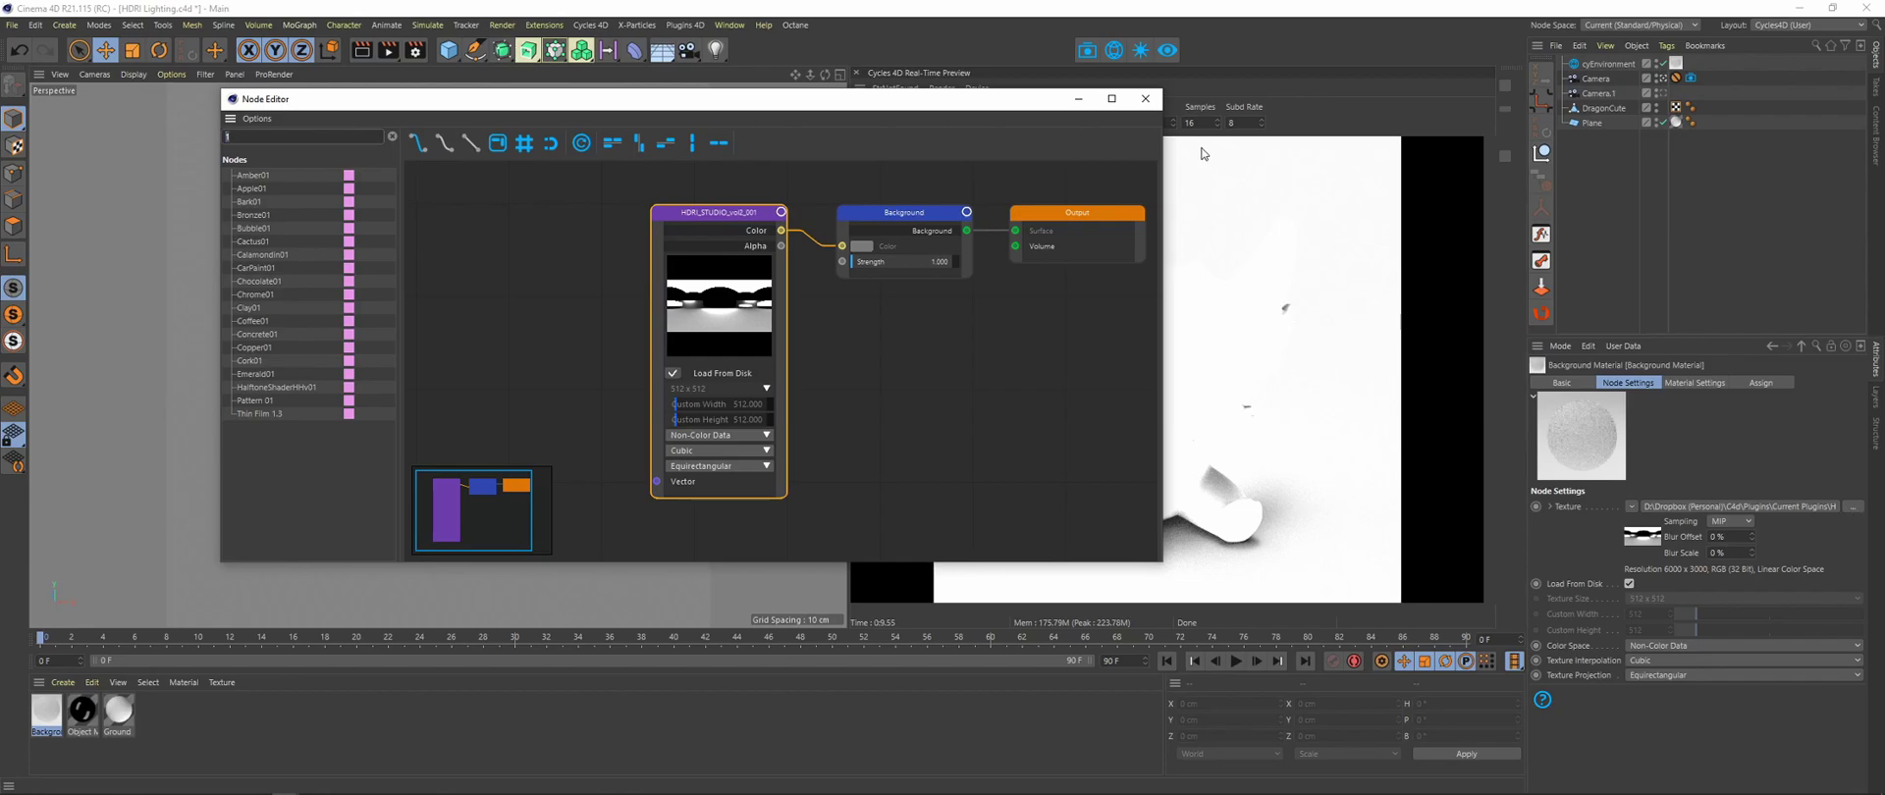
pyautogui.click(1145, 98)
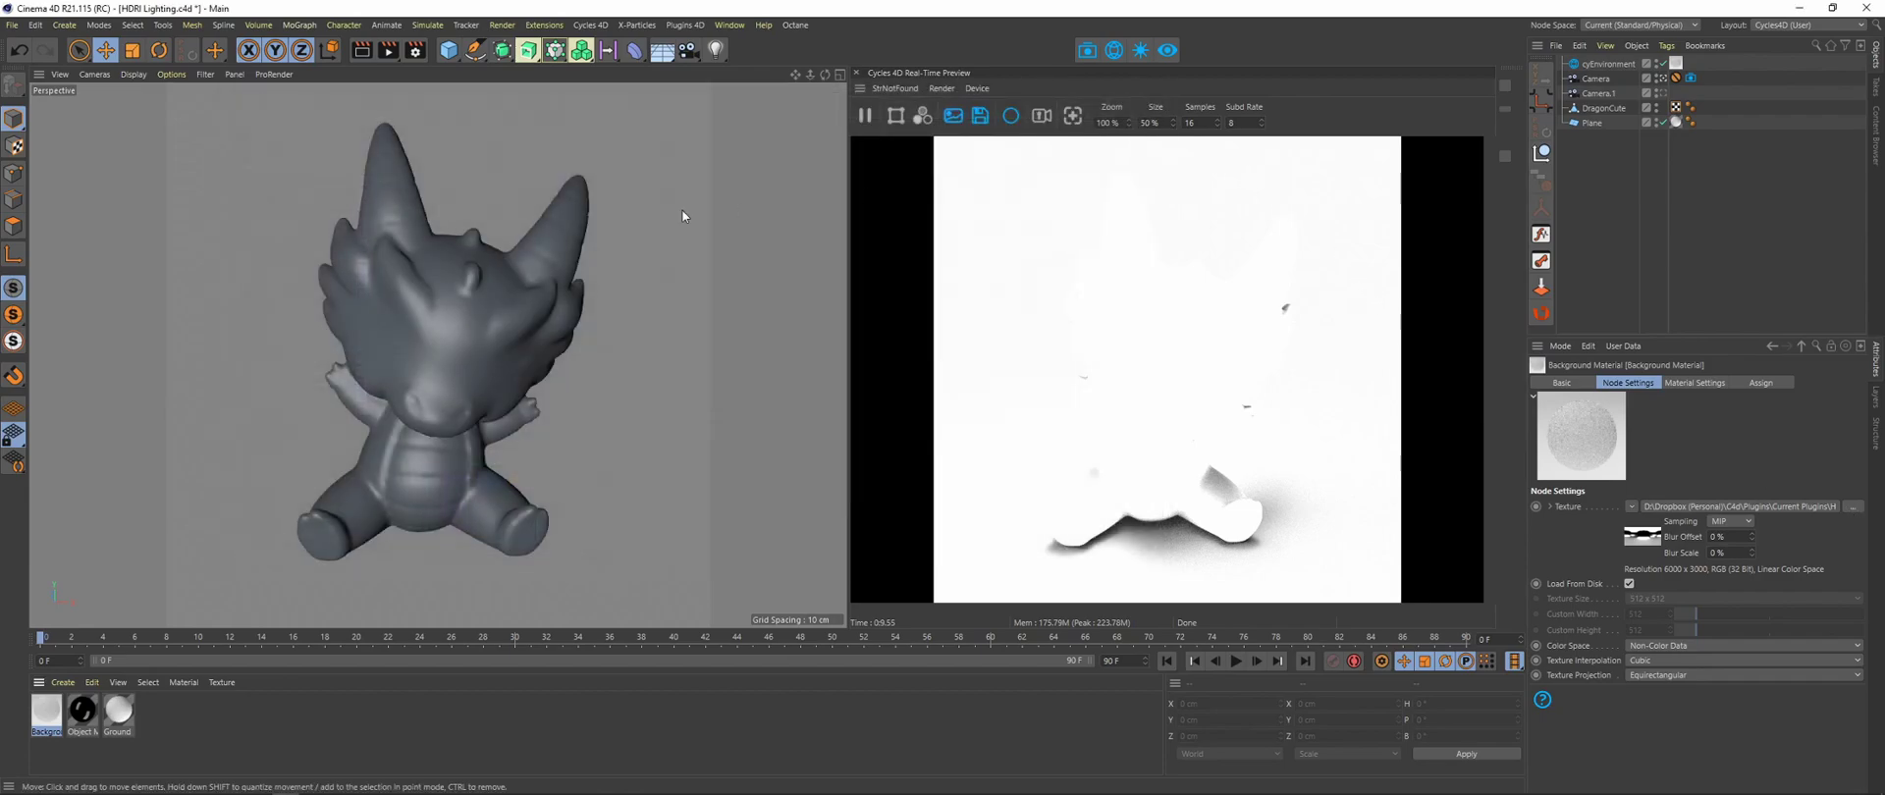
# Step: Review the HDRI Folder setting in the Cycles 4D renderer preferences, cancelling the folder selection and closing the preferences
pyautogui.click(37, 28)
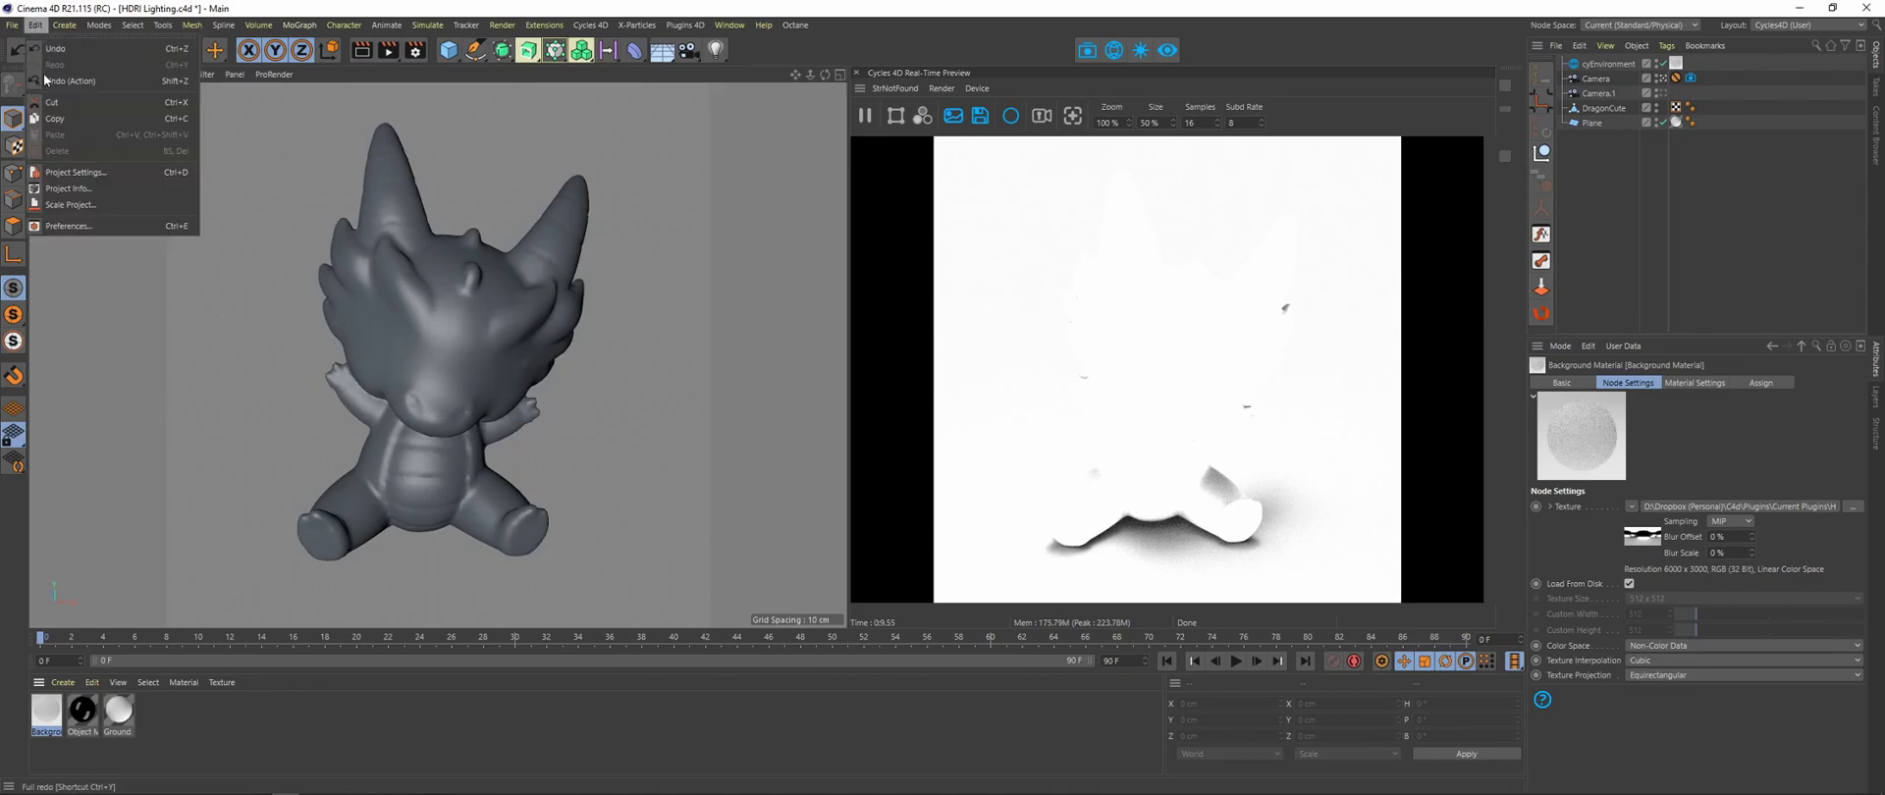
pyautogui.click(87, 227)
pyautogui.moveTo(290, 220); pyautogui.dragTo(521, 139)
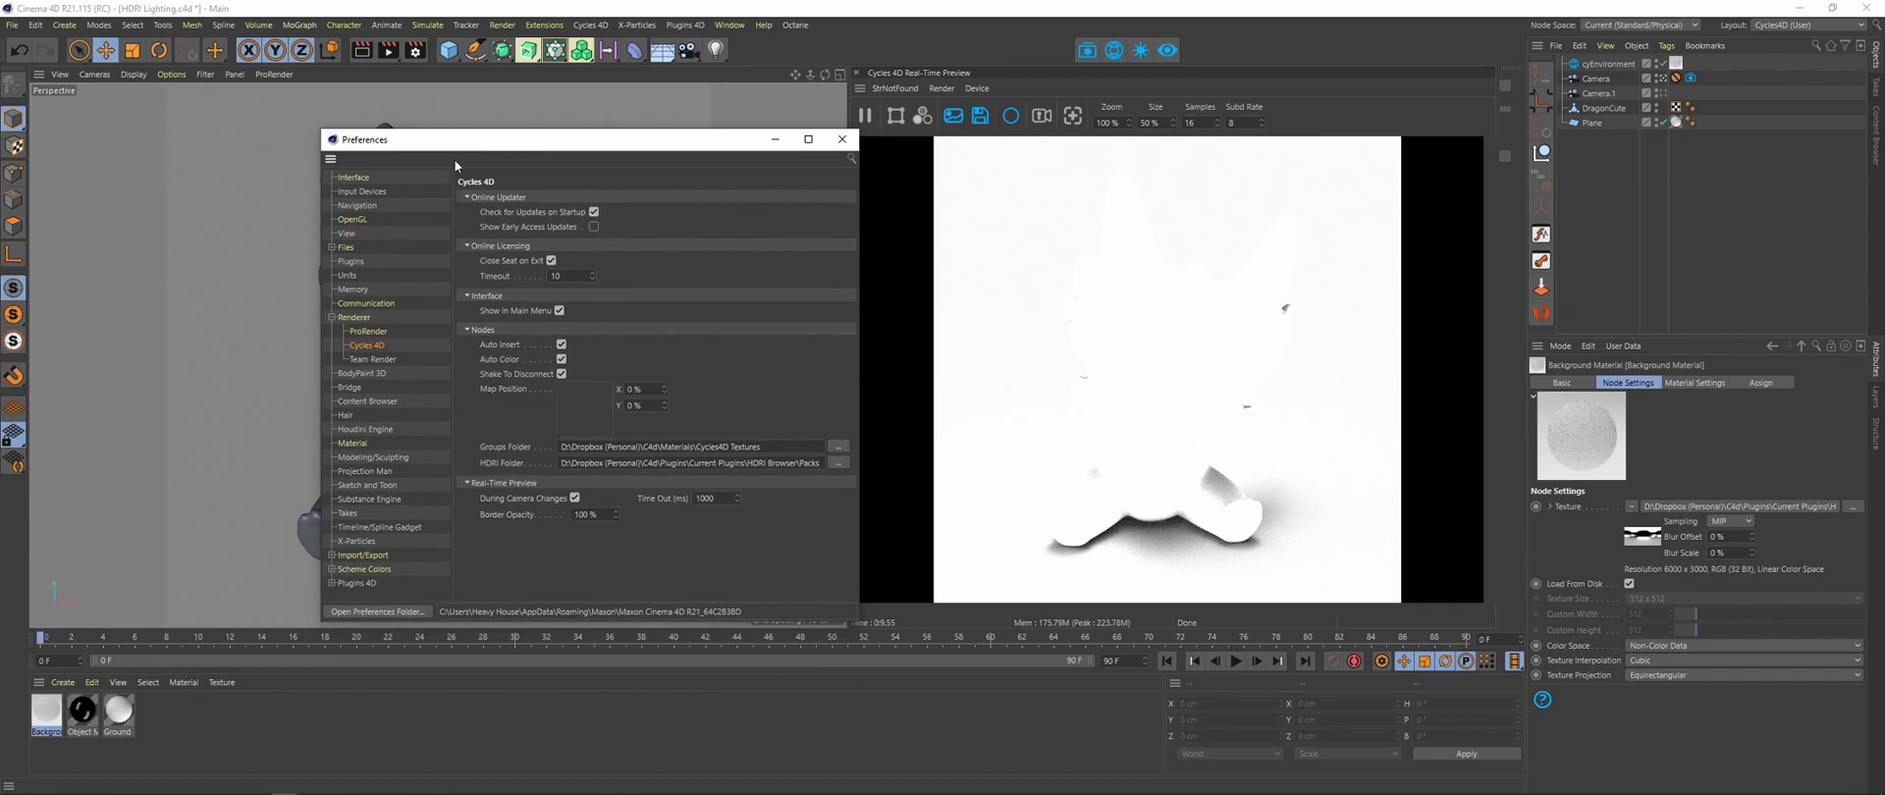
pyautogui.click(355, 318)
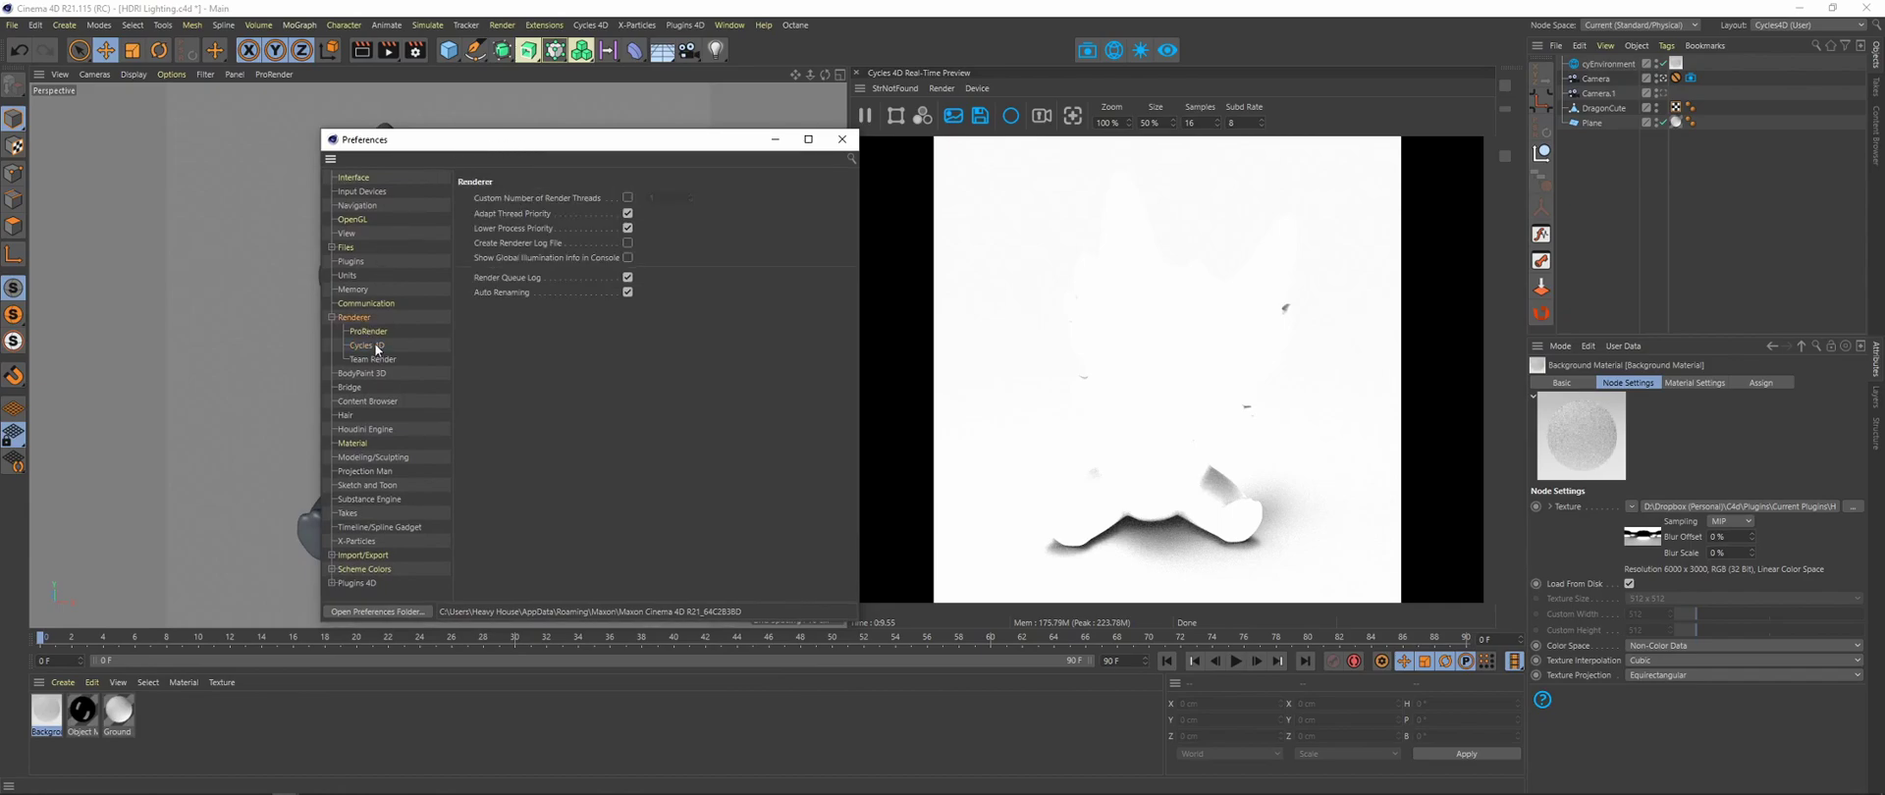
pyautogui.click(377, 348)
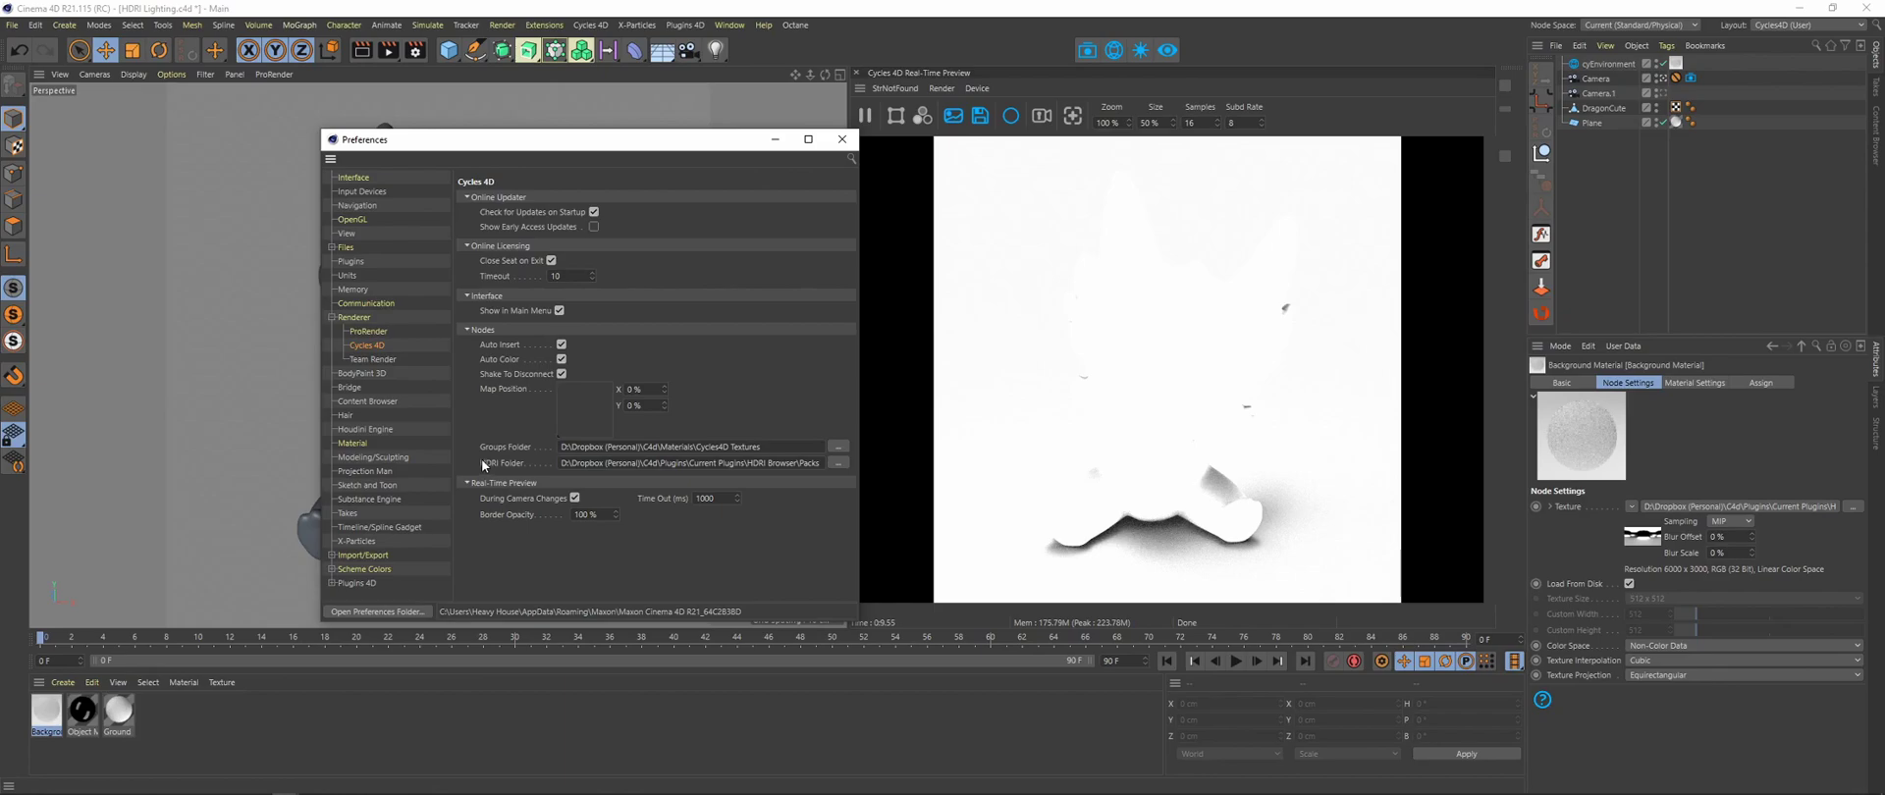
pyautogui.click(837, 463)
pyautogui.moveTo(898, 291); pyautogui.dragTo(794, 157)
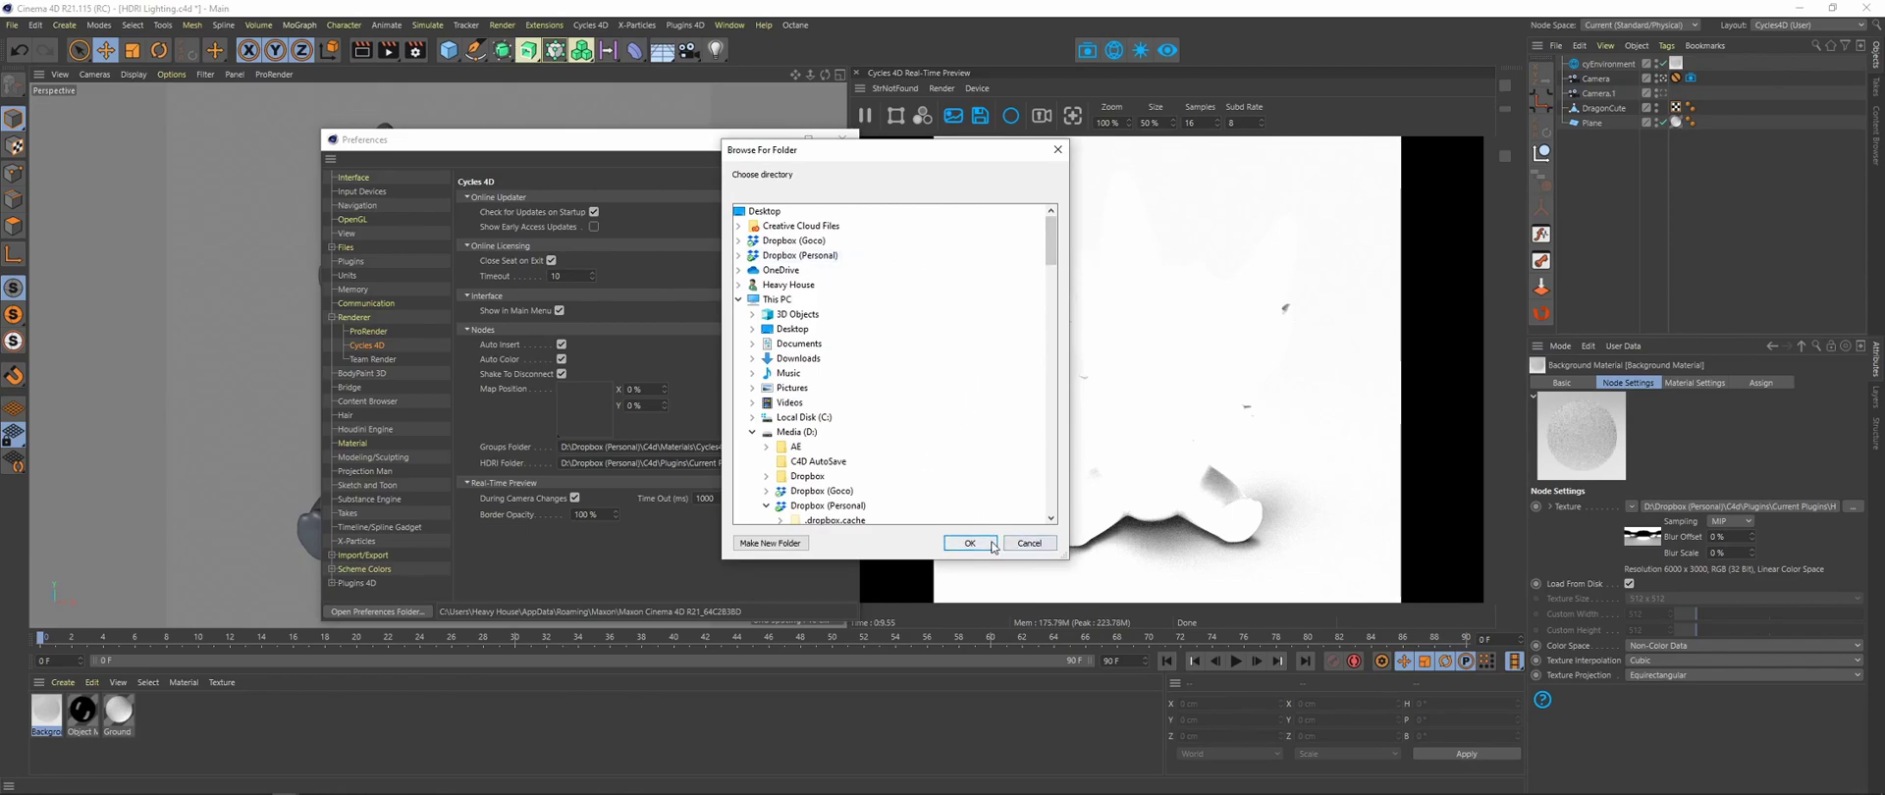
pyautogui.click(1029, 542)
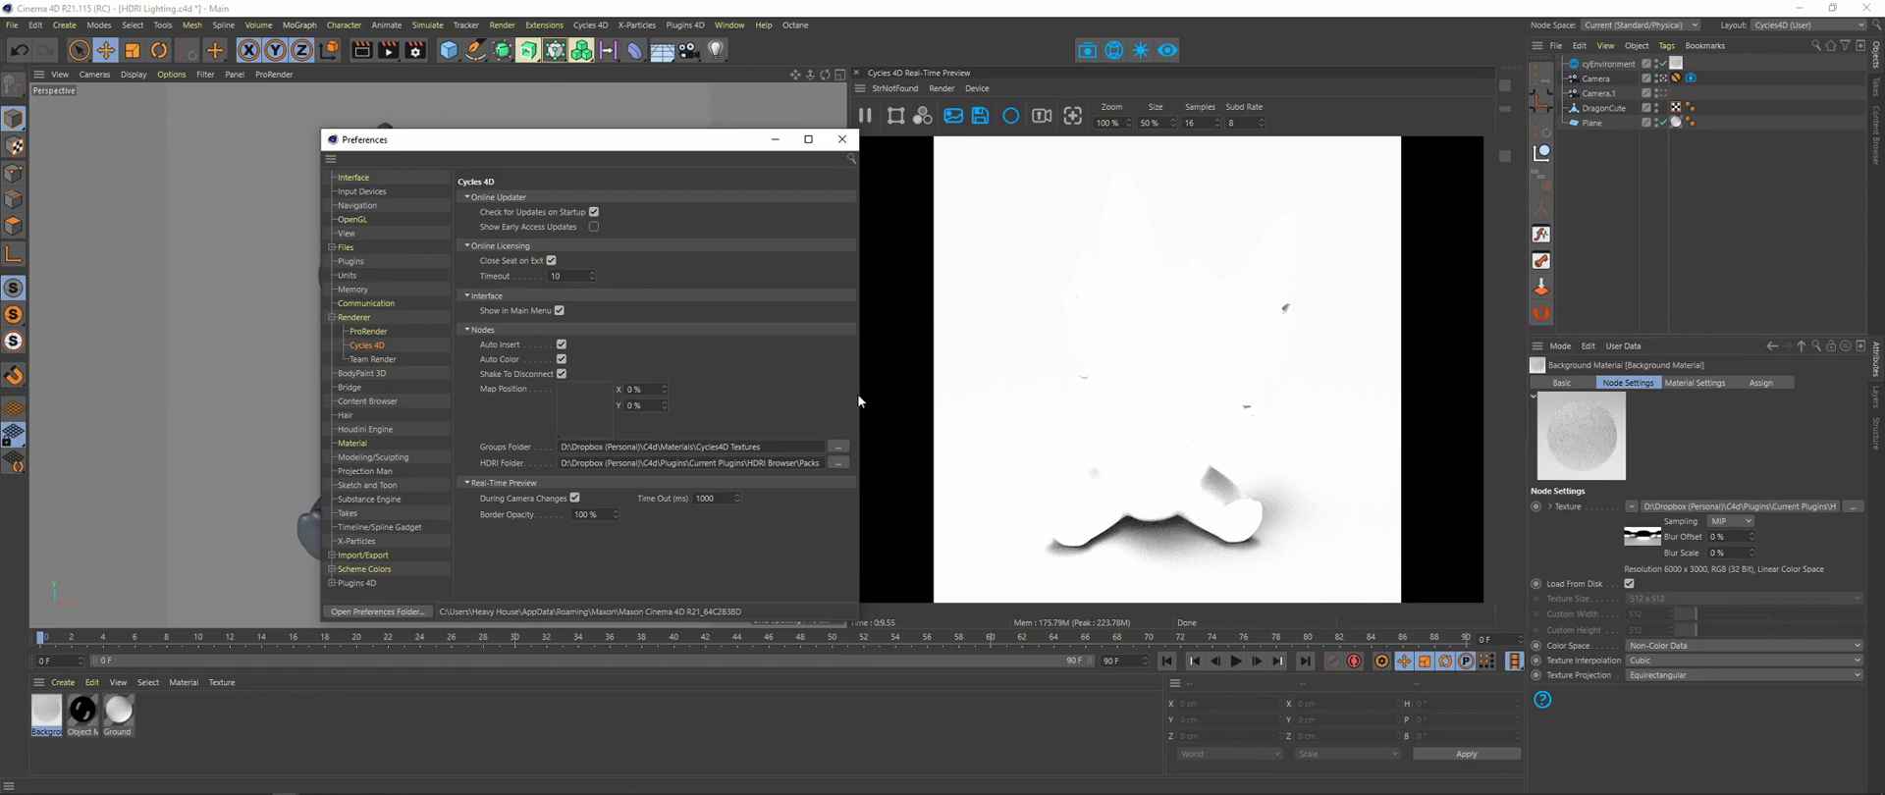
pyautogui.click(842, 139)
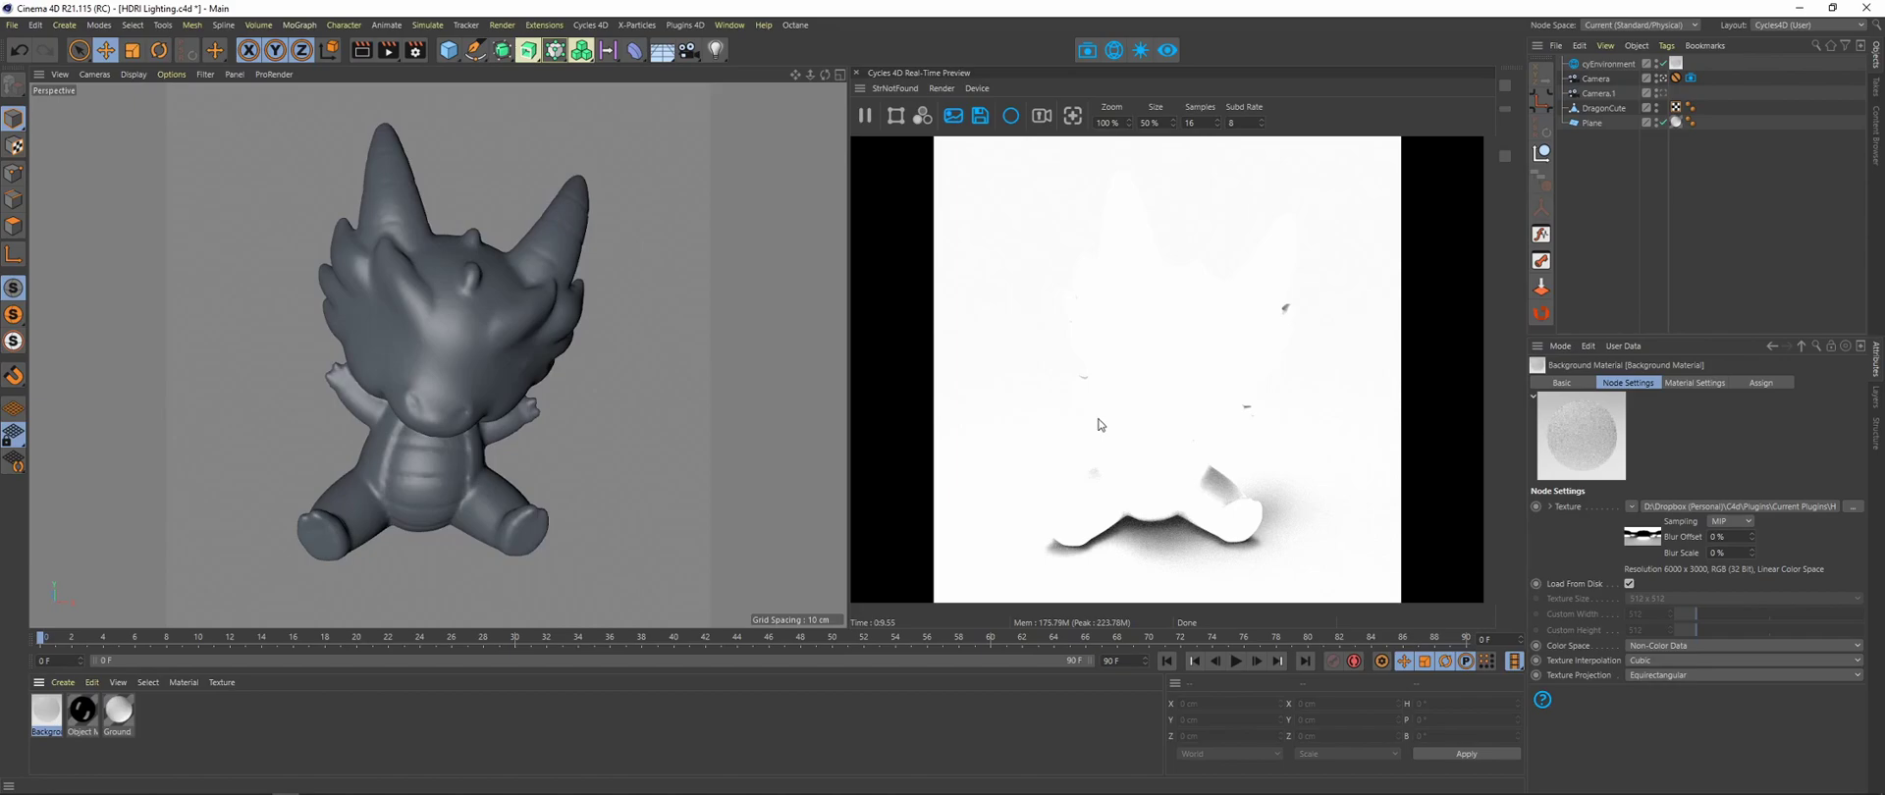
# Step: Open the Cycles 4D HDRI browser from the cyEnvironment object's HDR settings
pyautogui.click(1601, 64)
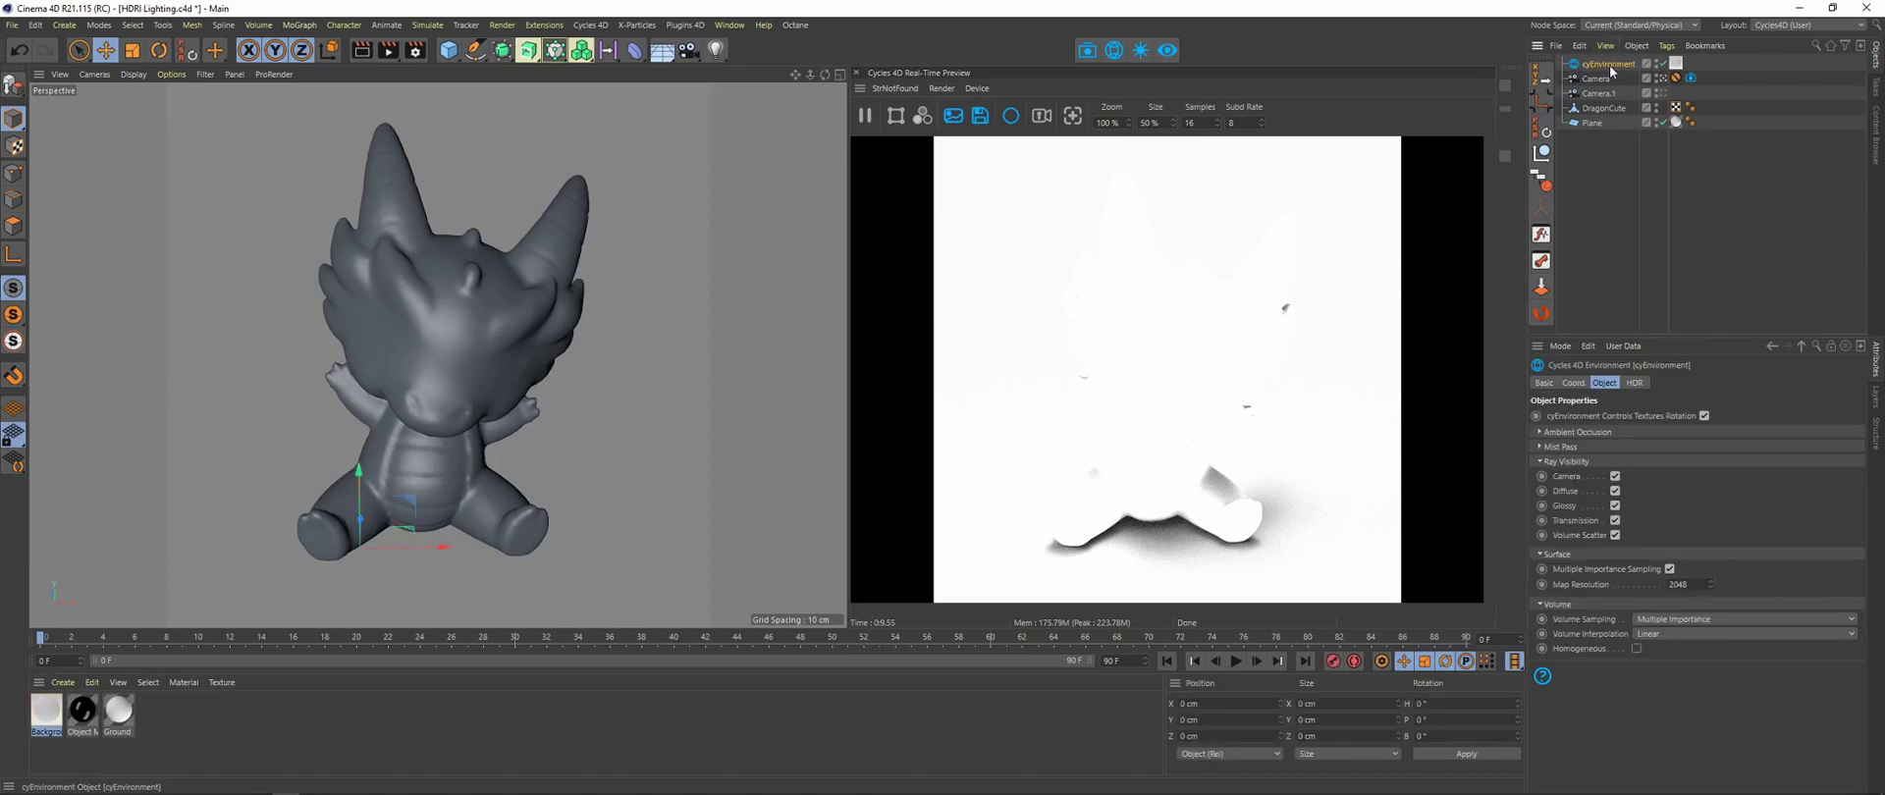
pyautogui.click(1636, 383)
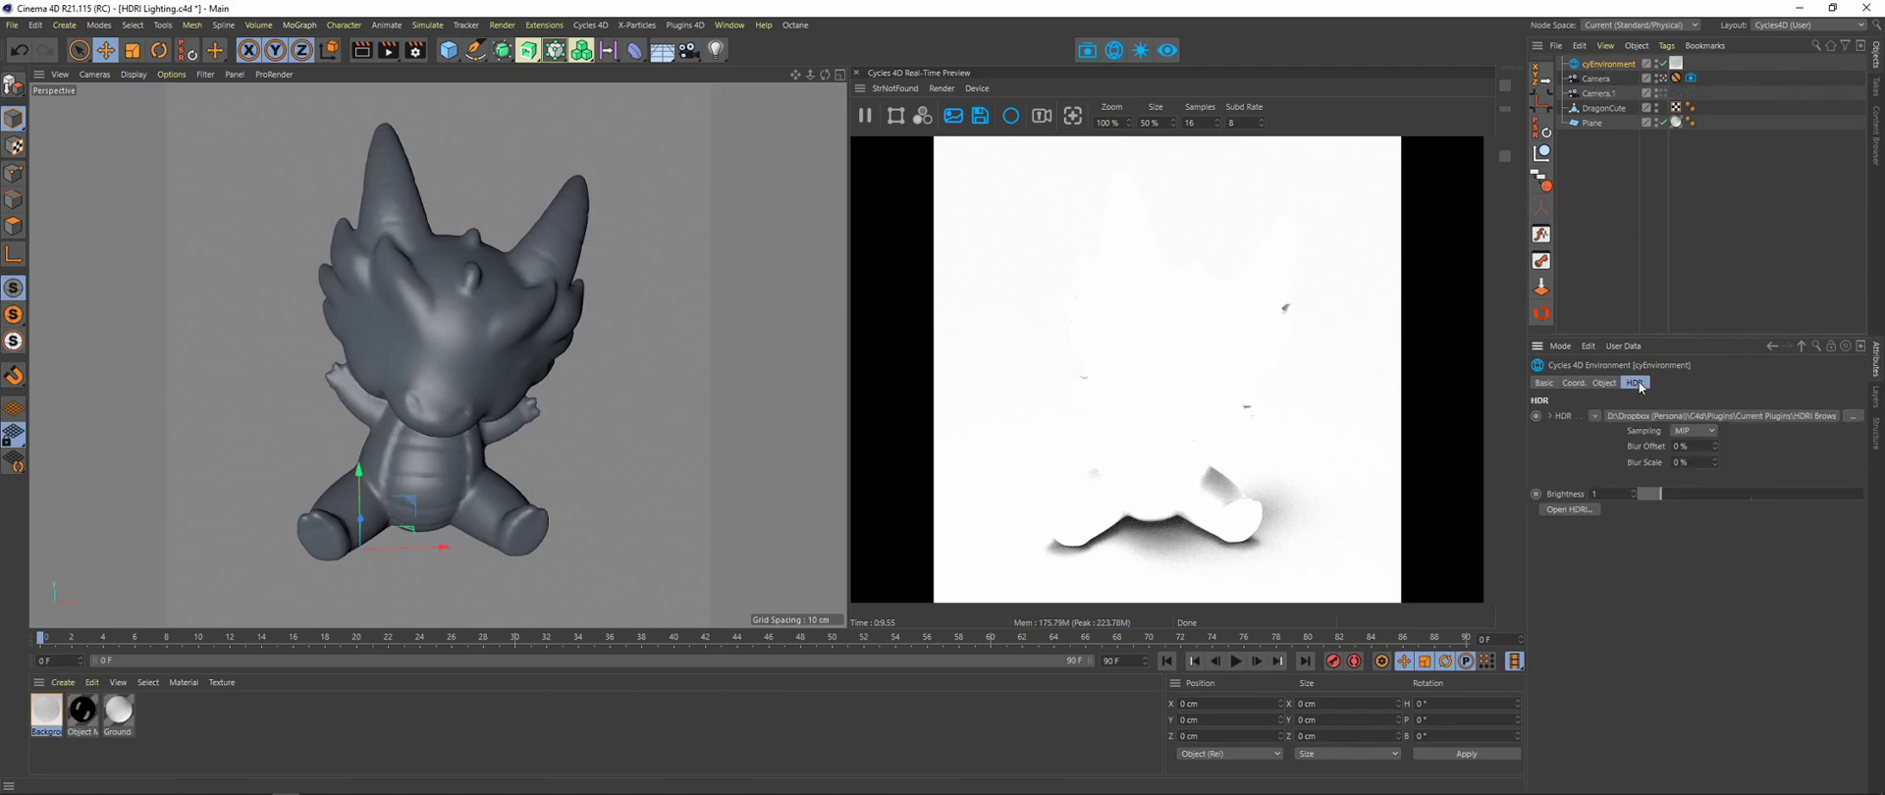
pyautogui.click(1582, 509)
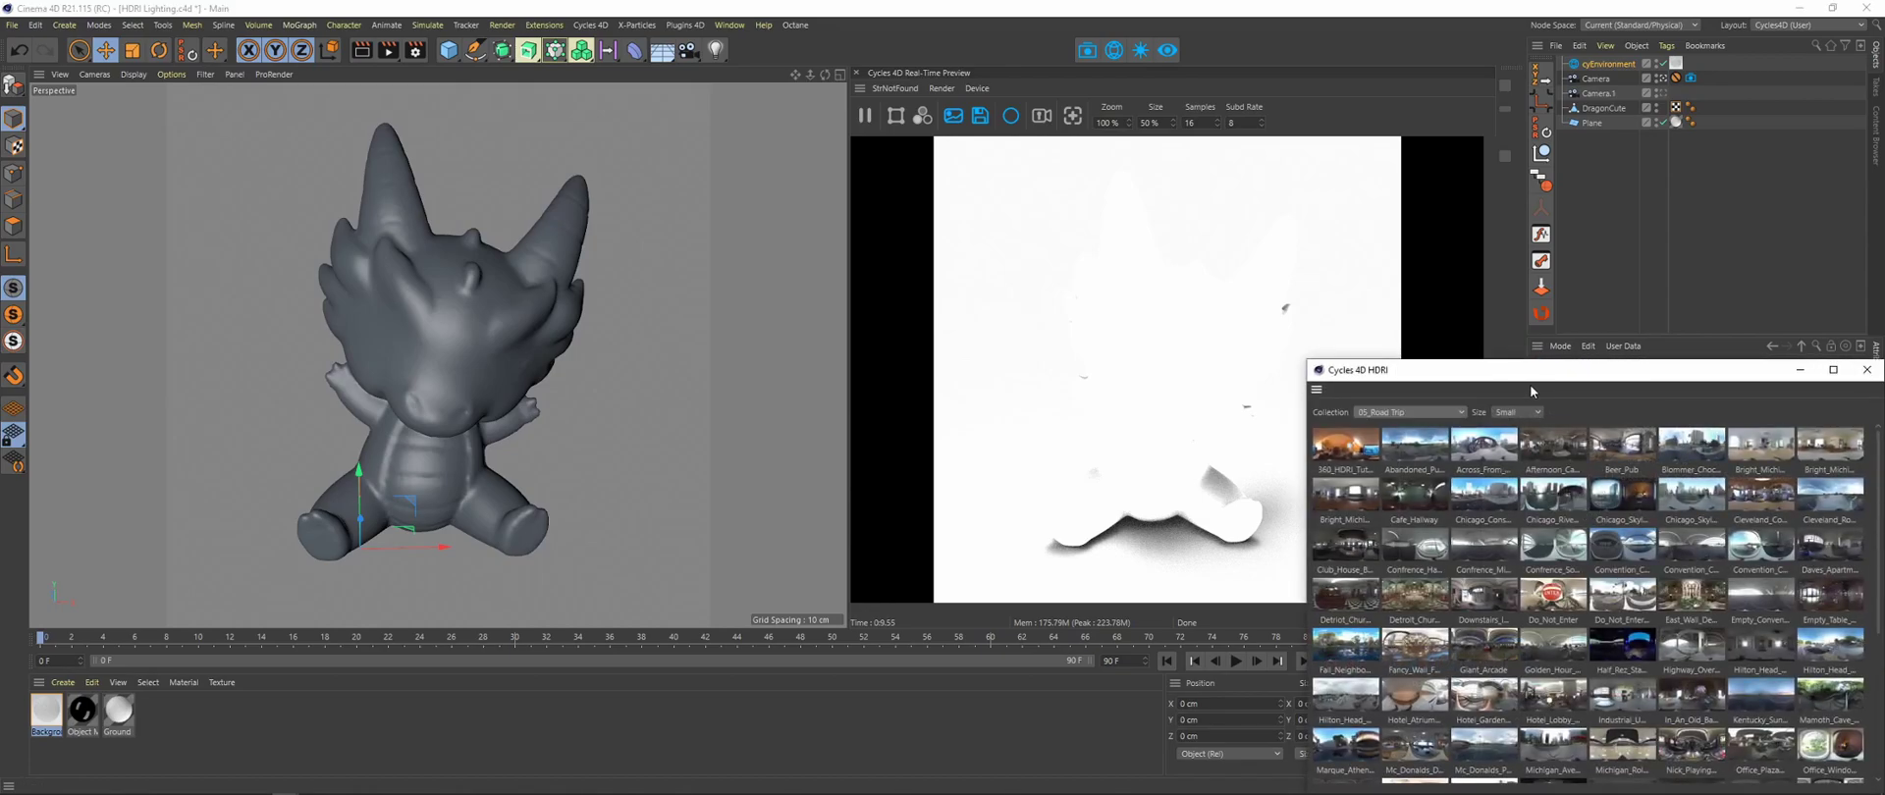
pyautogui.moveTo(1563, 371); pyautogui.dragTo(527, 143)
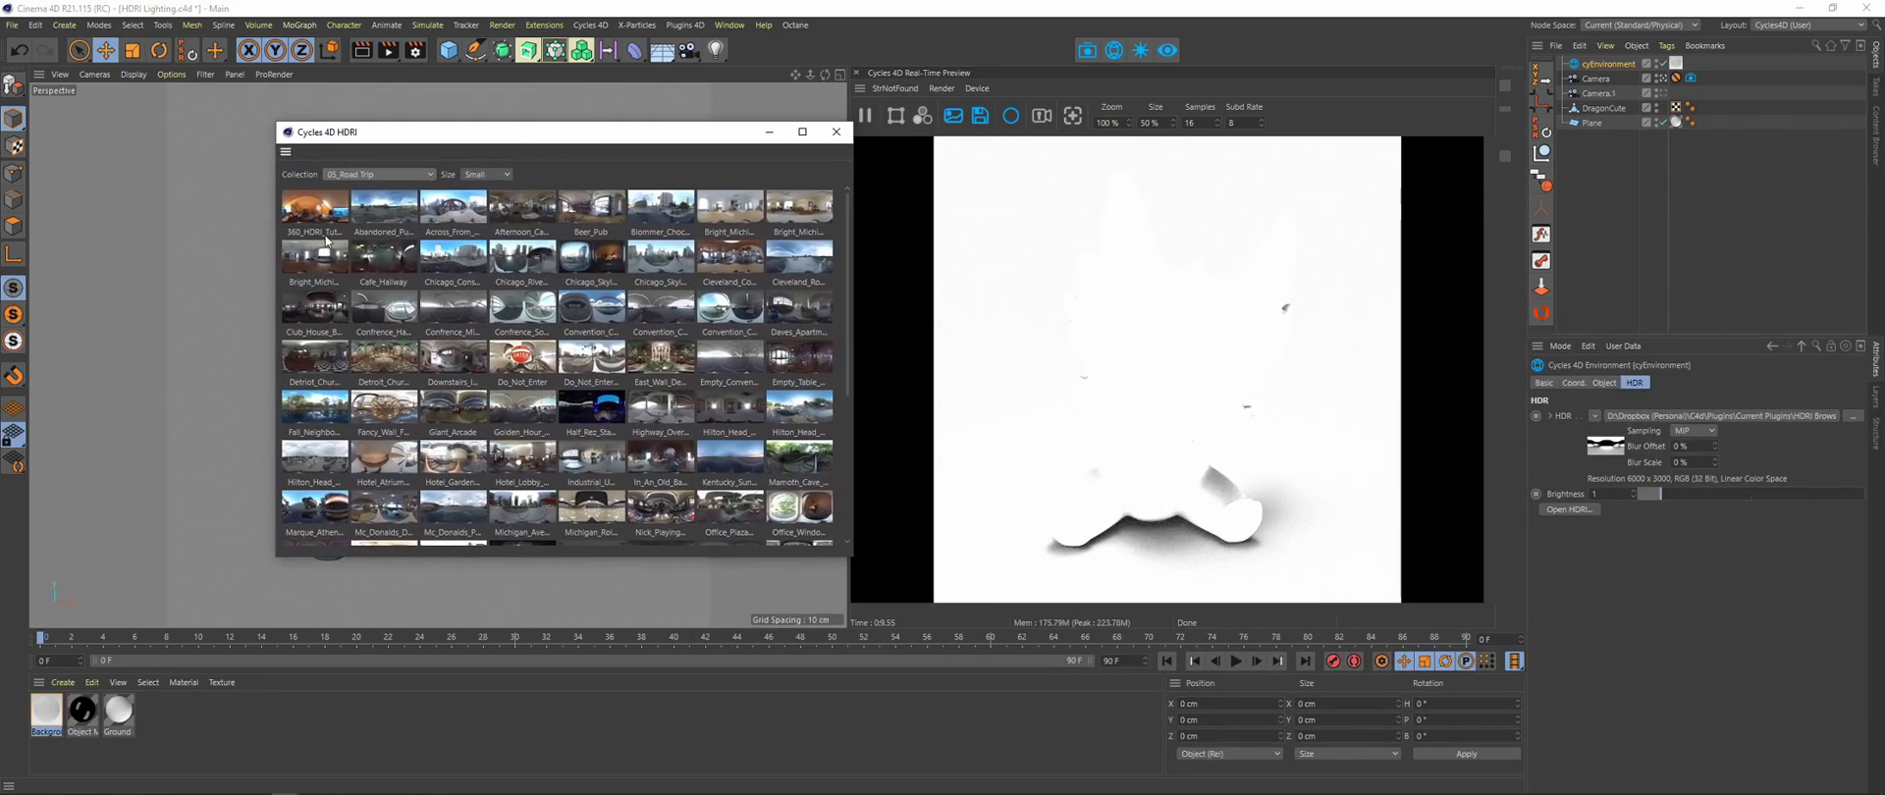
# Step: Try several HDRIs from the 05_Road Trip collection as the environment lighting
pyautogui.click(400, 176)
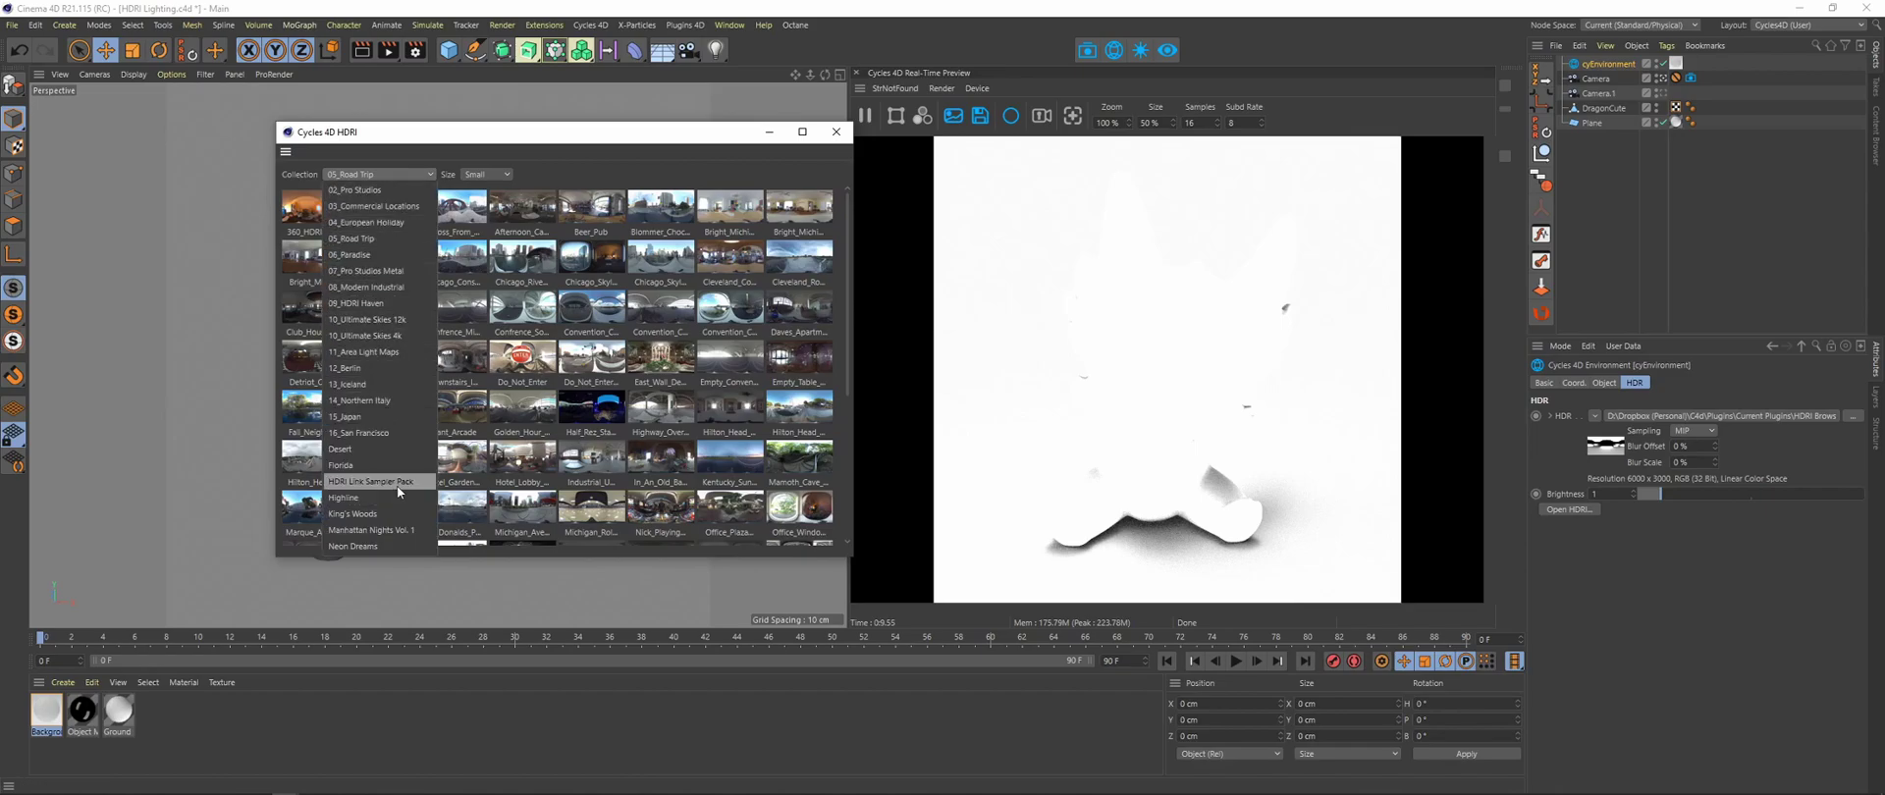
pyautogui.click(526, 207)
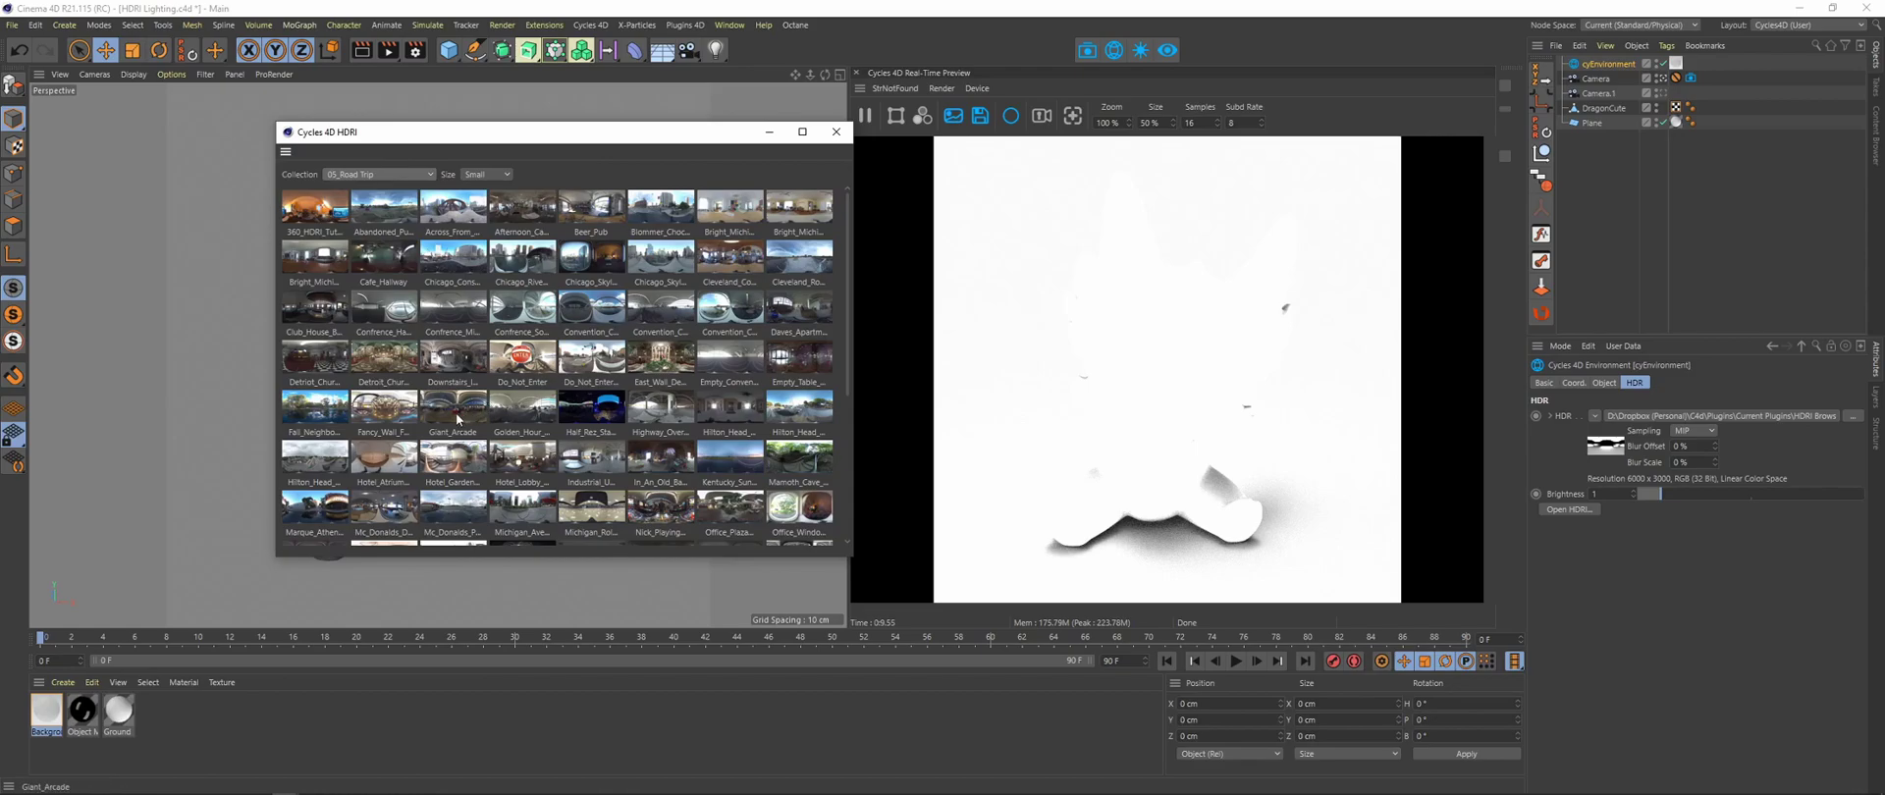
pyautogui.click(530, 417)
pyautogui.click(654, 478)
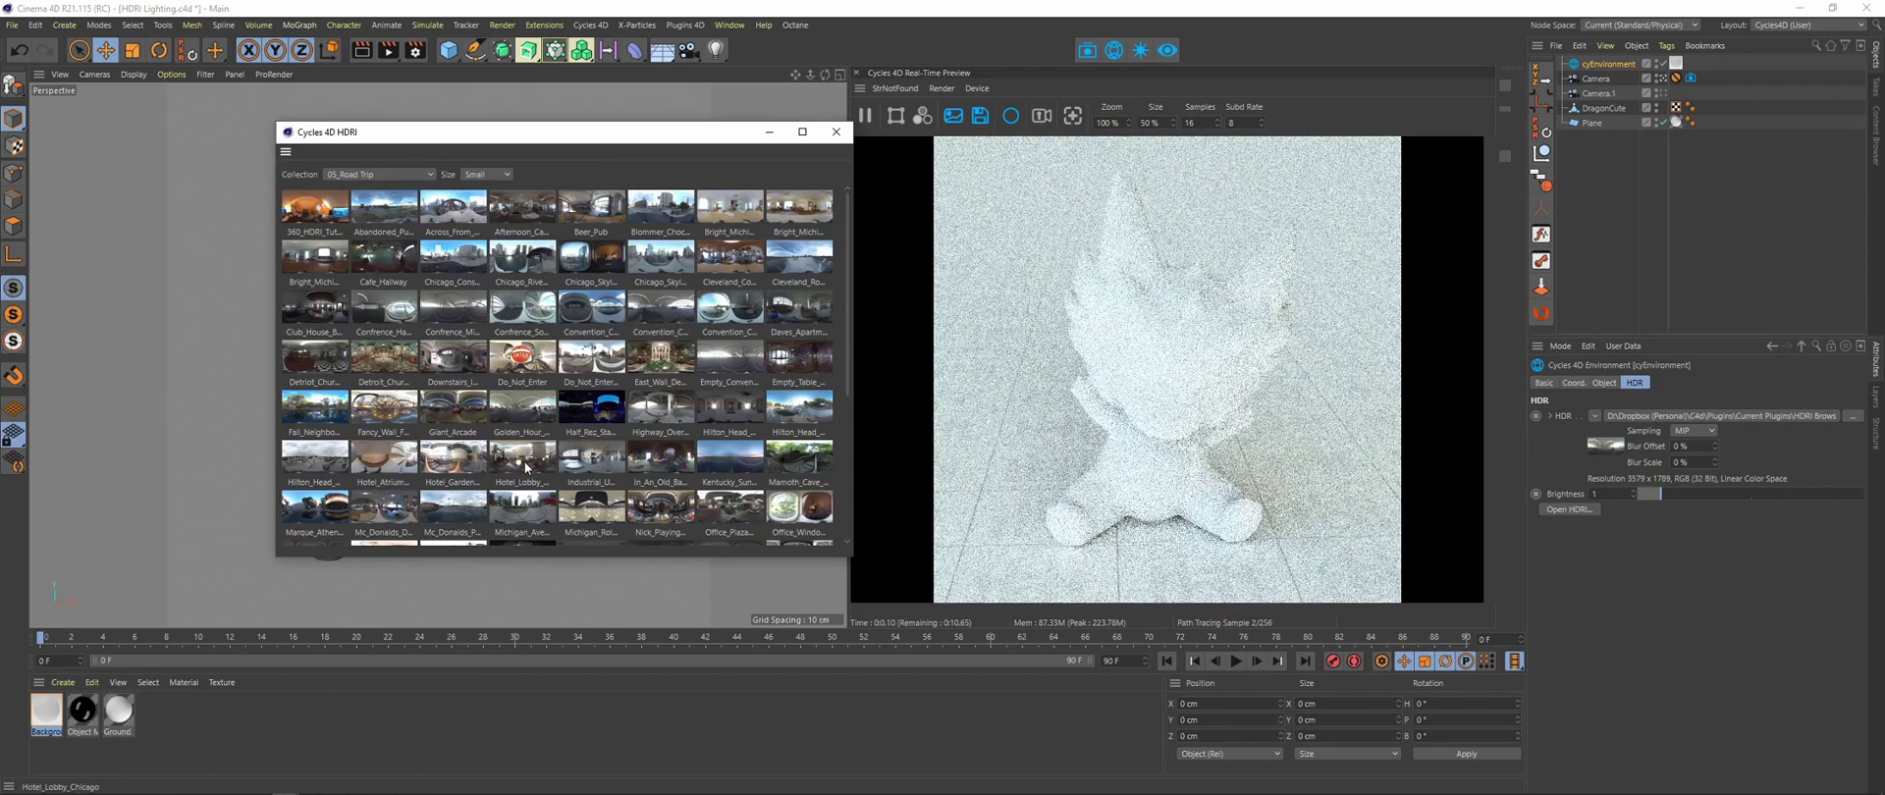
pyautogui.click(591, 508)
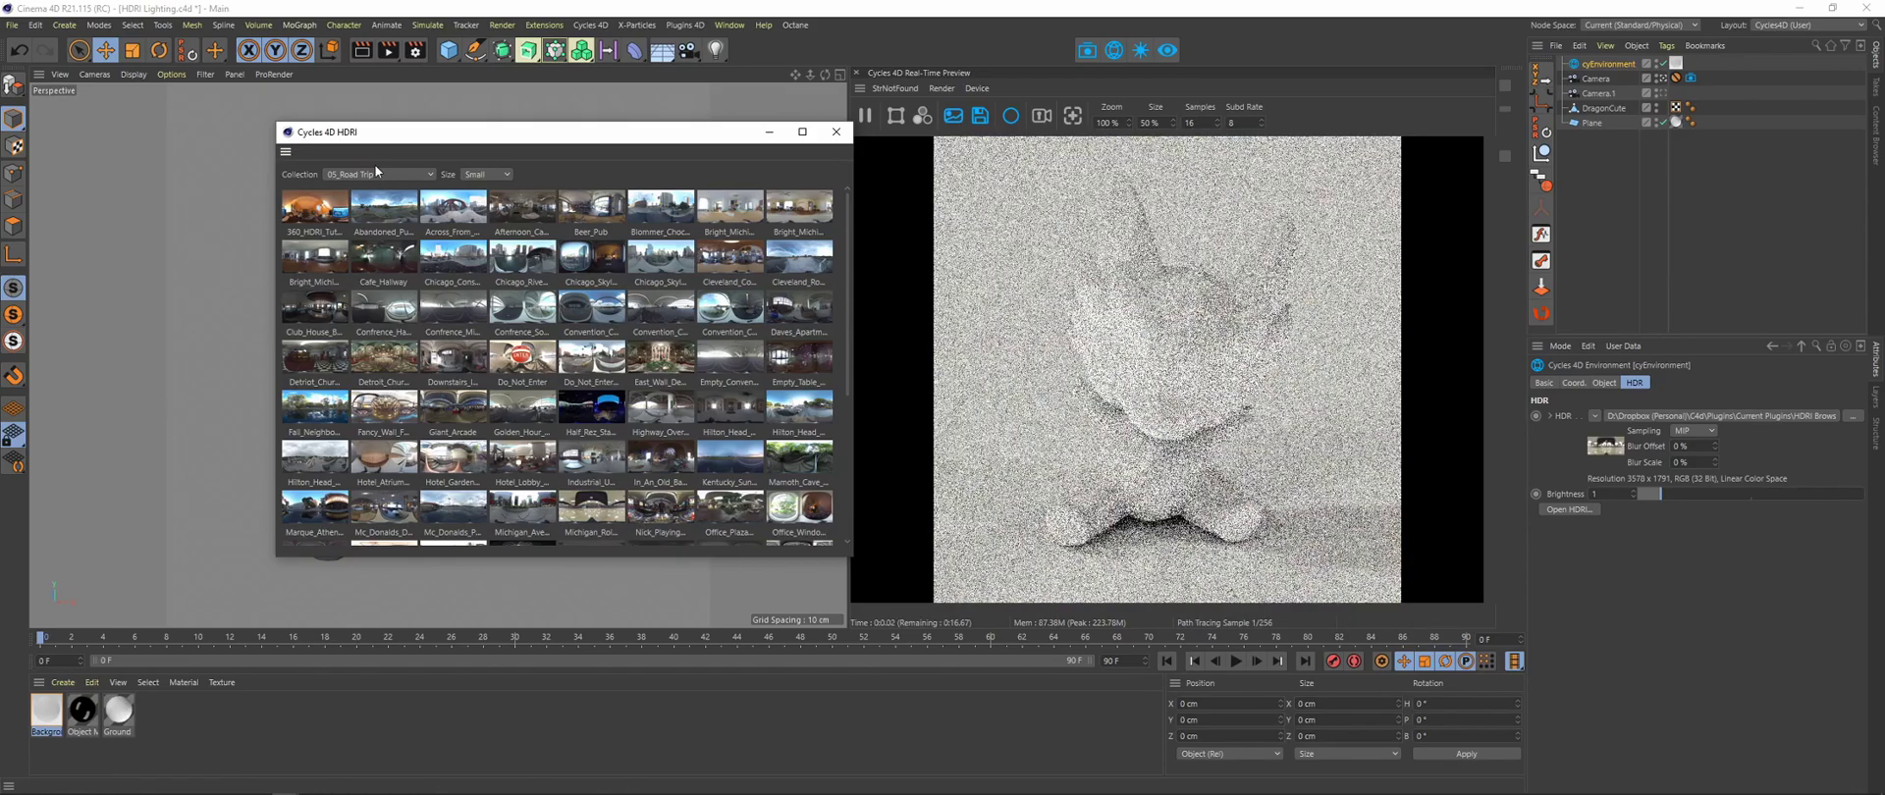
# Step: Switch to the Florida HDRI collection and try one of its sky images on the environment
pyautogui.click(378, 174)
pyautogui.click(361, 463)
pyautogui.click(565, 312)
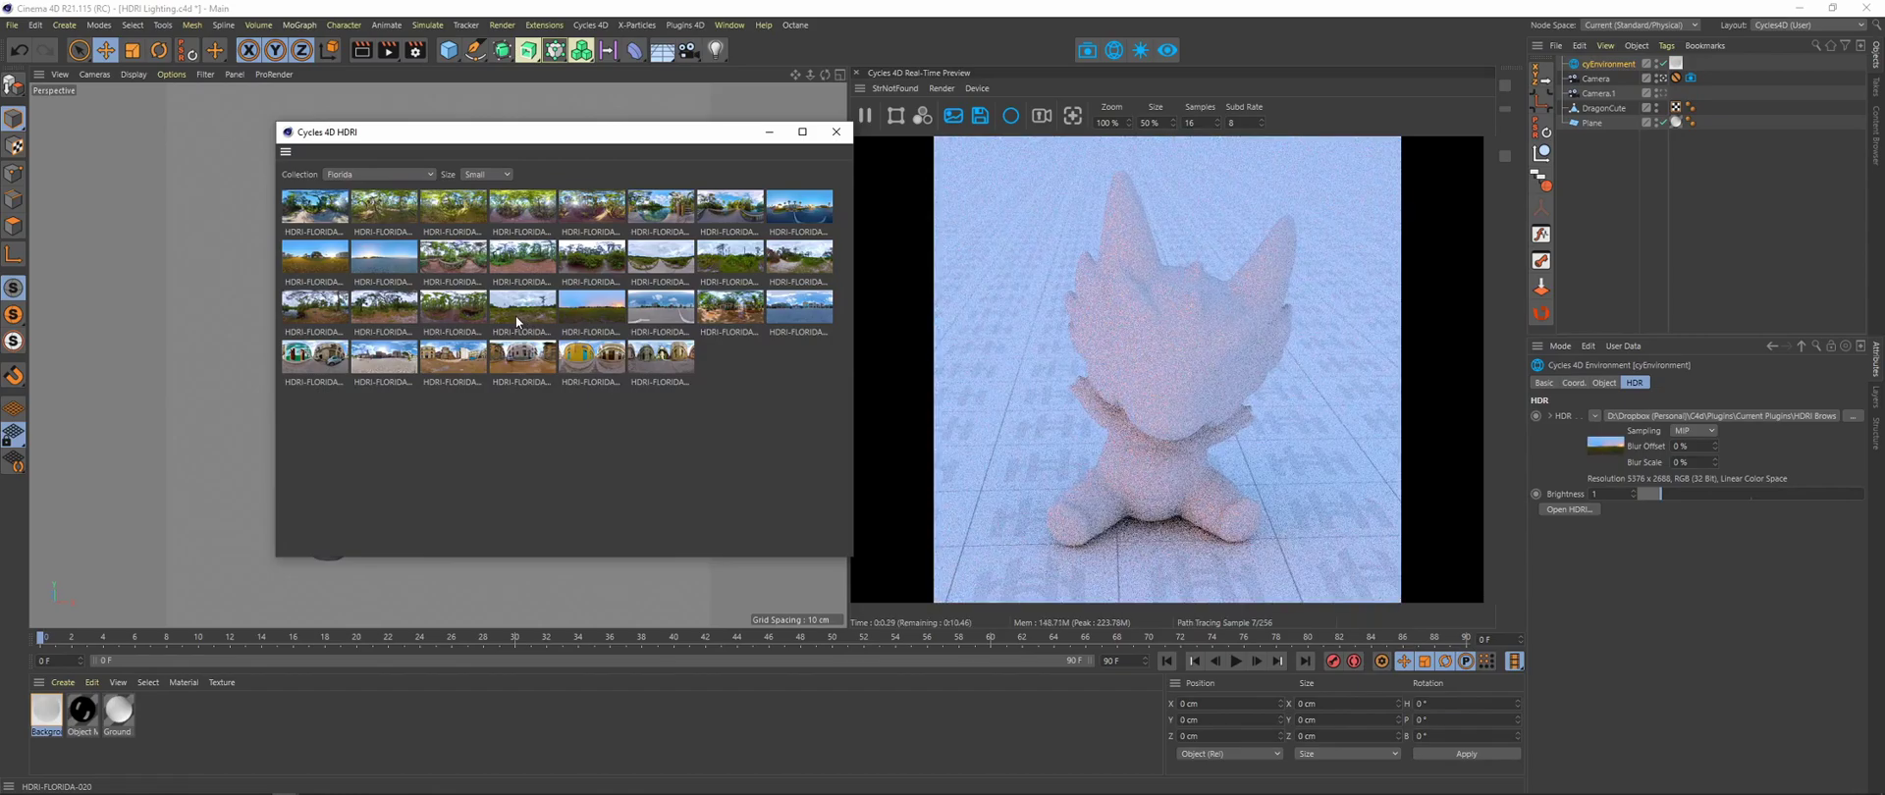
# Step: Light the environment with the Highway_Overpass HDRI from the 05_Road Trip collection and close the HDRI browser
pyautogui.click(398, 174)
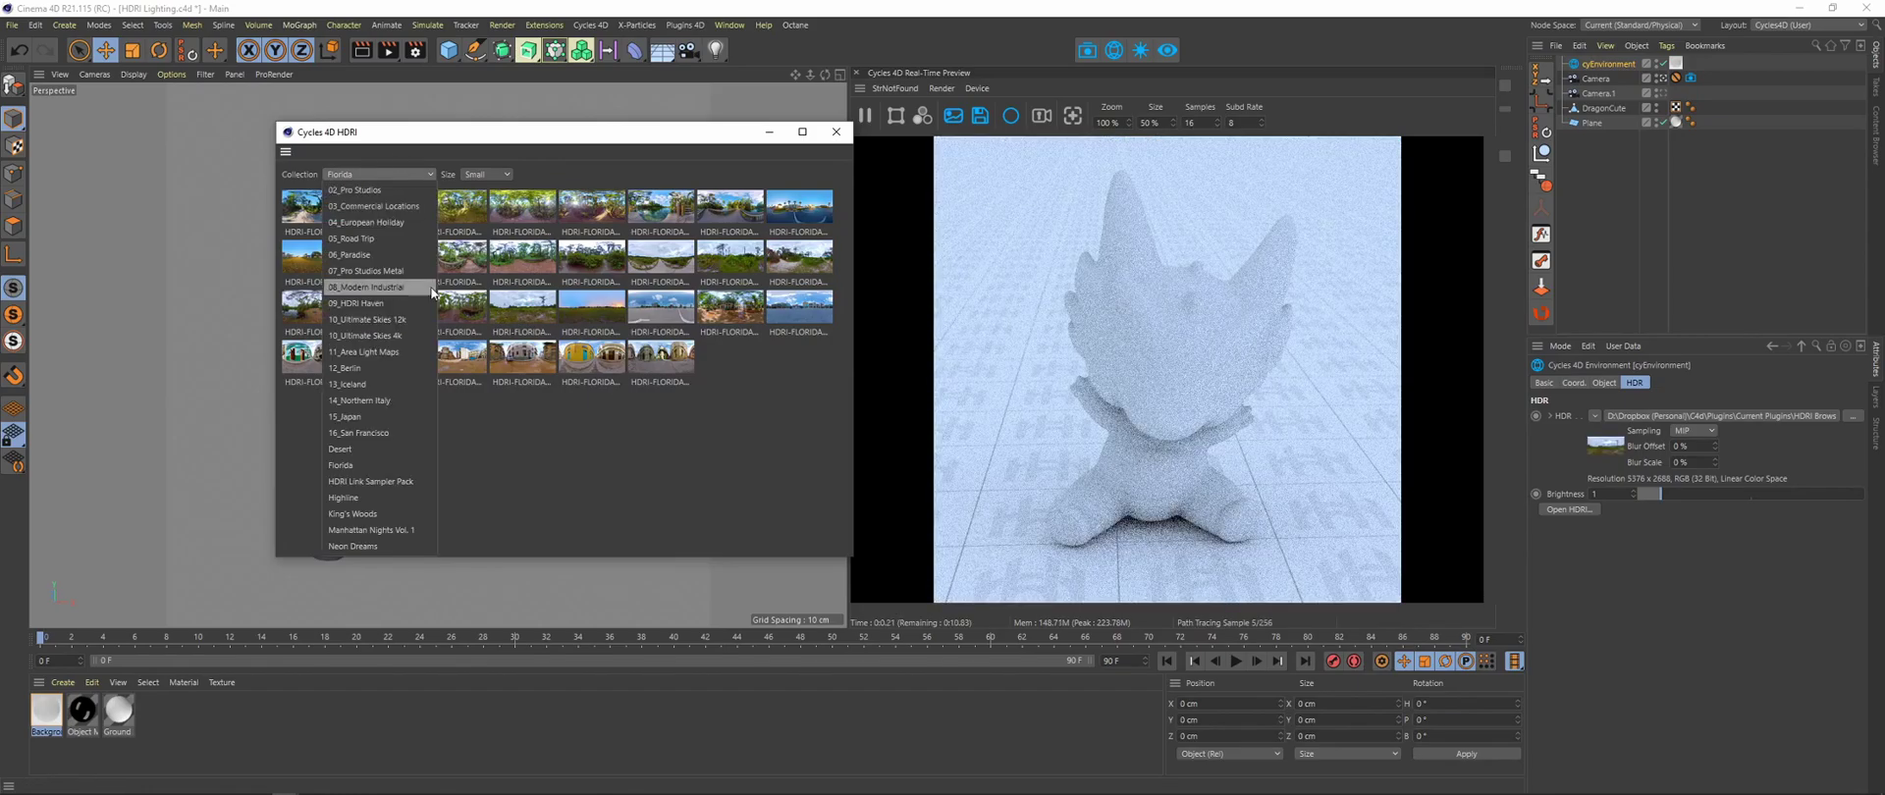
pyautogui.click(350, 238)
pyautogui.click(662, 411)
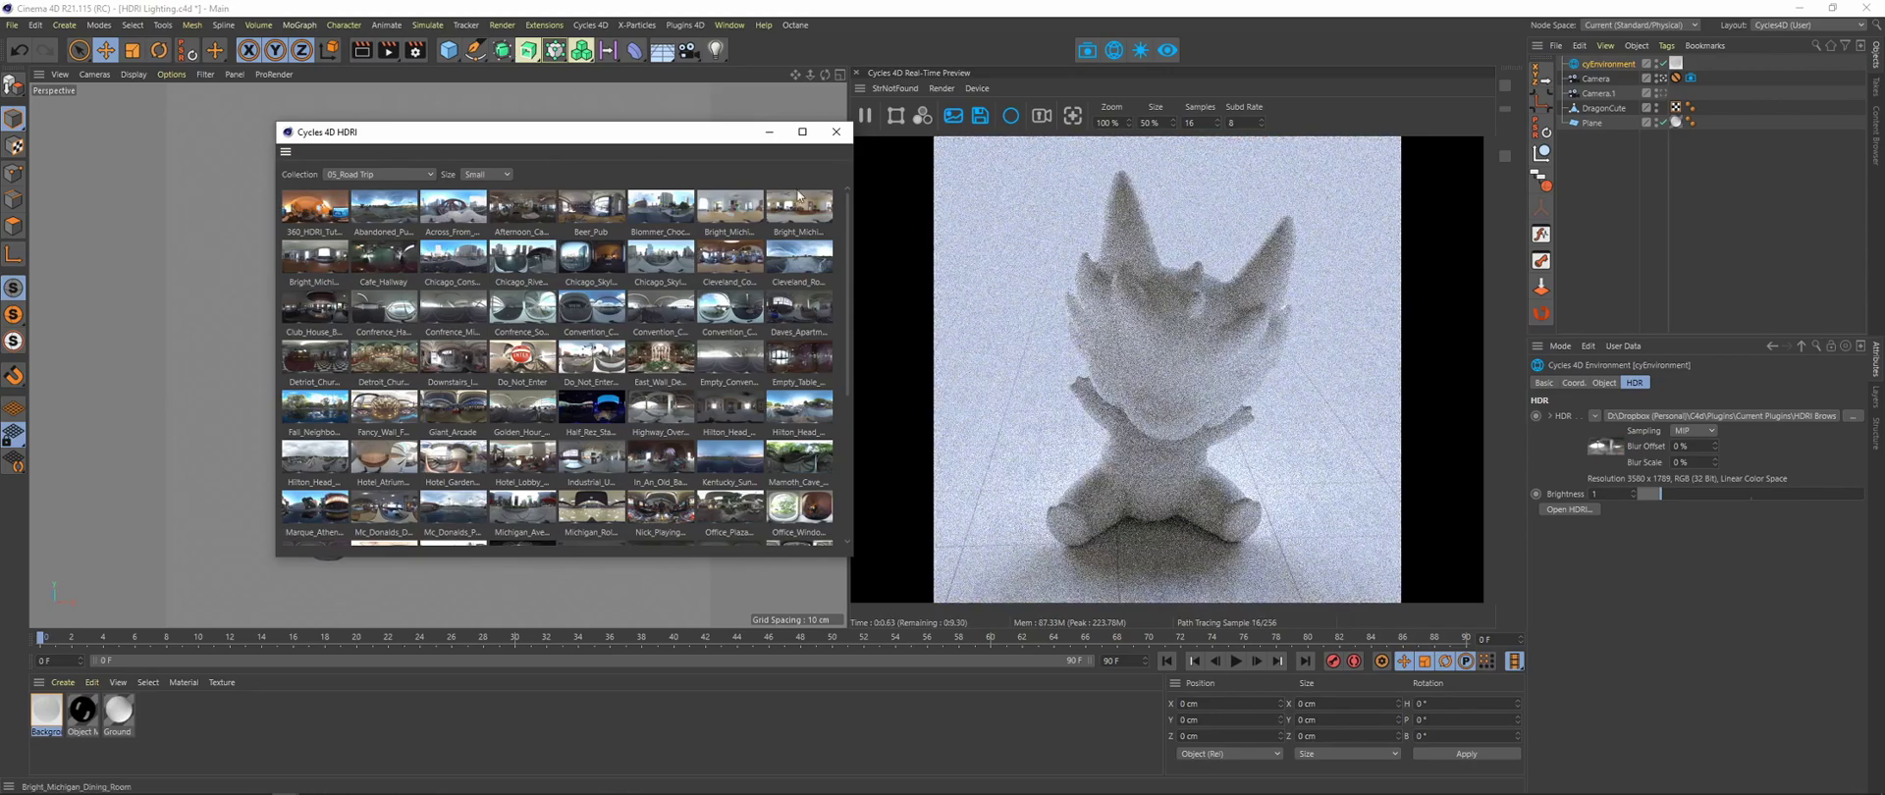
pyautogui.click(836, 132)
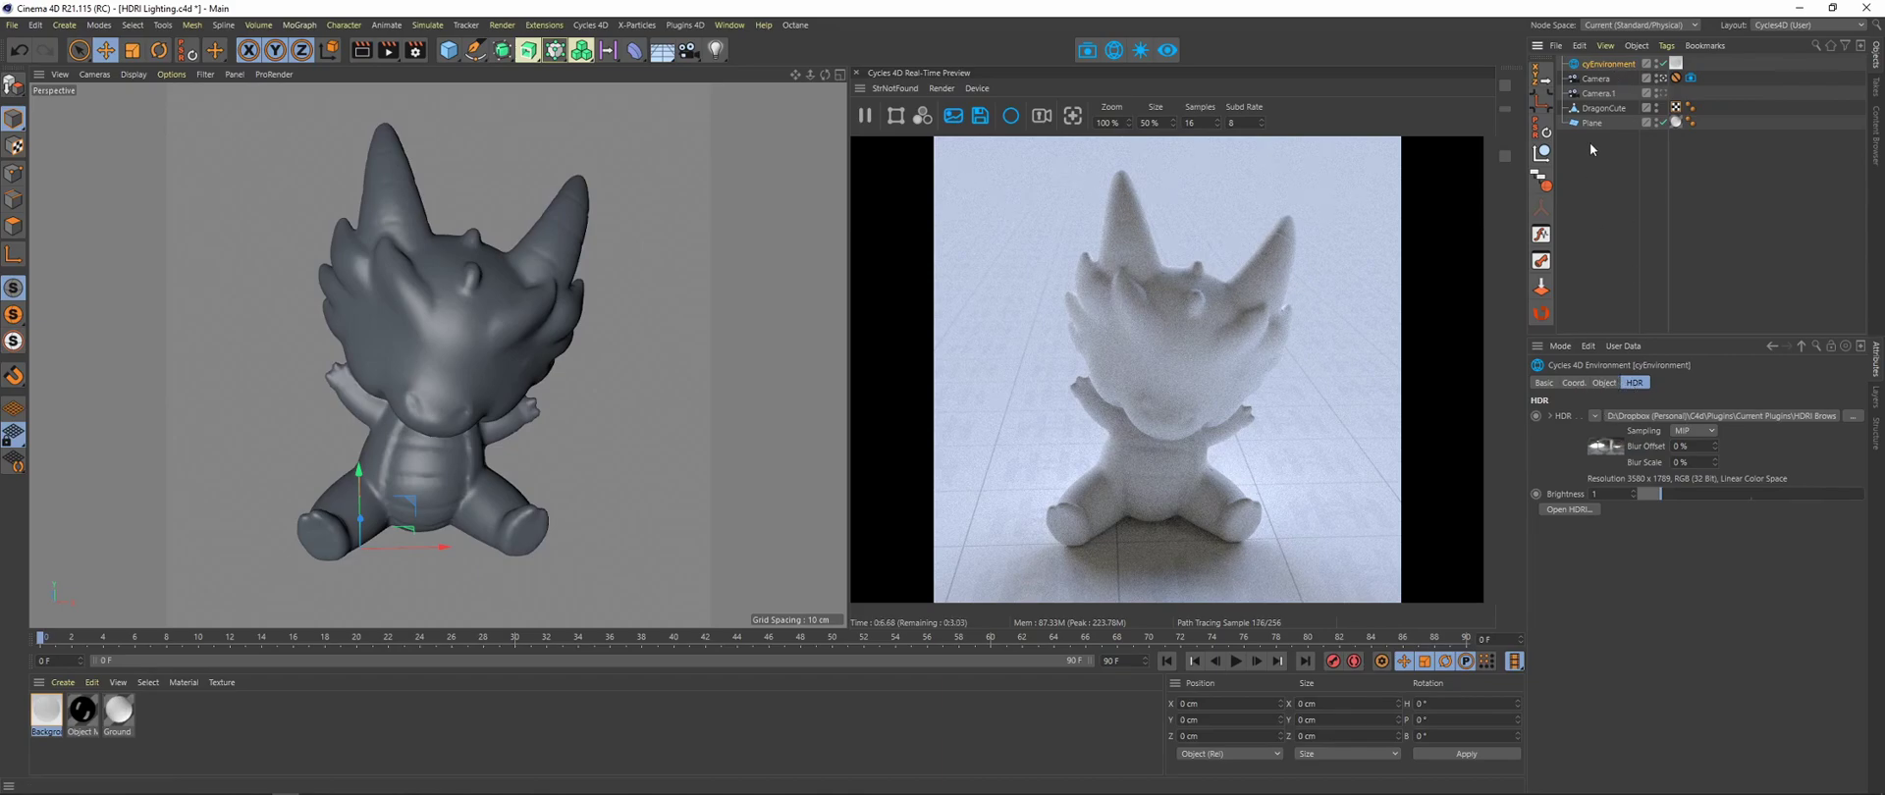
# Step: Rotate the cyEnvironment heading to 51°, then try a further heading rotation and undo it
pyautogui.click(1574, 383)
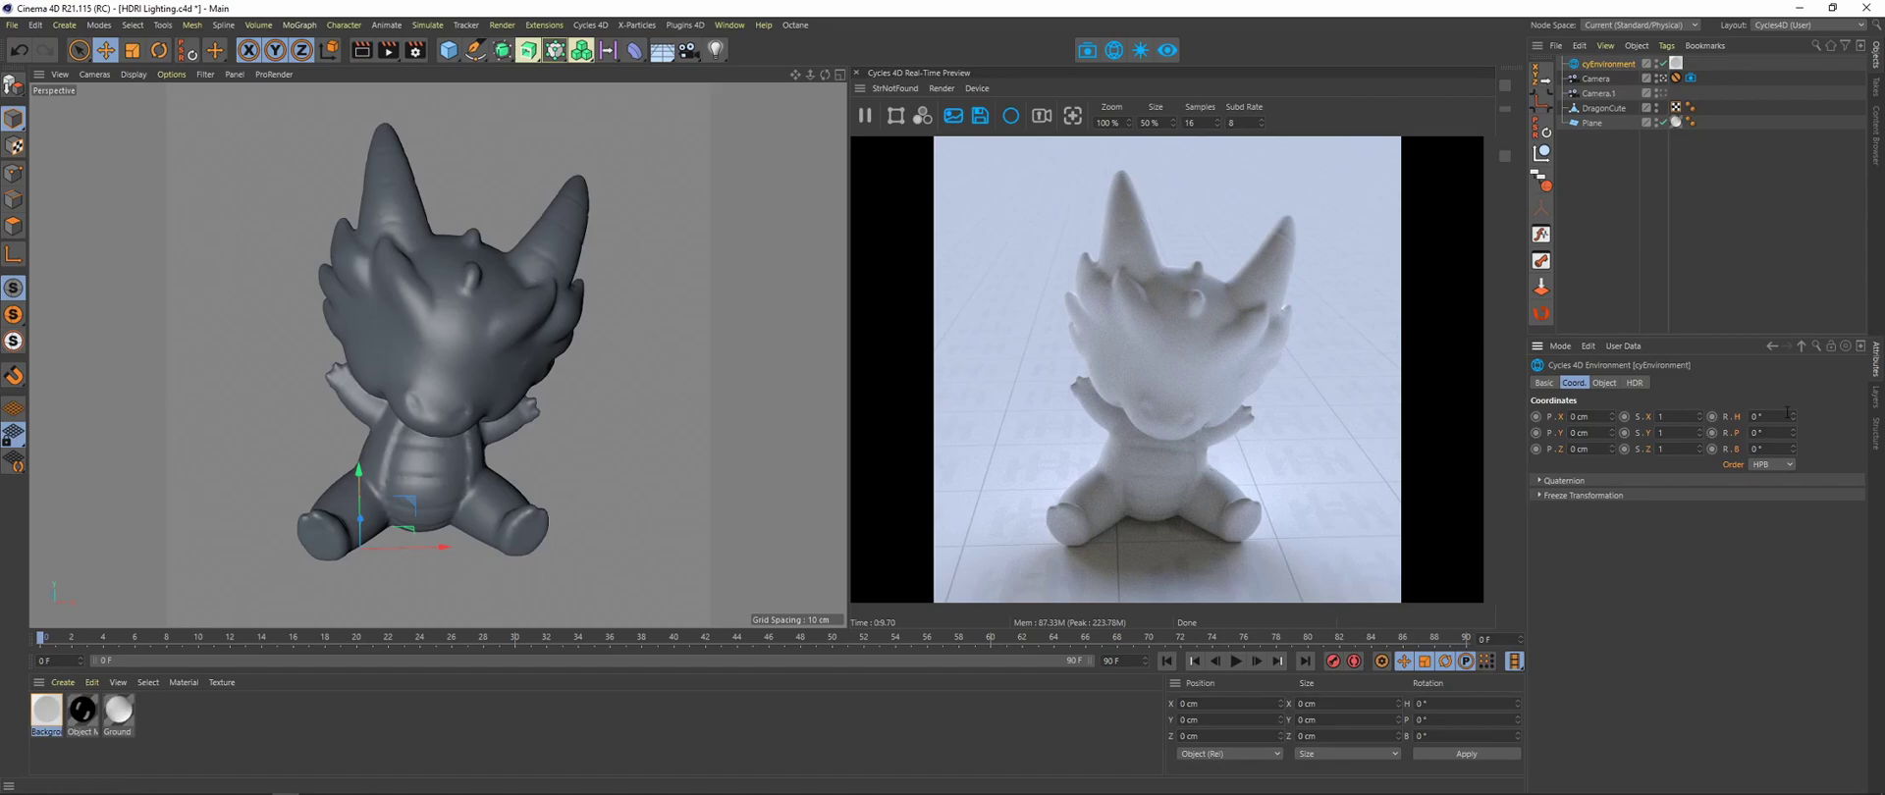
pyautogui.moveTo(1794, 417); pyautogui.dragTo(1794, 389)
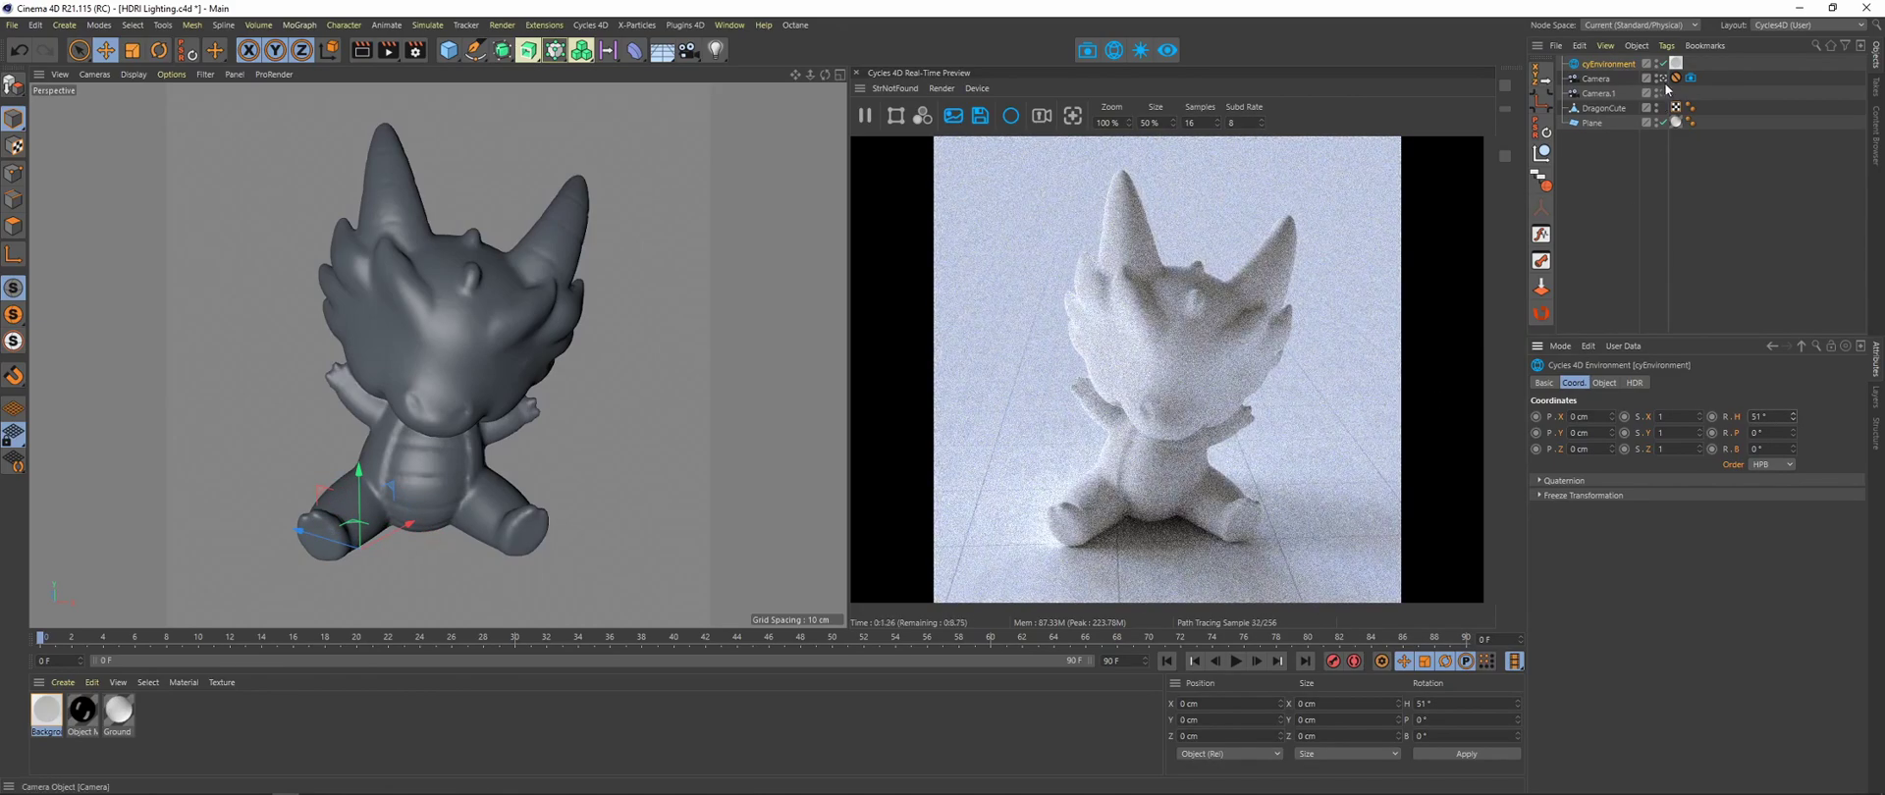
pyautogui.keyDown('alt'); pyautogui.moveTo(461, 295); pyautogui.dragTo(493, 284); pyautogui.keyUp('alt')
pyautogui.moveTo(1790, 409); pyautogui.dragTo(1791, 377)
pyautogui.hotkey('ctrl', 'z')
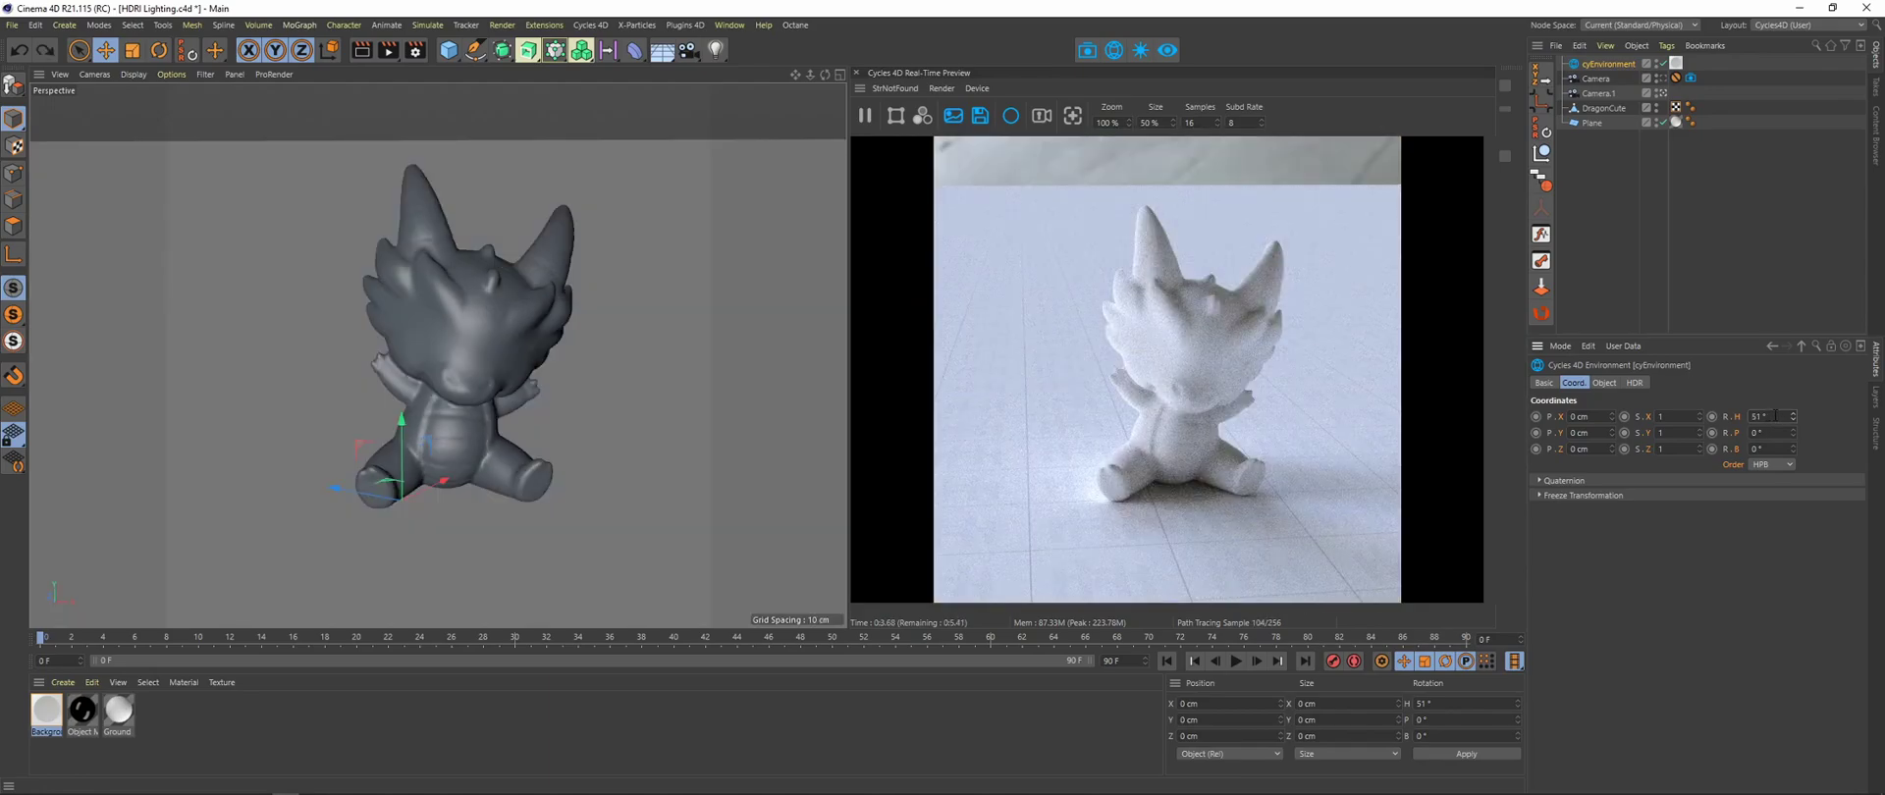
# Step: Reset the cyEnvironment heading rotation to 0°
pyautogui.moveTo(1774, 416); pyautogui.dragTo(1751, 416)
pyautogui.write('0')
pyautogui.press('Return')
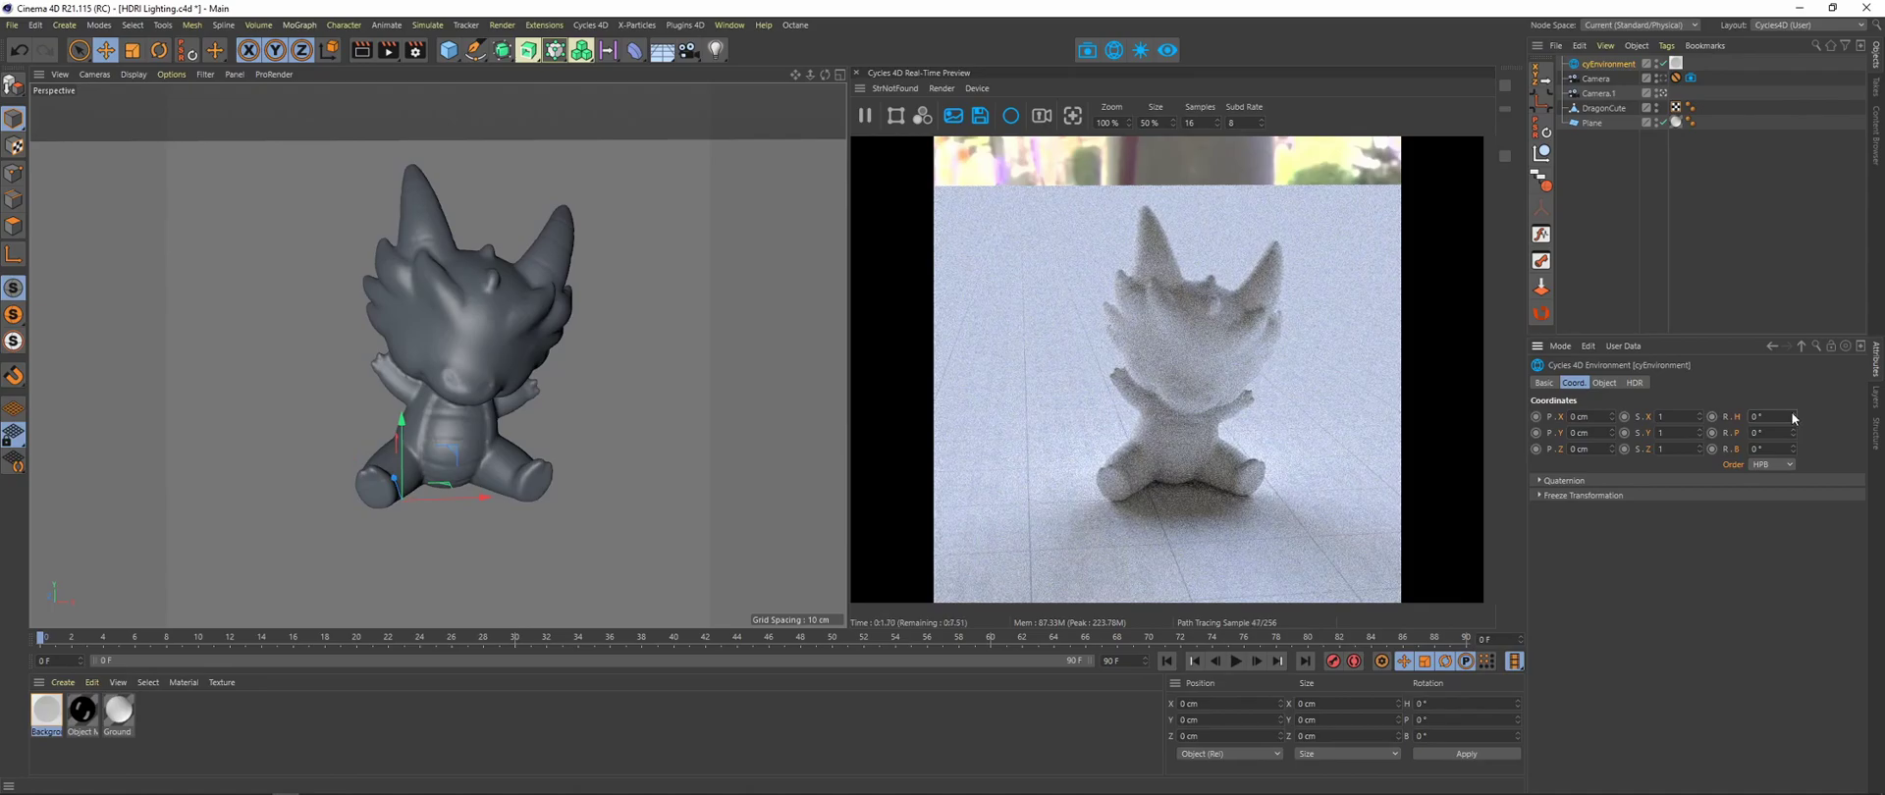
# Step: Try pitch and bank rotations on the cyEnvironment, with the bank at 56°, and undo them
pyautogui.moveTo(1797, 437); pyautogui.dragTo(1792, 448)
pyautogui.hotkey('ctrl', 'z')
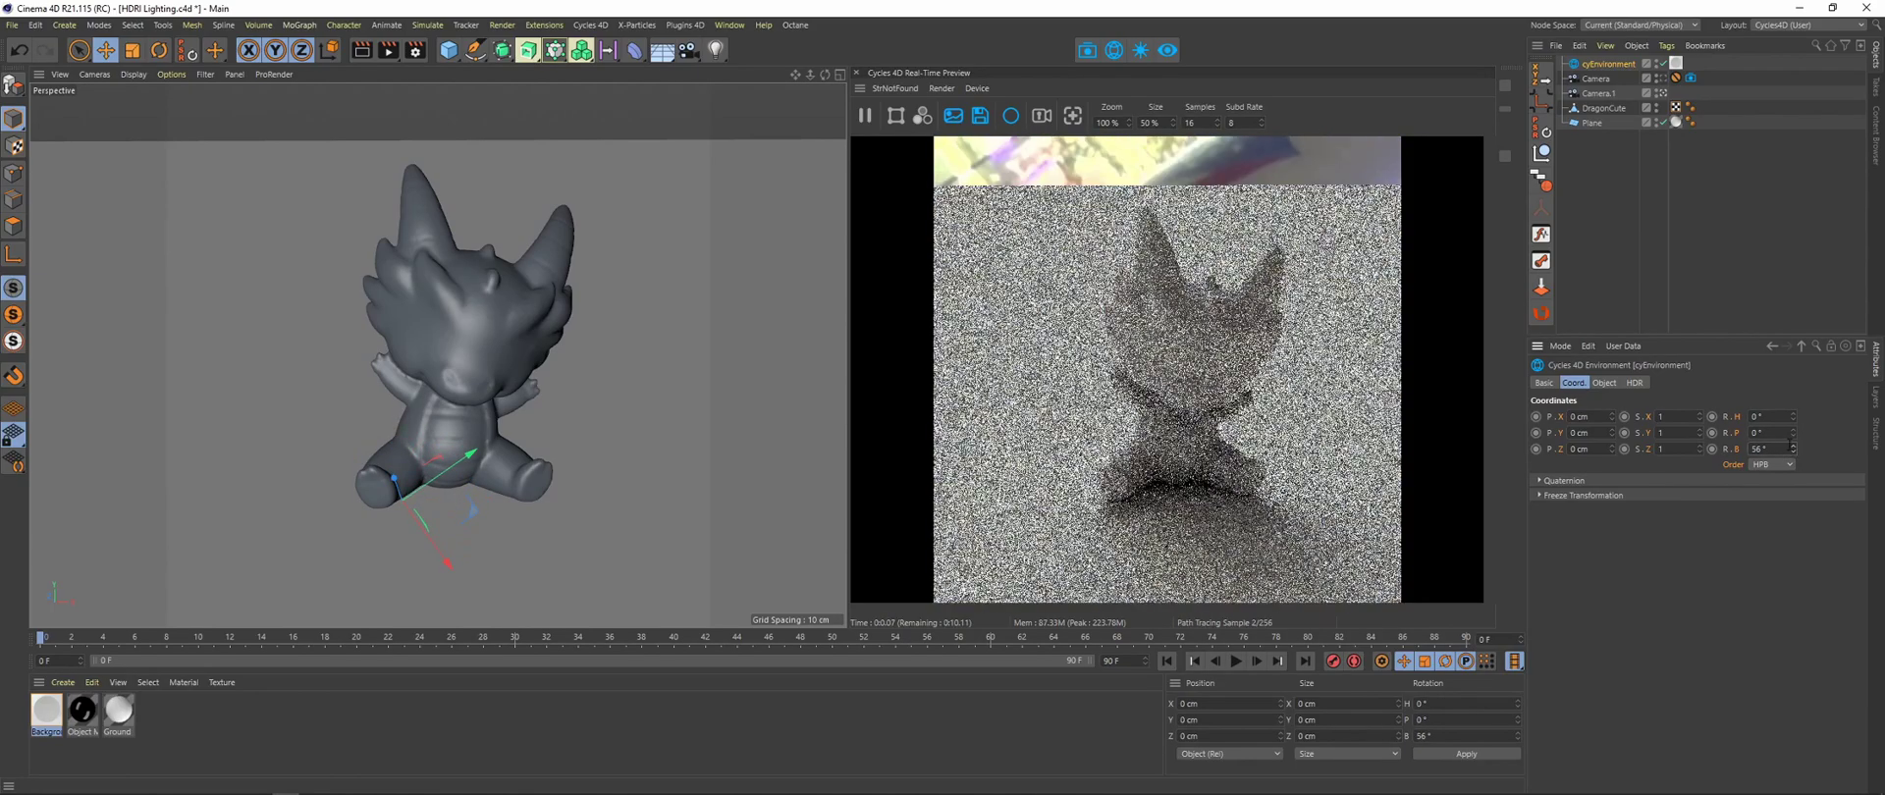
pyautogui.hotkey('ctrl', 'z')
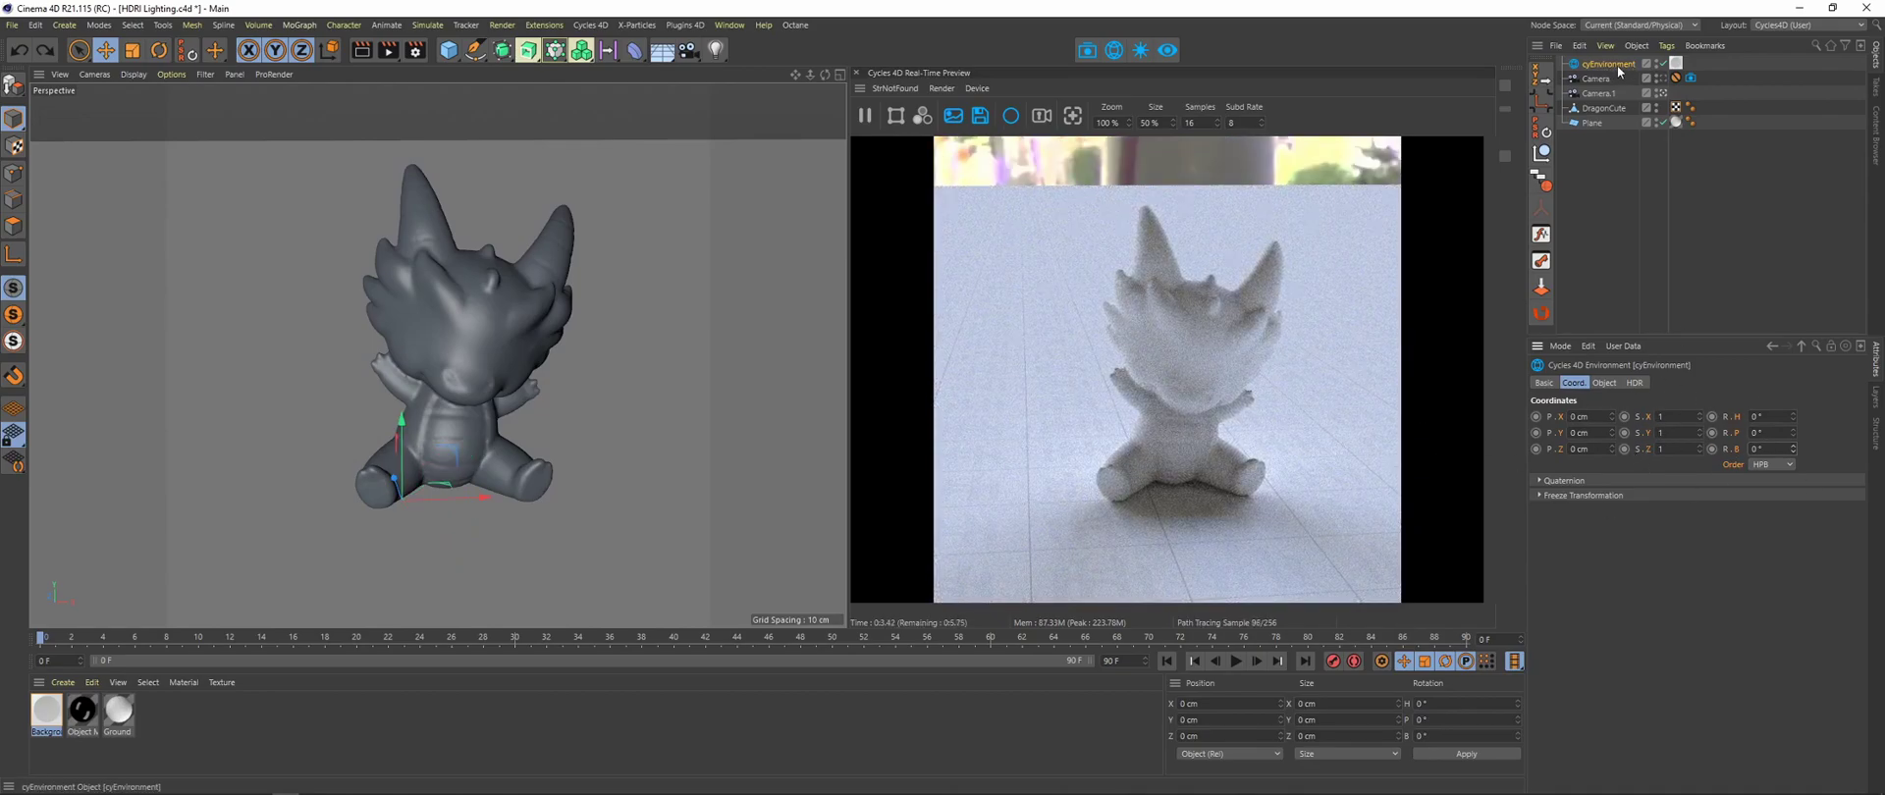
# Step: Reopen the Background Material's nodes and connect a new Mapping node to the Highway_Overpass texture's Vector input
pyautogui.doubleClick(39, 723)
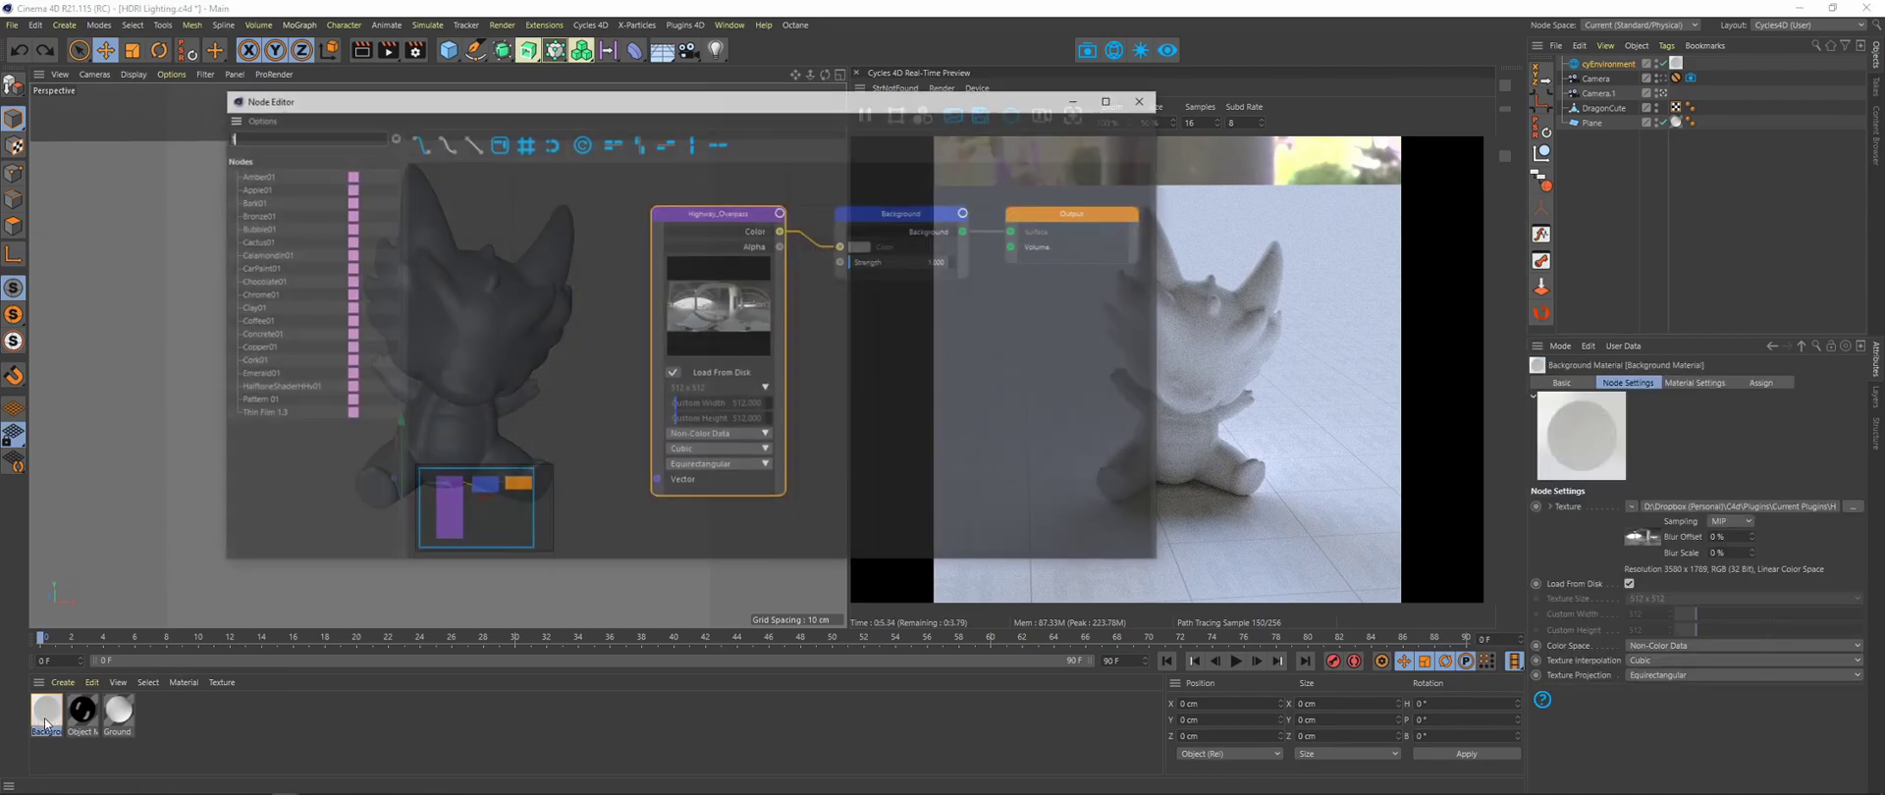
pyautogui.moveTo(627, 90); pyautogui.dragTo(443, 134)
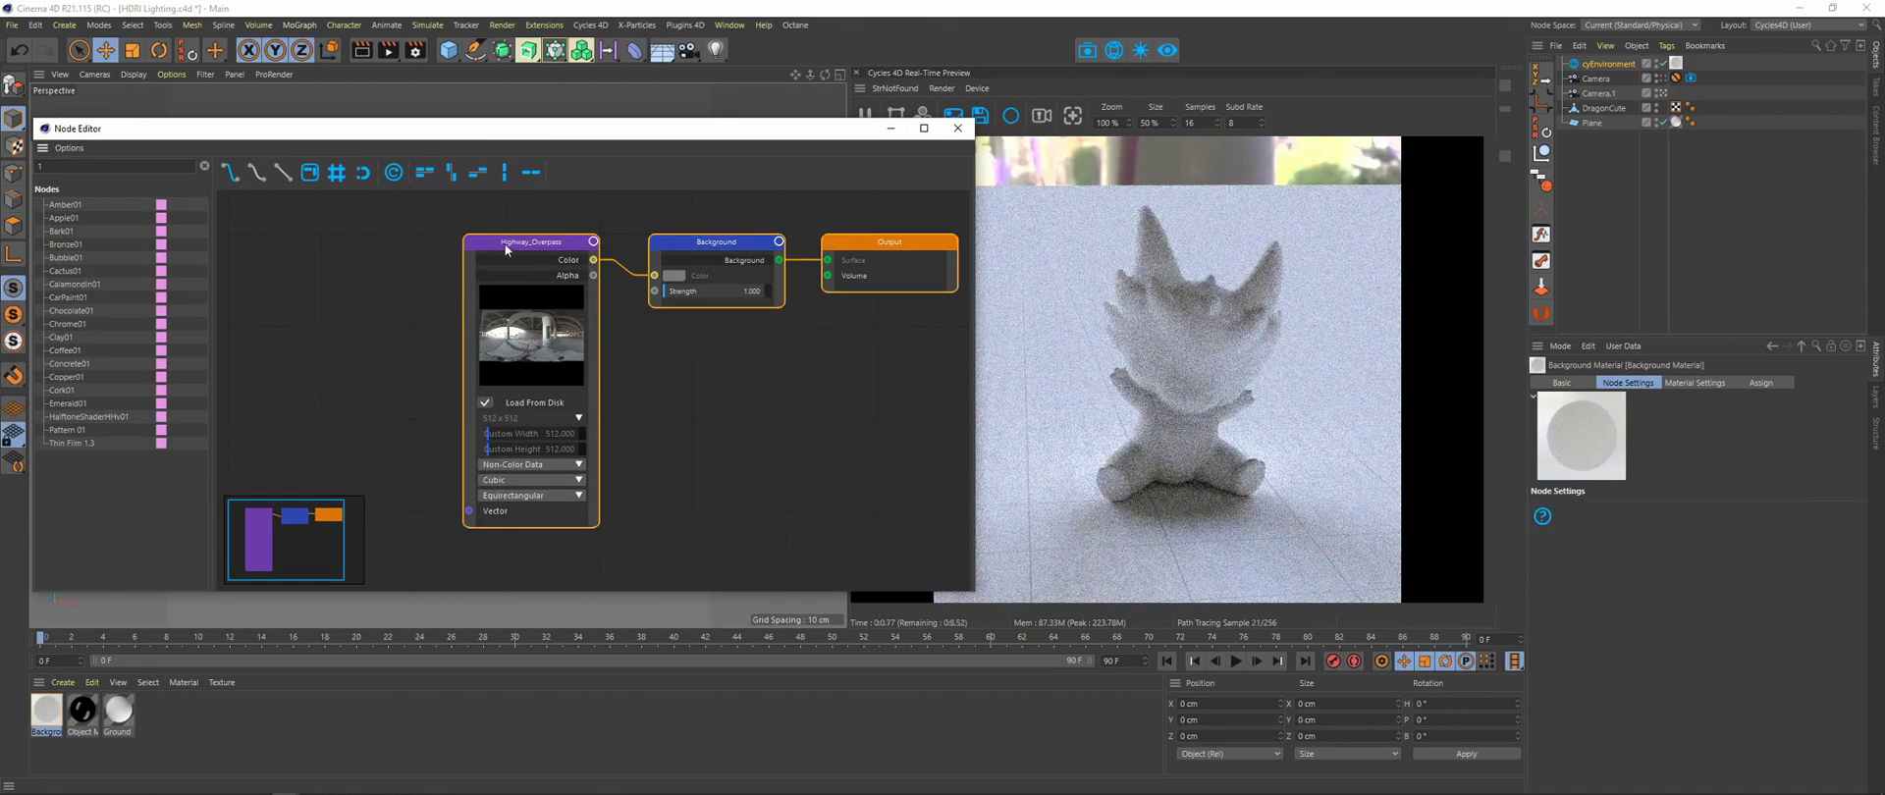
pyautogui.moveTo(827, 302); pyautogui.dragTo(964, 302, button='middle')
pyautogui.write('ma')
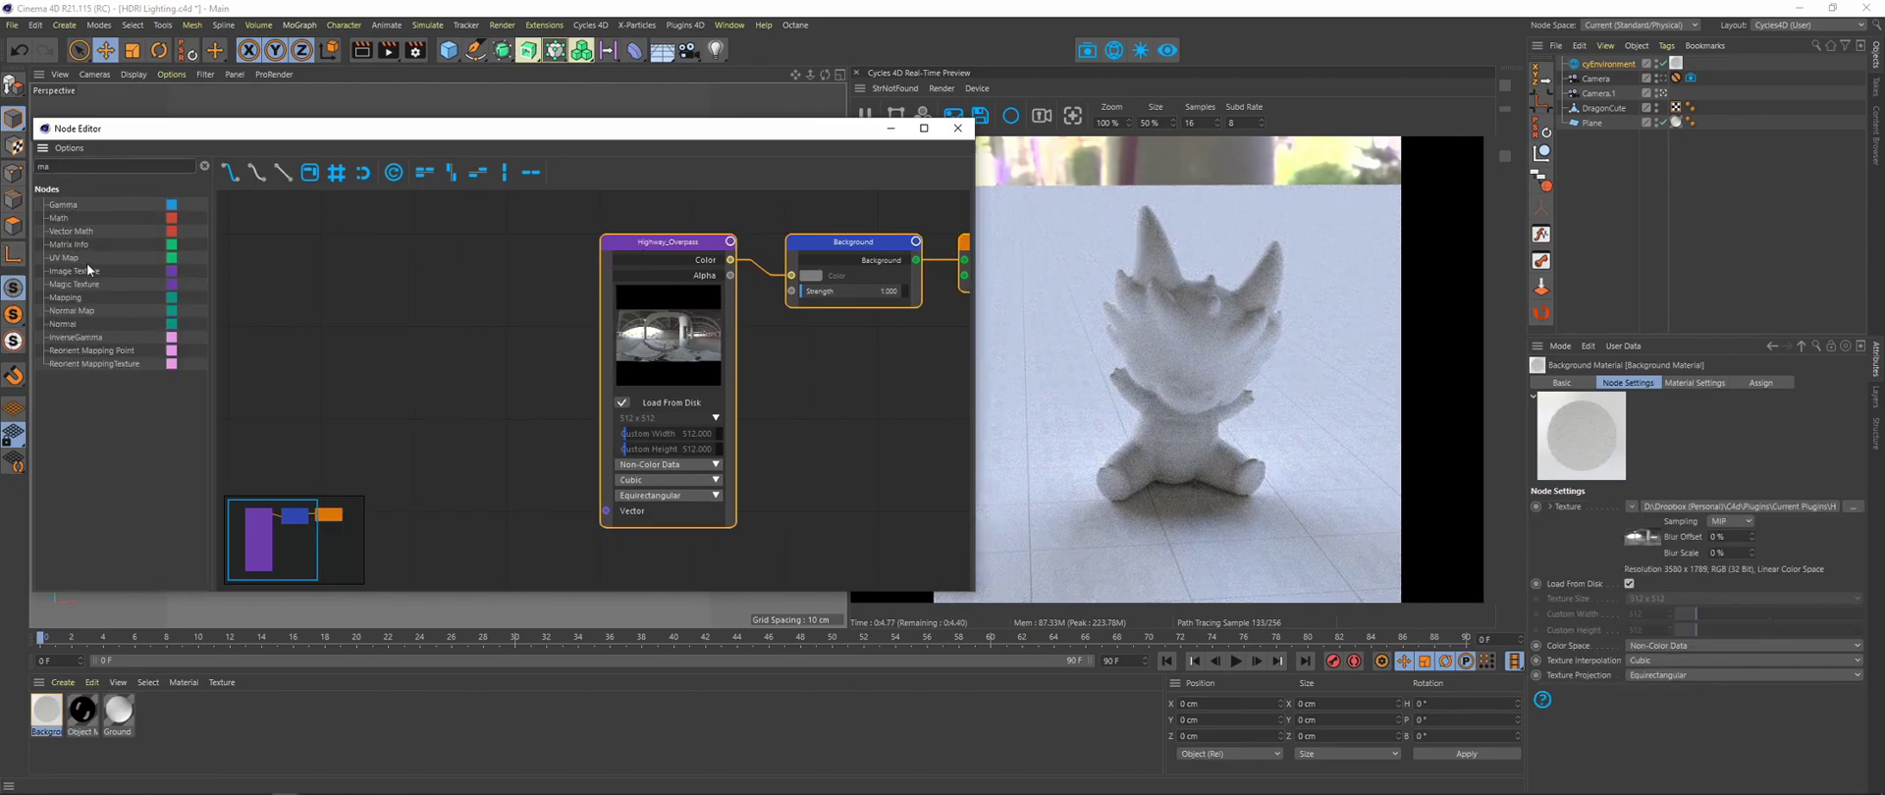
pyautogui.moveTo(74, 301); pyautogui.dragTo(606, 510)
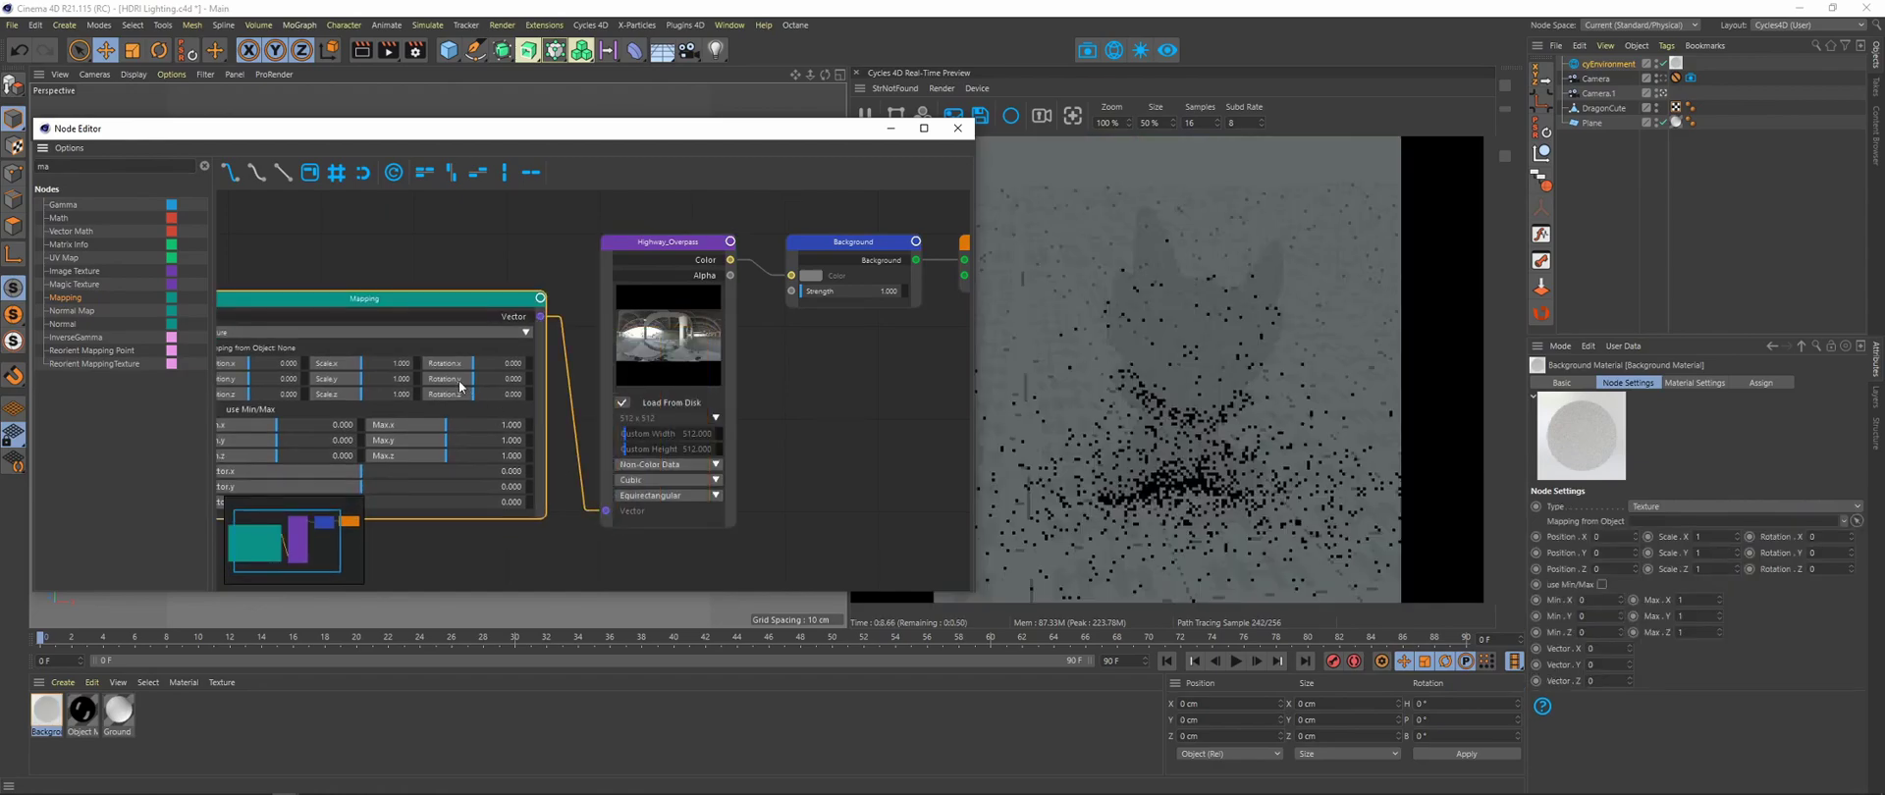
# Step: Connect a new Texture Coordinate node to the Mapping node's Vector input and adjust the Mapping node's Y rotation
pyautogui.press('s')
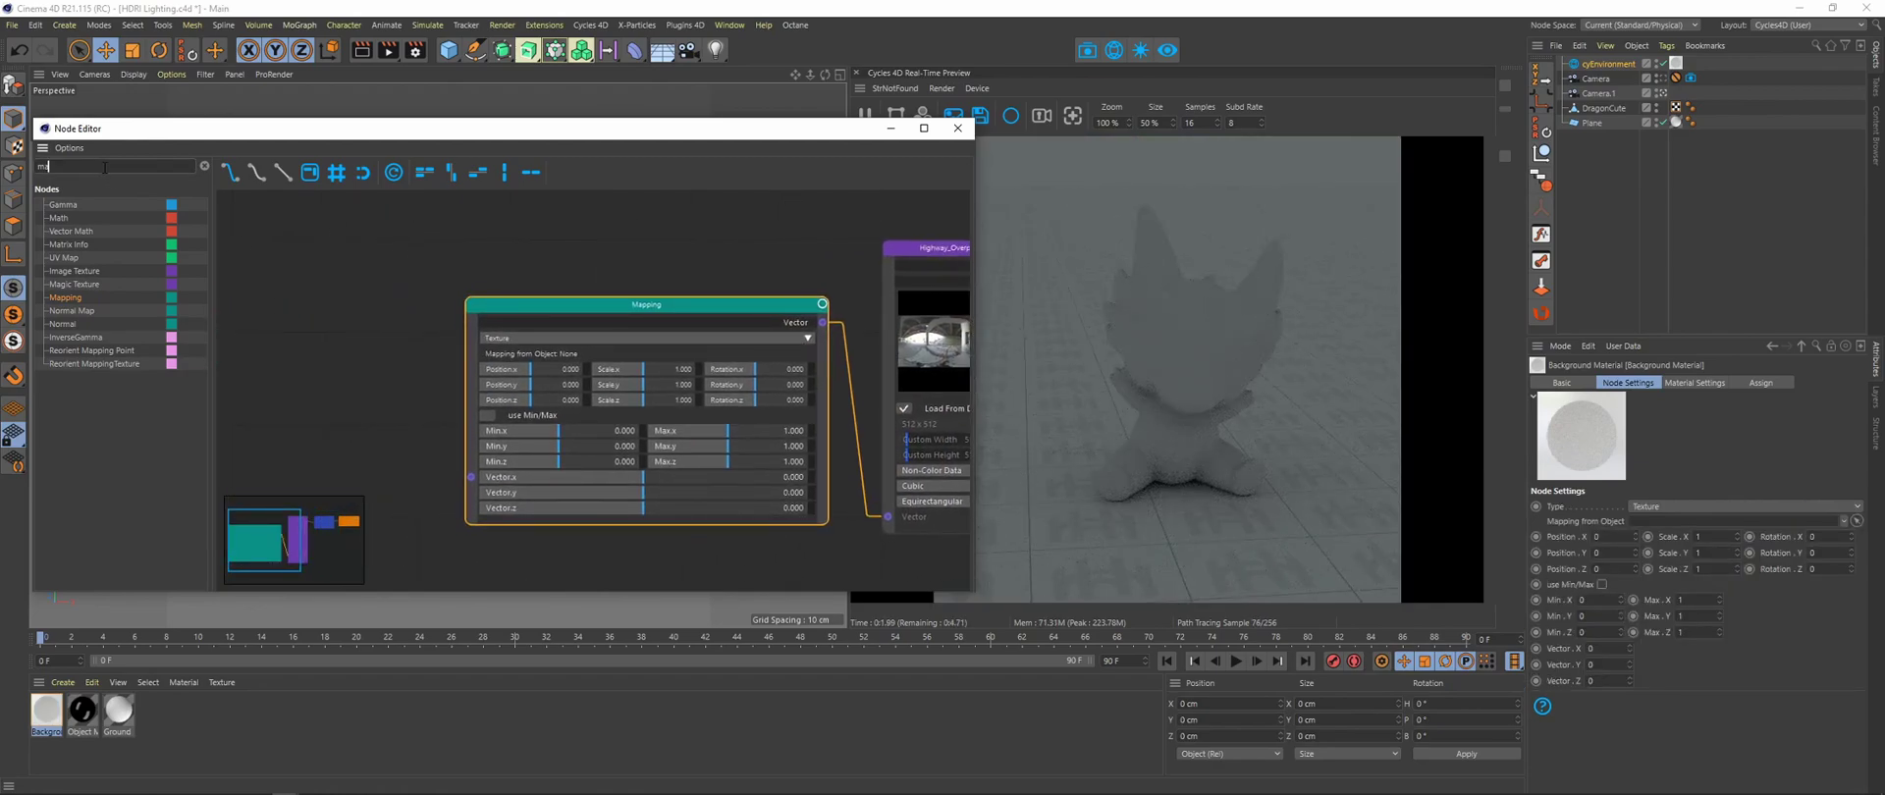
pyautogui.press('BackSpace')
pyautogui.write('tex')
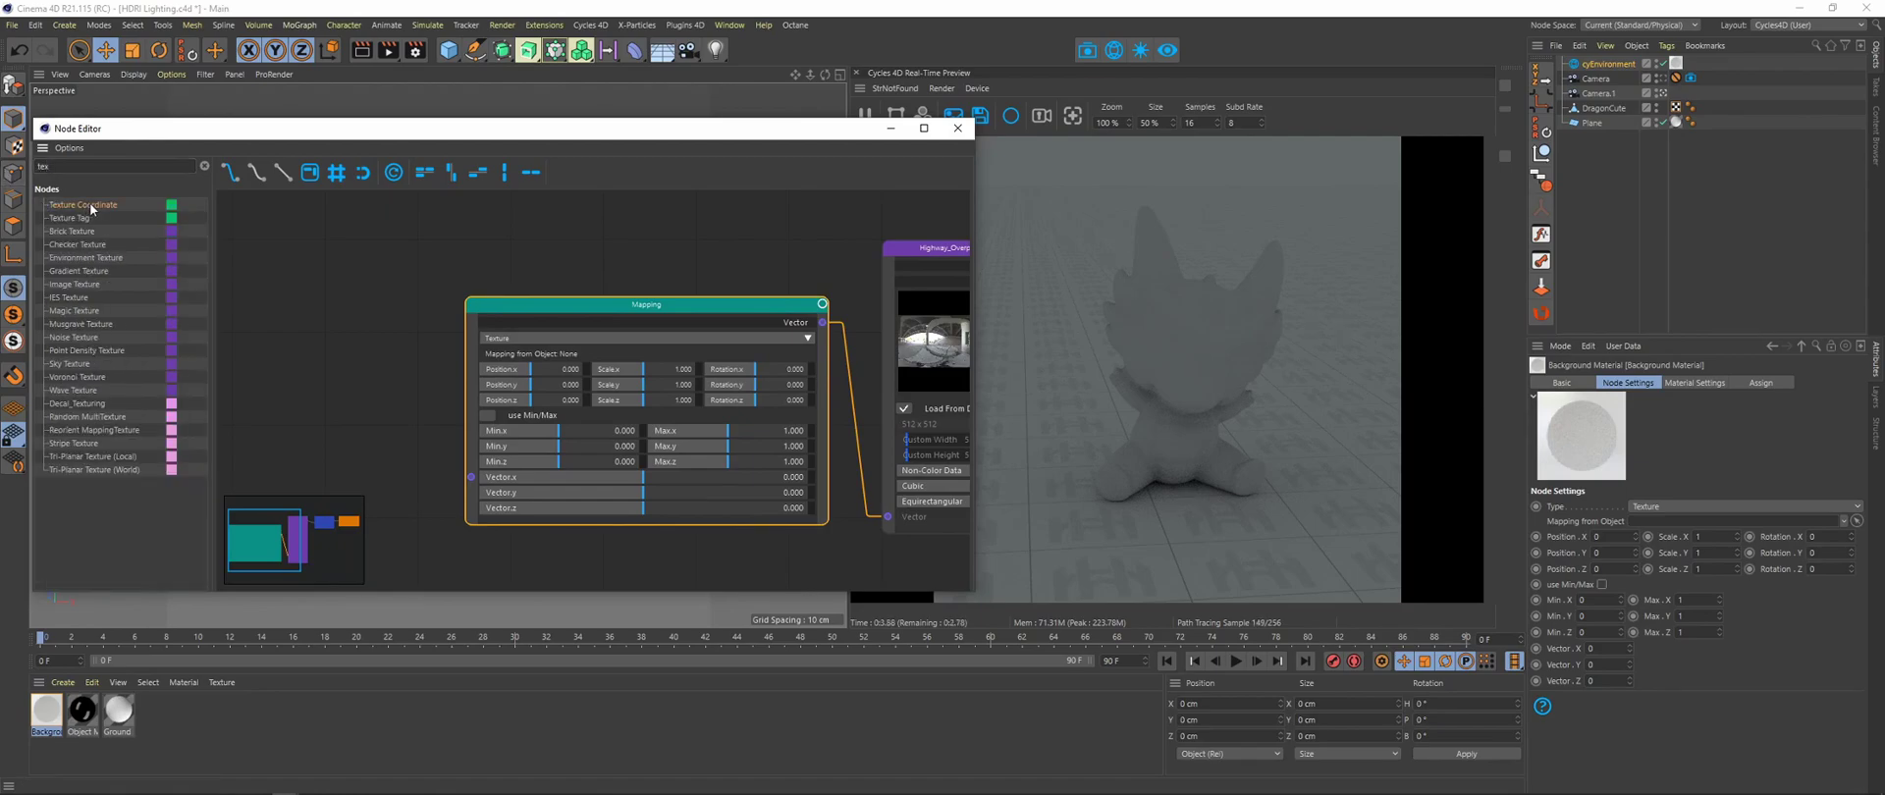
pyautogui.moveTo(94, 205); pyautogui.dragTo(246, 378)
pyautogui.moveTo(364, 389); pyautogui.dragTo(470, 479)
pyautogui.moveTo(625, 304); pyautogui.dragTo(593, 304)
pyautogui.moveTo(593, 303); pyautogui.dragTo(442, 291, button='middle')
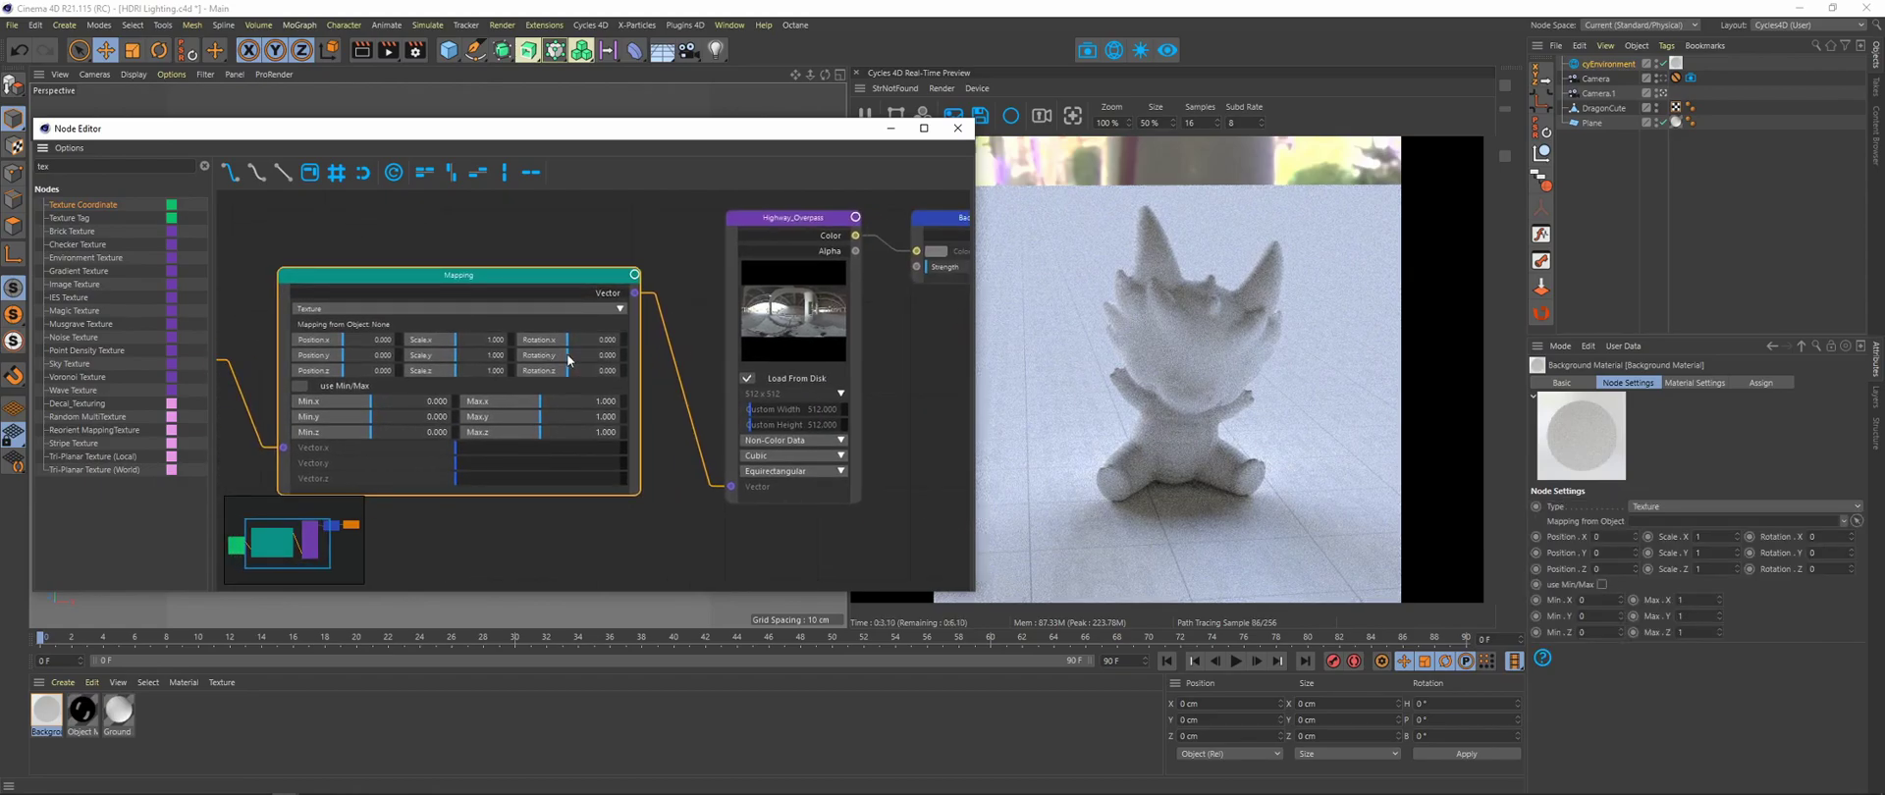
pyautogui.moveTo(569, 356); pyautogui.dragTo(595, 360)
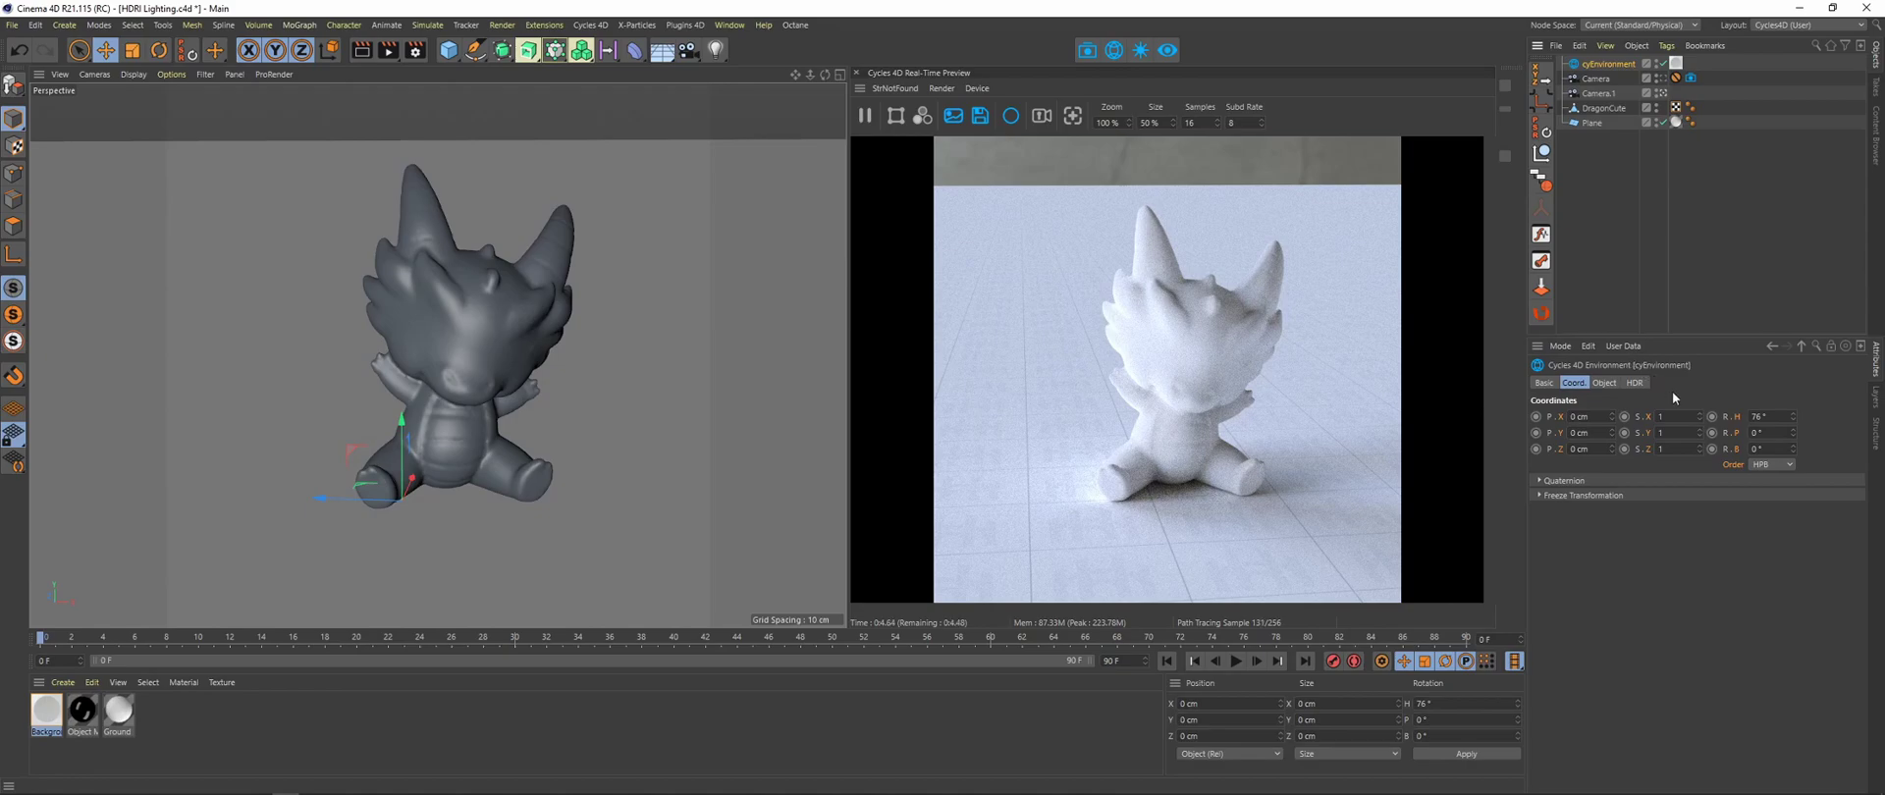
# Step: Reset the cyEnvironment heading back to 0° and look over the Mist Pass options in its object properties
pyautogui.click(1711, 417)
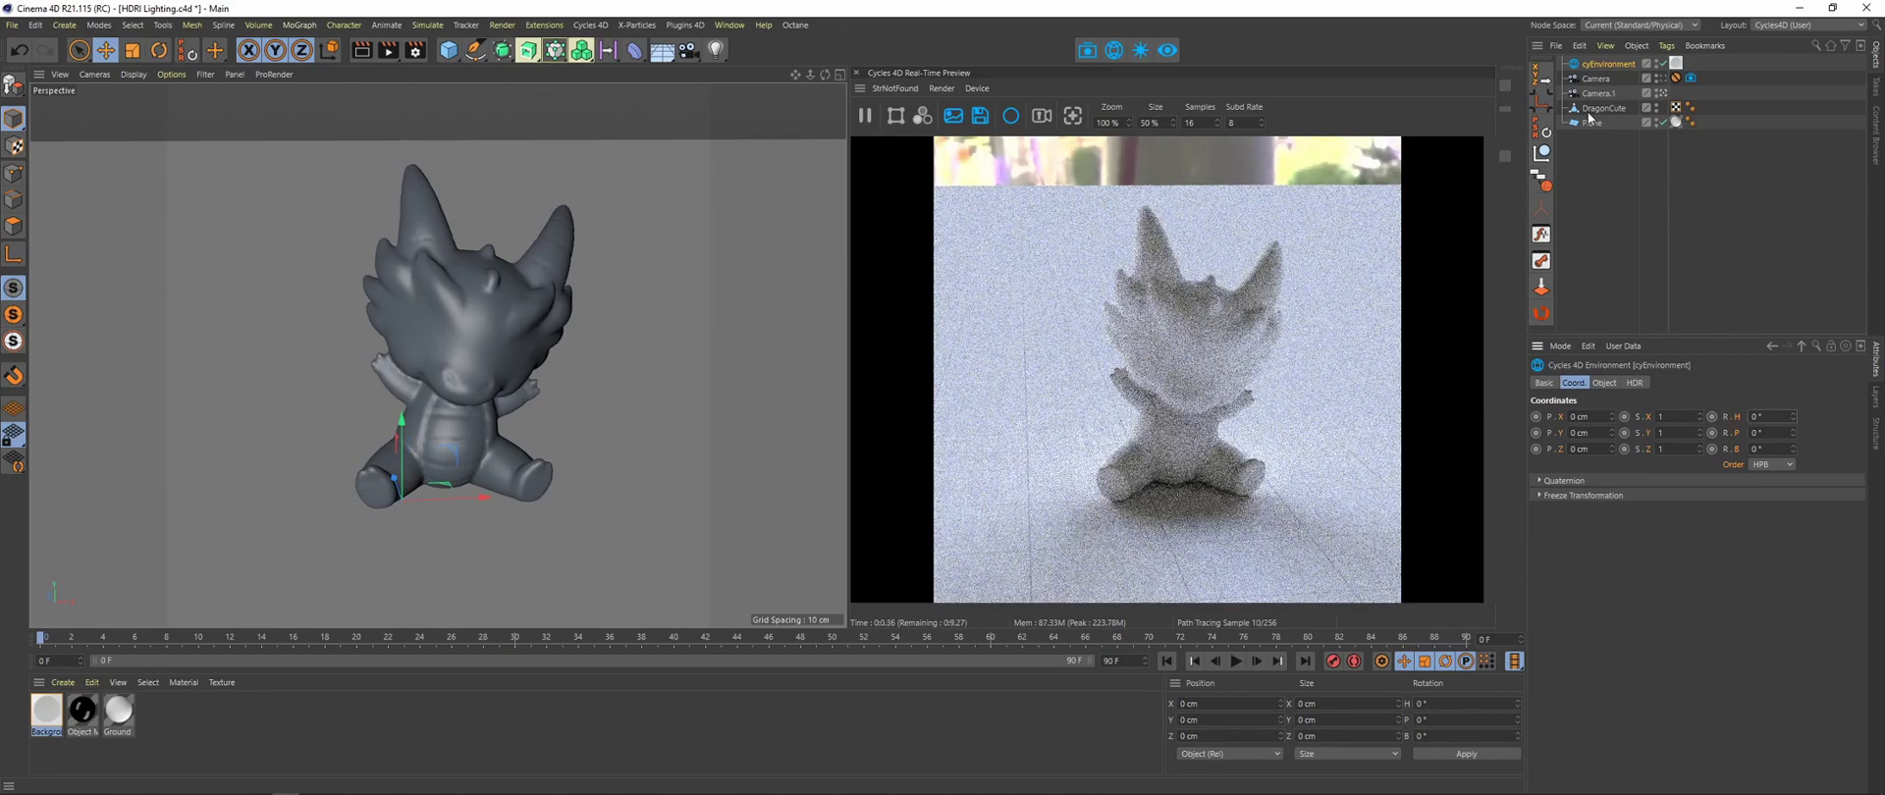
pyautogui.click(1606, 383)
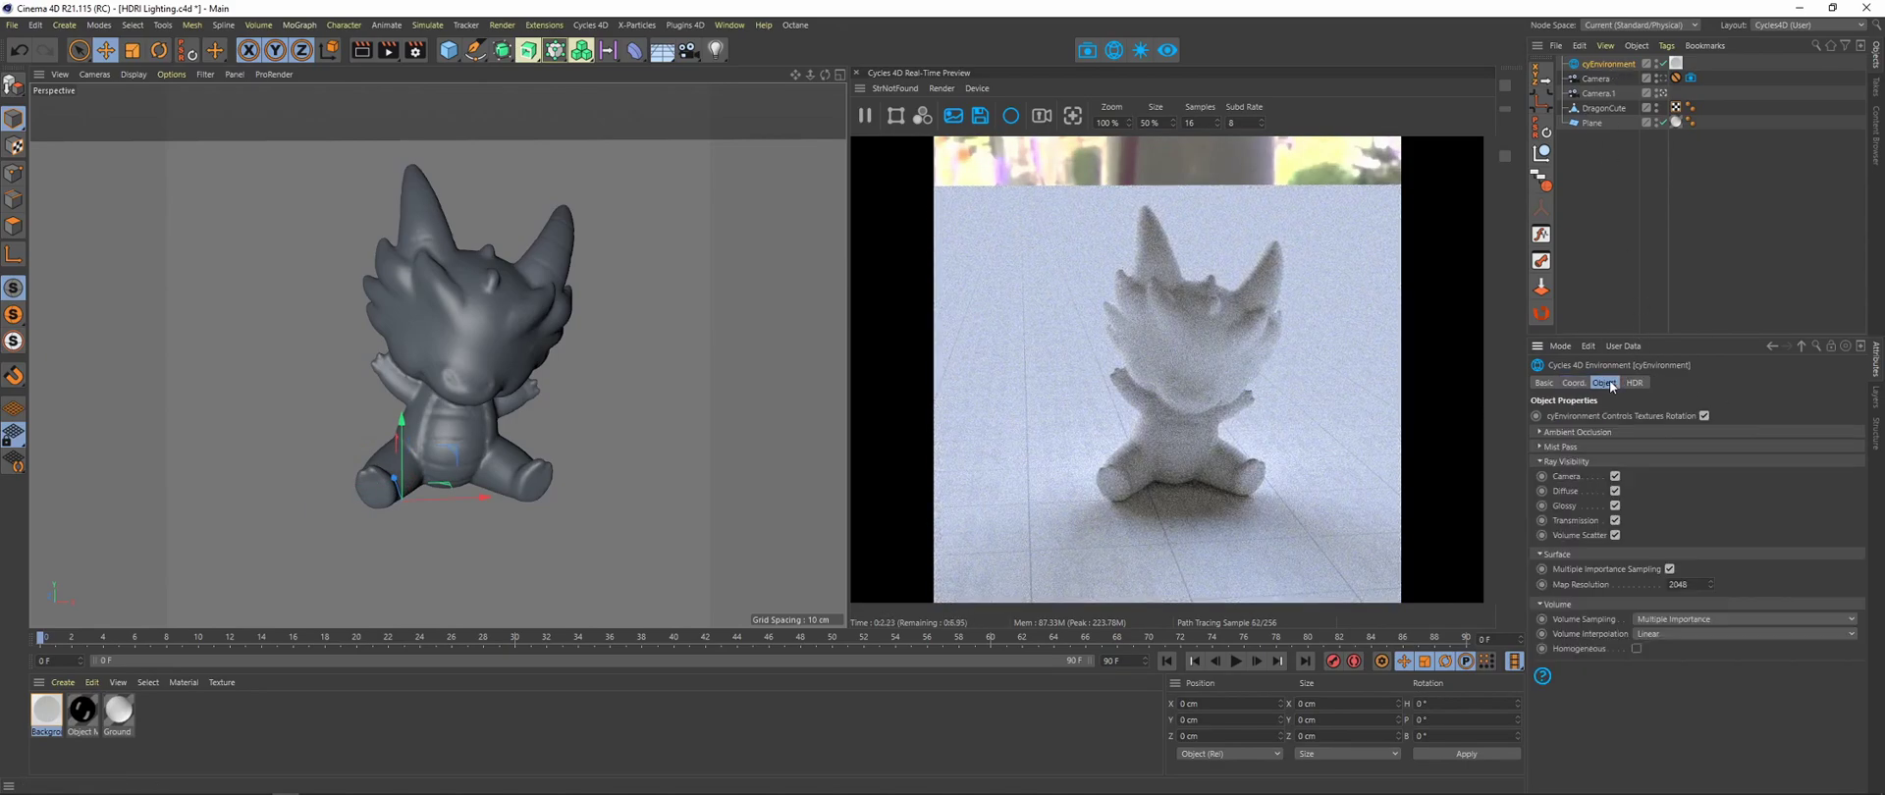
pyautogui.click(1540, 446)
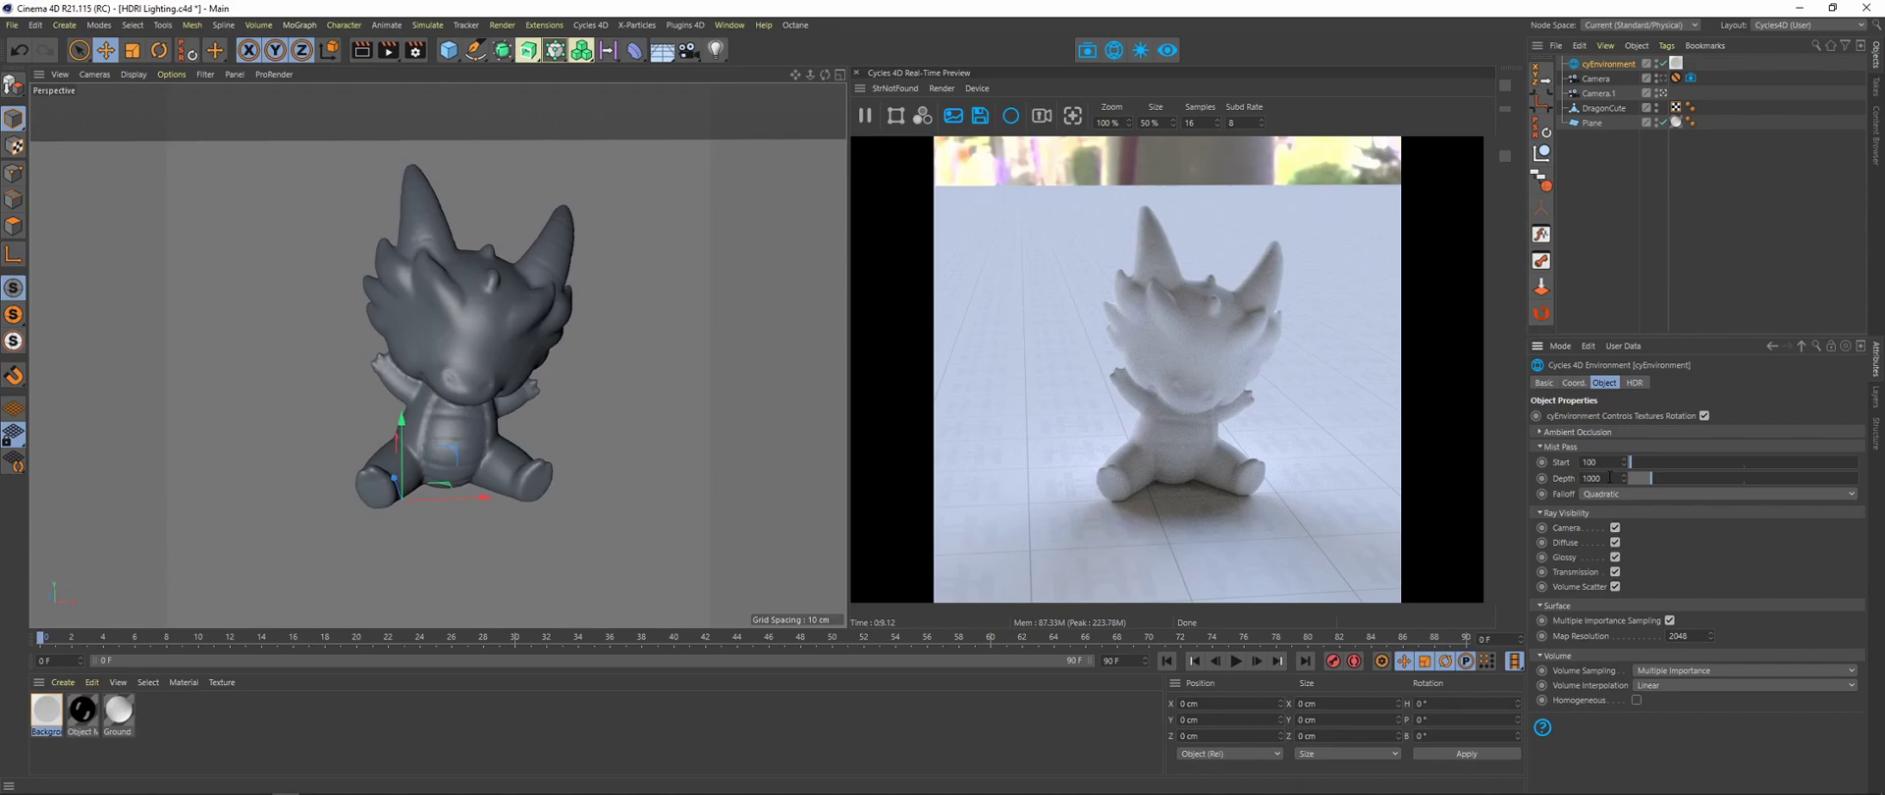
pyautogui.click(1540, 447)
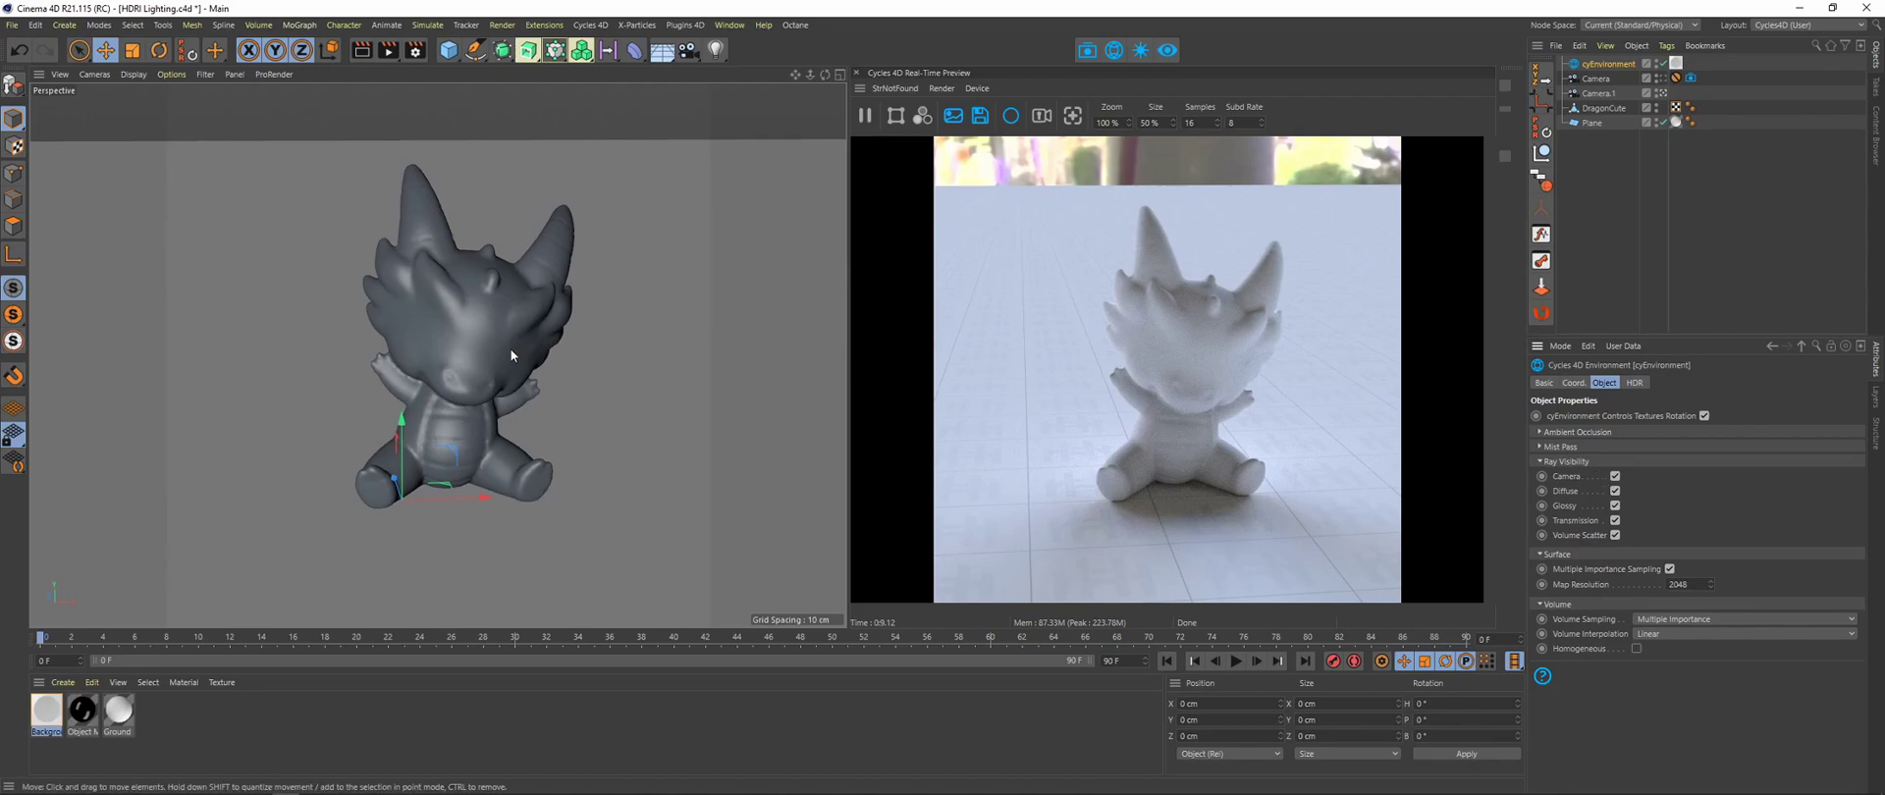
# Step: Try the cyEnvironment with Camera ray visibility off while viewing the backdrop, and switch it back on
pyautogui.keyDown('alt'); pyautogui.moveTo(510, 349); pyautogui.dragTo(509, 328); pyautogui.keyUp('alt')
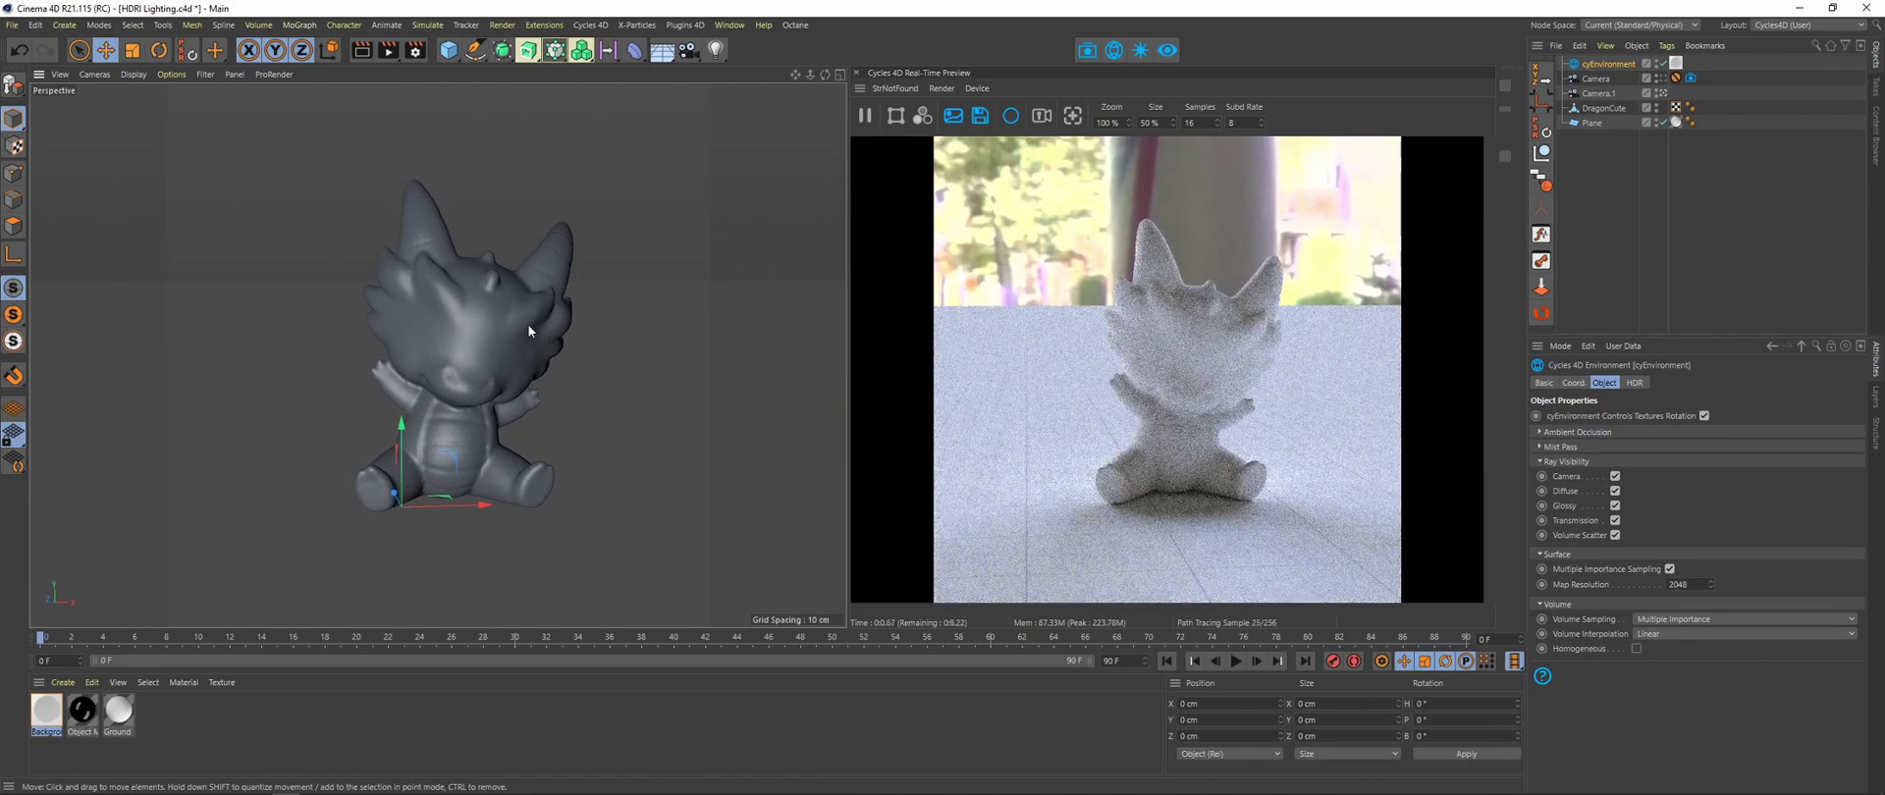
pyautogui.click(1615, 477)
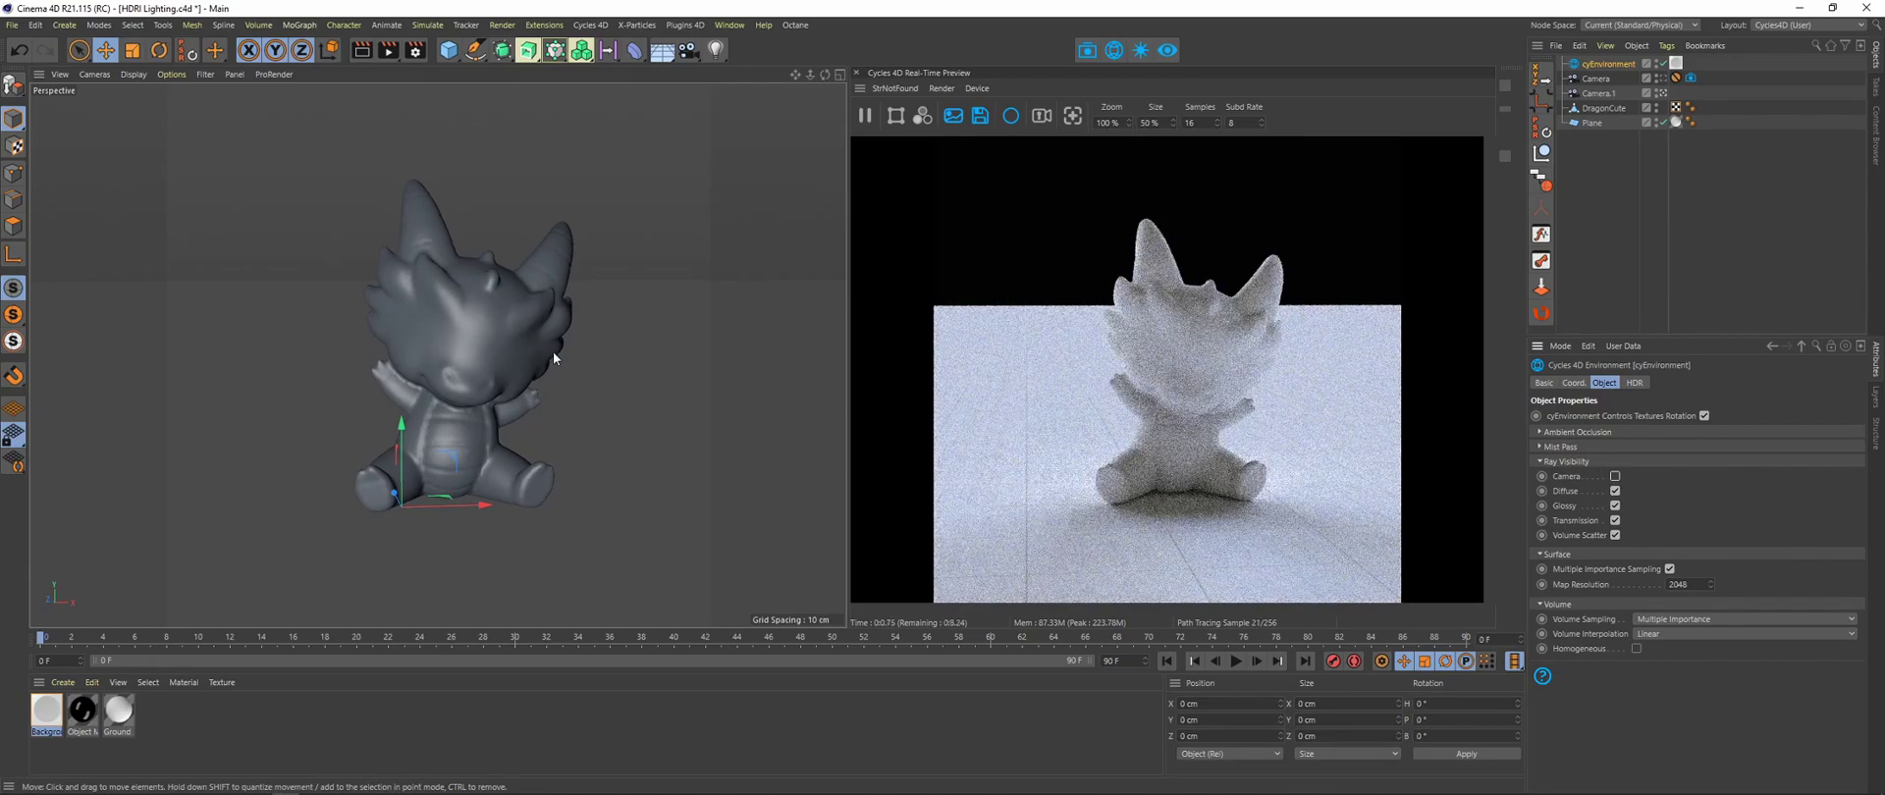
pyautogui.moveTo(545, 348)
pyautogui.keyDown('alt'); pyautogui.mouseDown()
pyautogui.moveTo(473, 335)
pyautogui.moveTo(675, 346)
pyautogui.moveTo(551, 332)
pyautogui.mouseUp(); pyautogui.keyUp('alt')
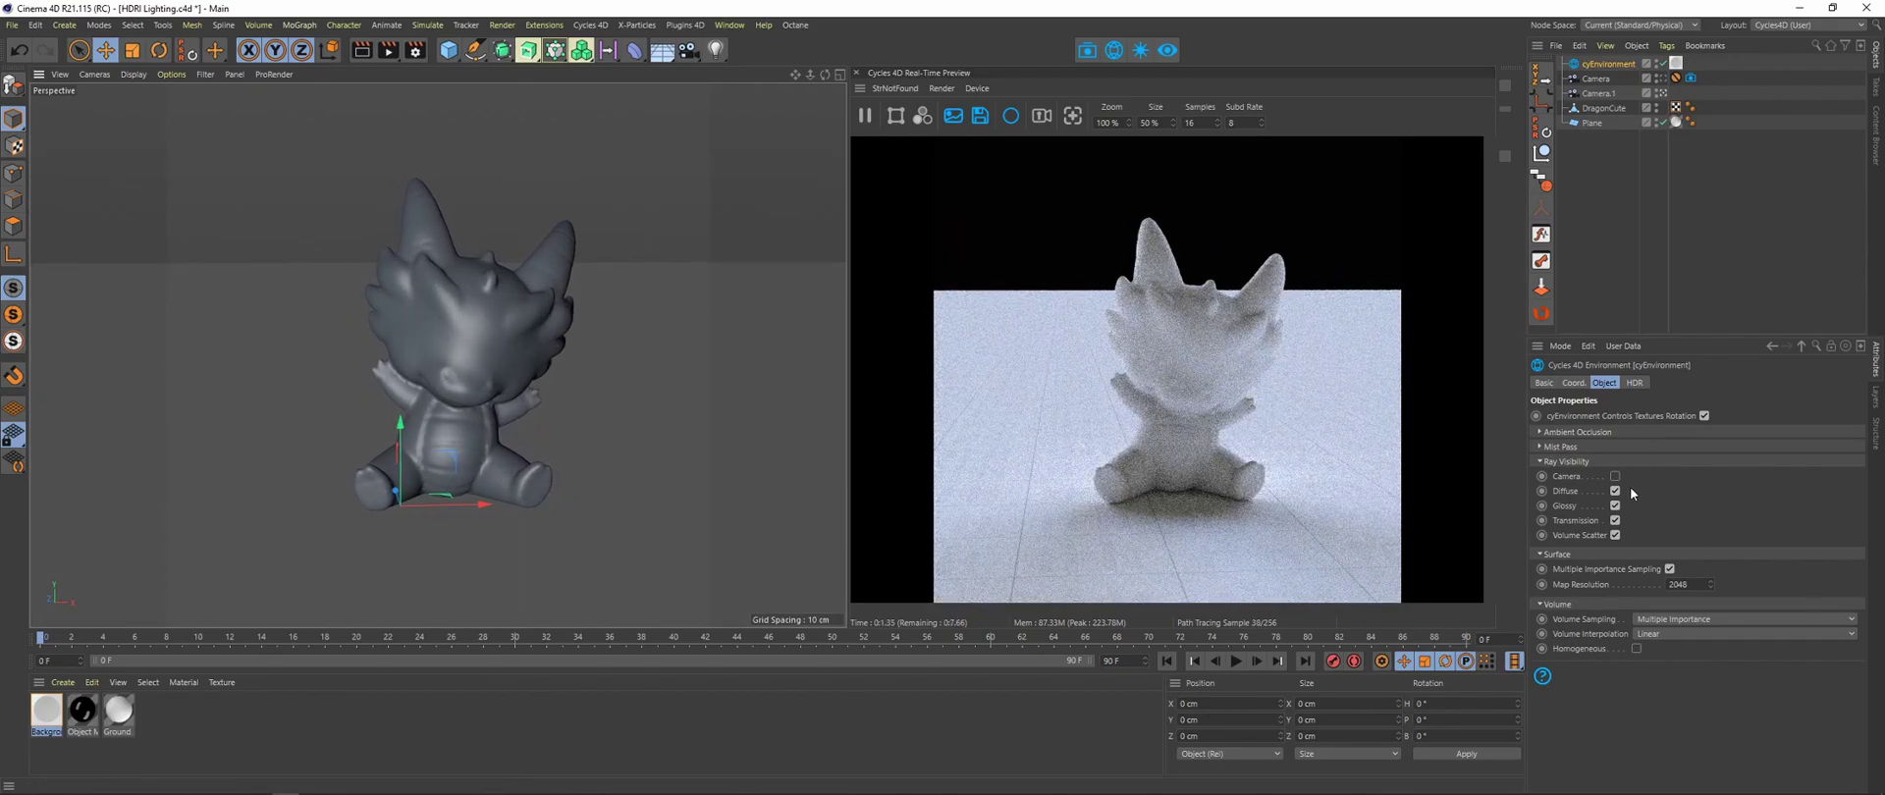
pyautogui.click(1615, 476)
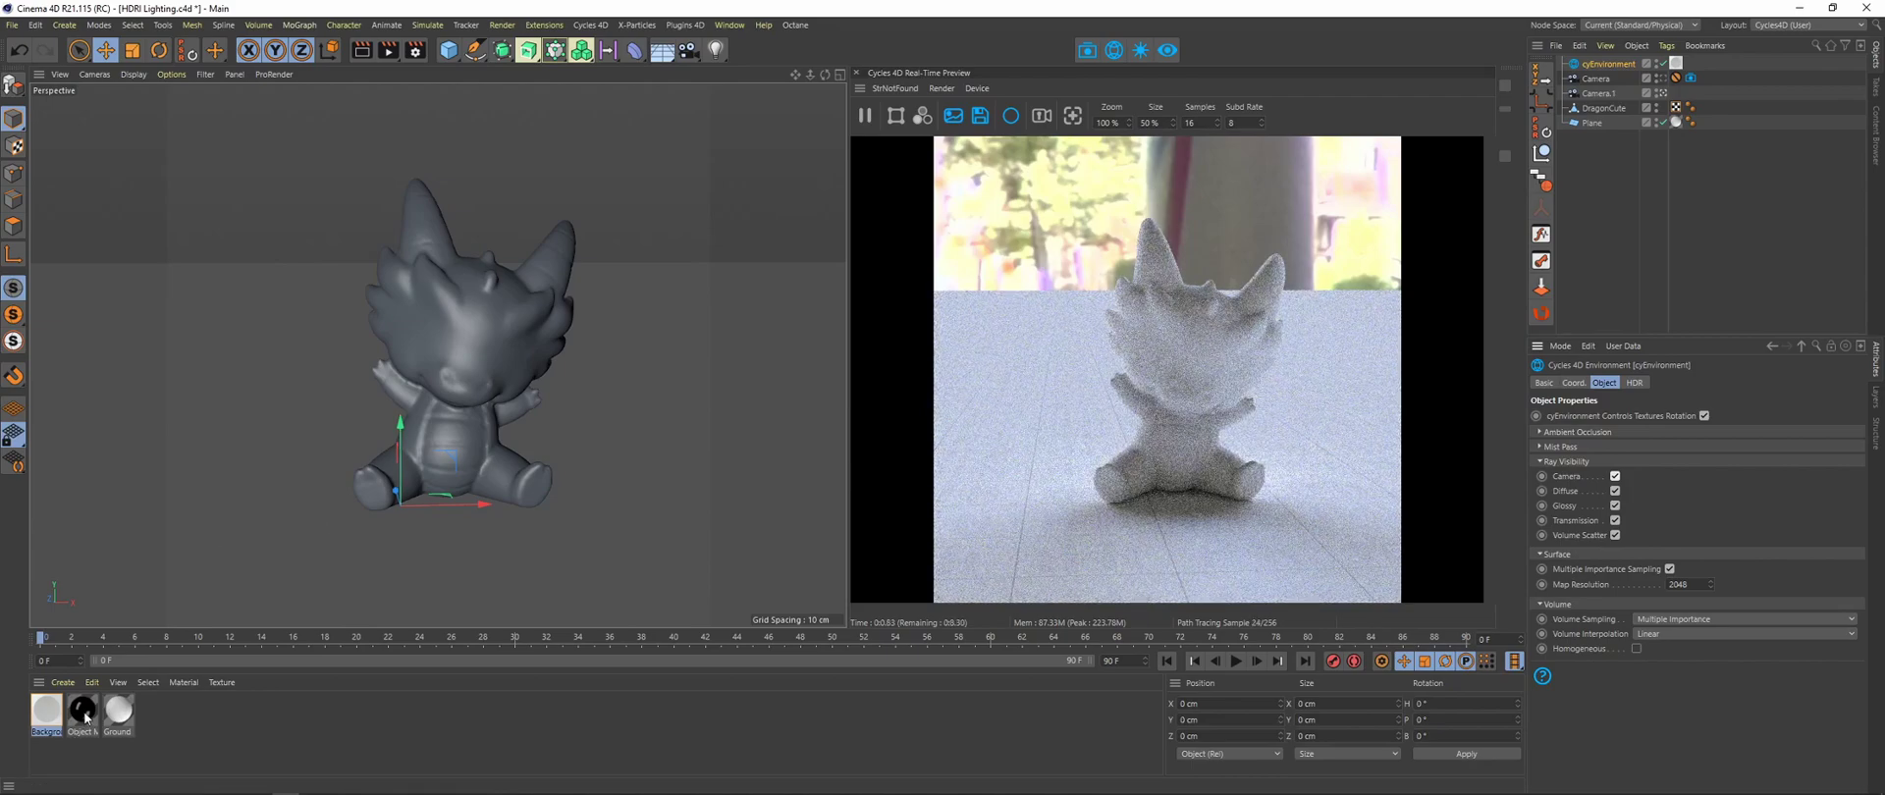
# Step: Apply the Object Material to DragonCute and turn off the cyEnvironment's Camera ray visibility
pyautogui.moveTo(86, 713); pyautogui.dragTo(1621, 111)
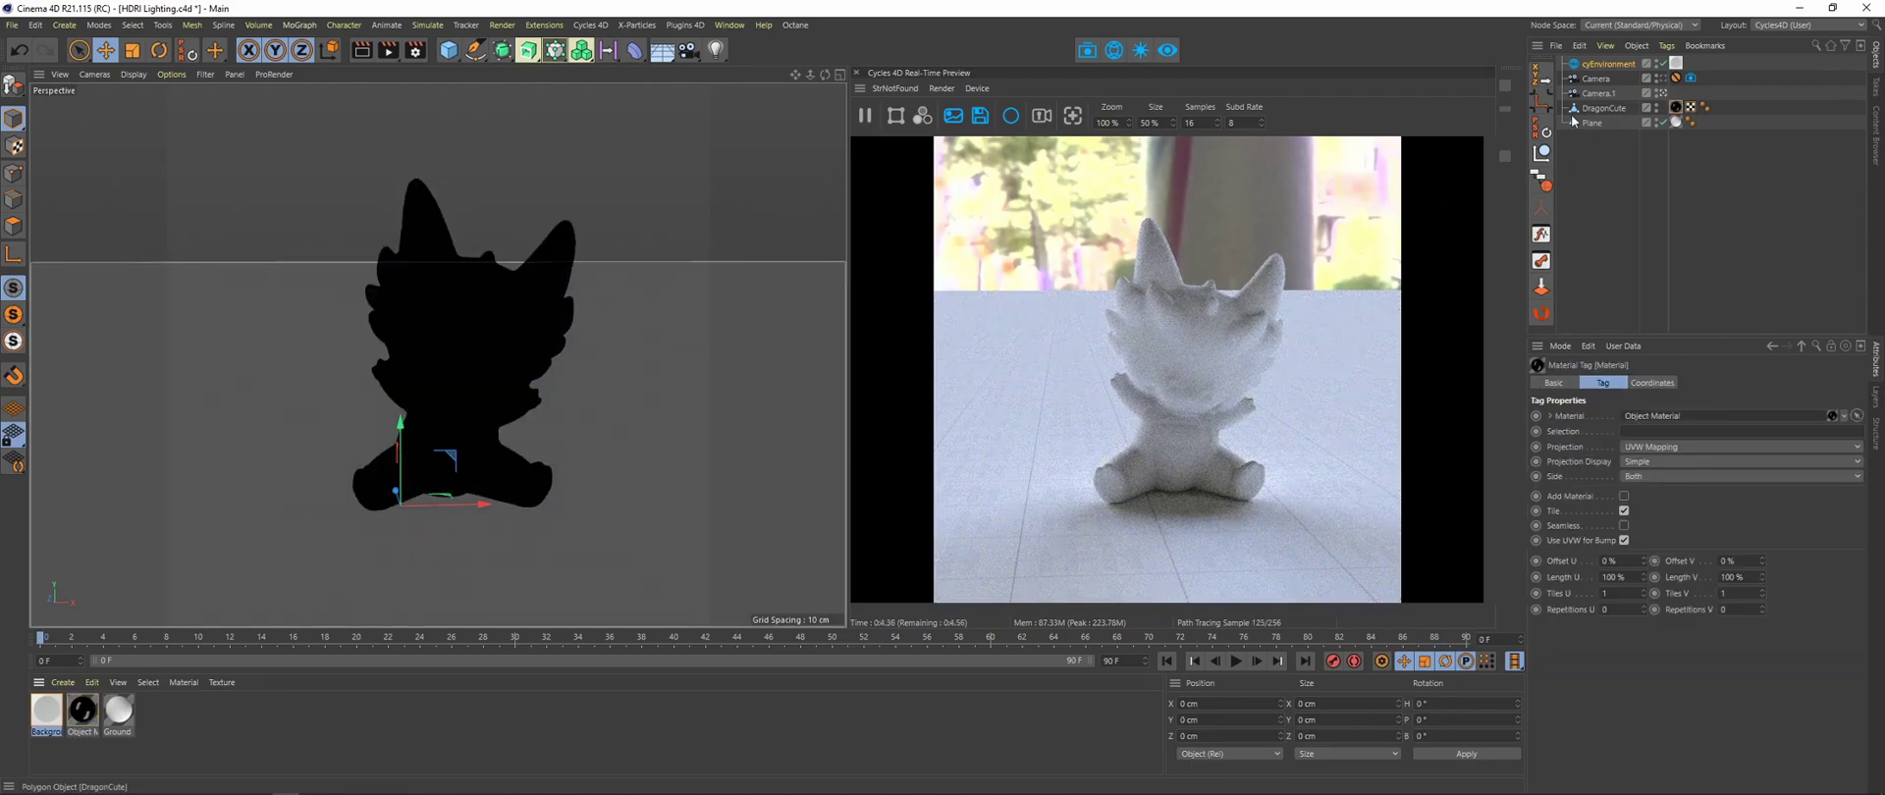
pyautogui.click(1608, 64)
pyautogui.click(1615, 476)
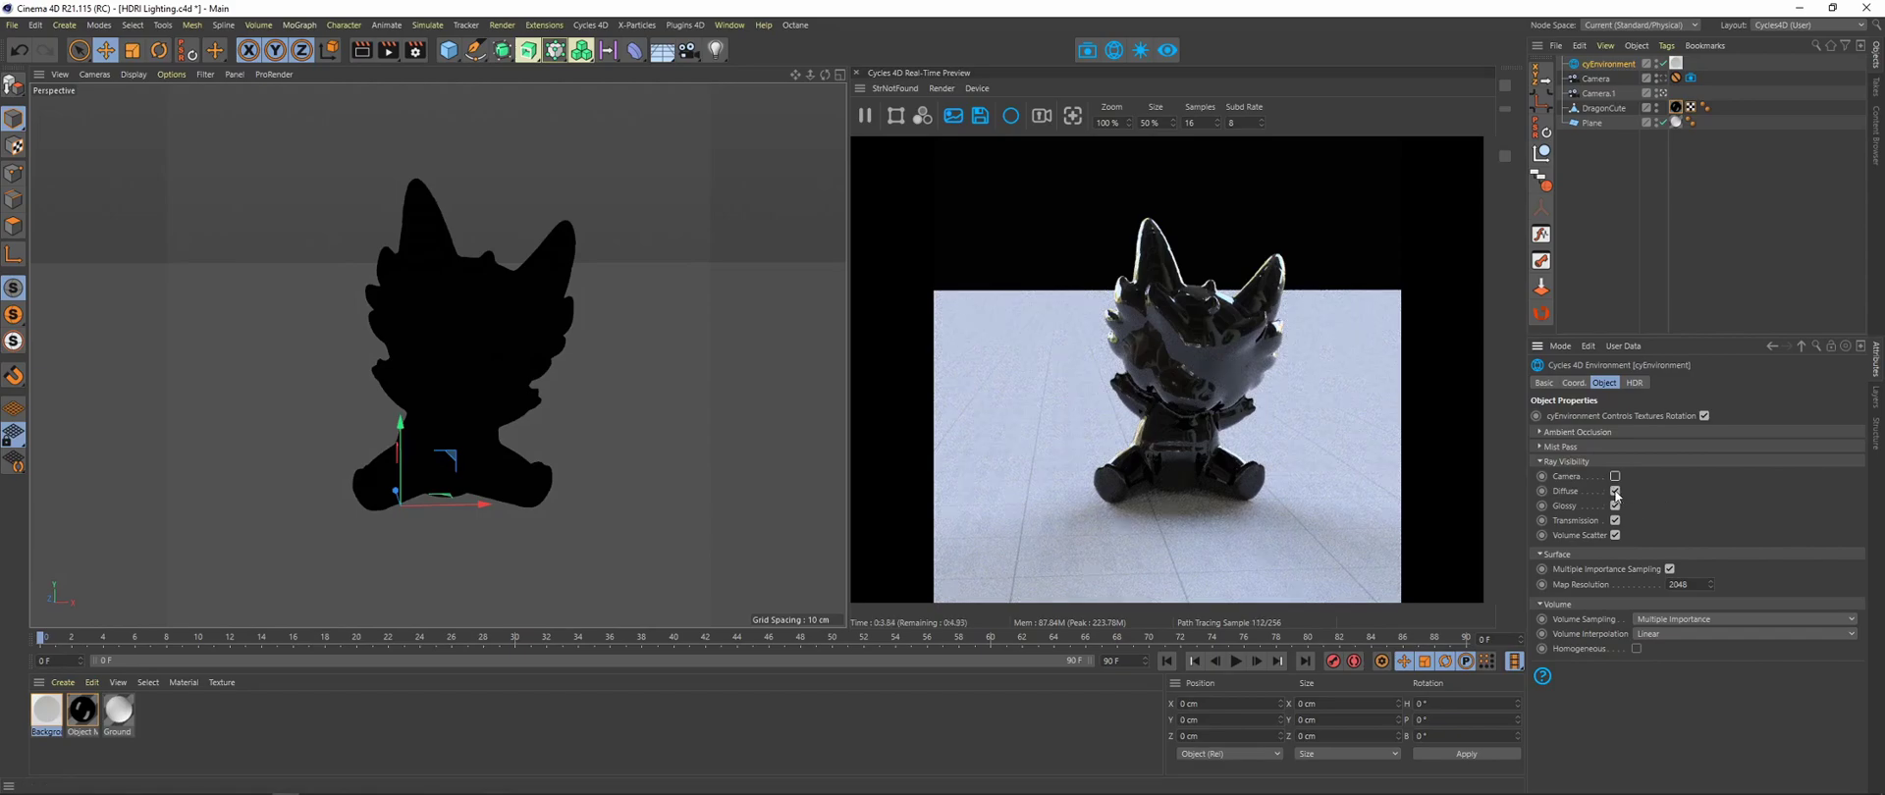
# Step: Turn off the cyEnvironment's Diffuse ray visibility and examine the dragon's remaining reflections from several angles
pyautogui.click(1615, 491)
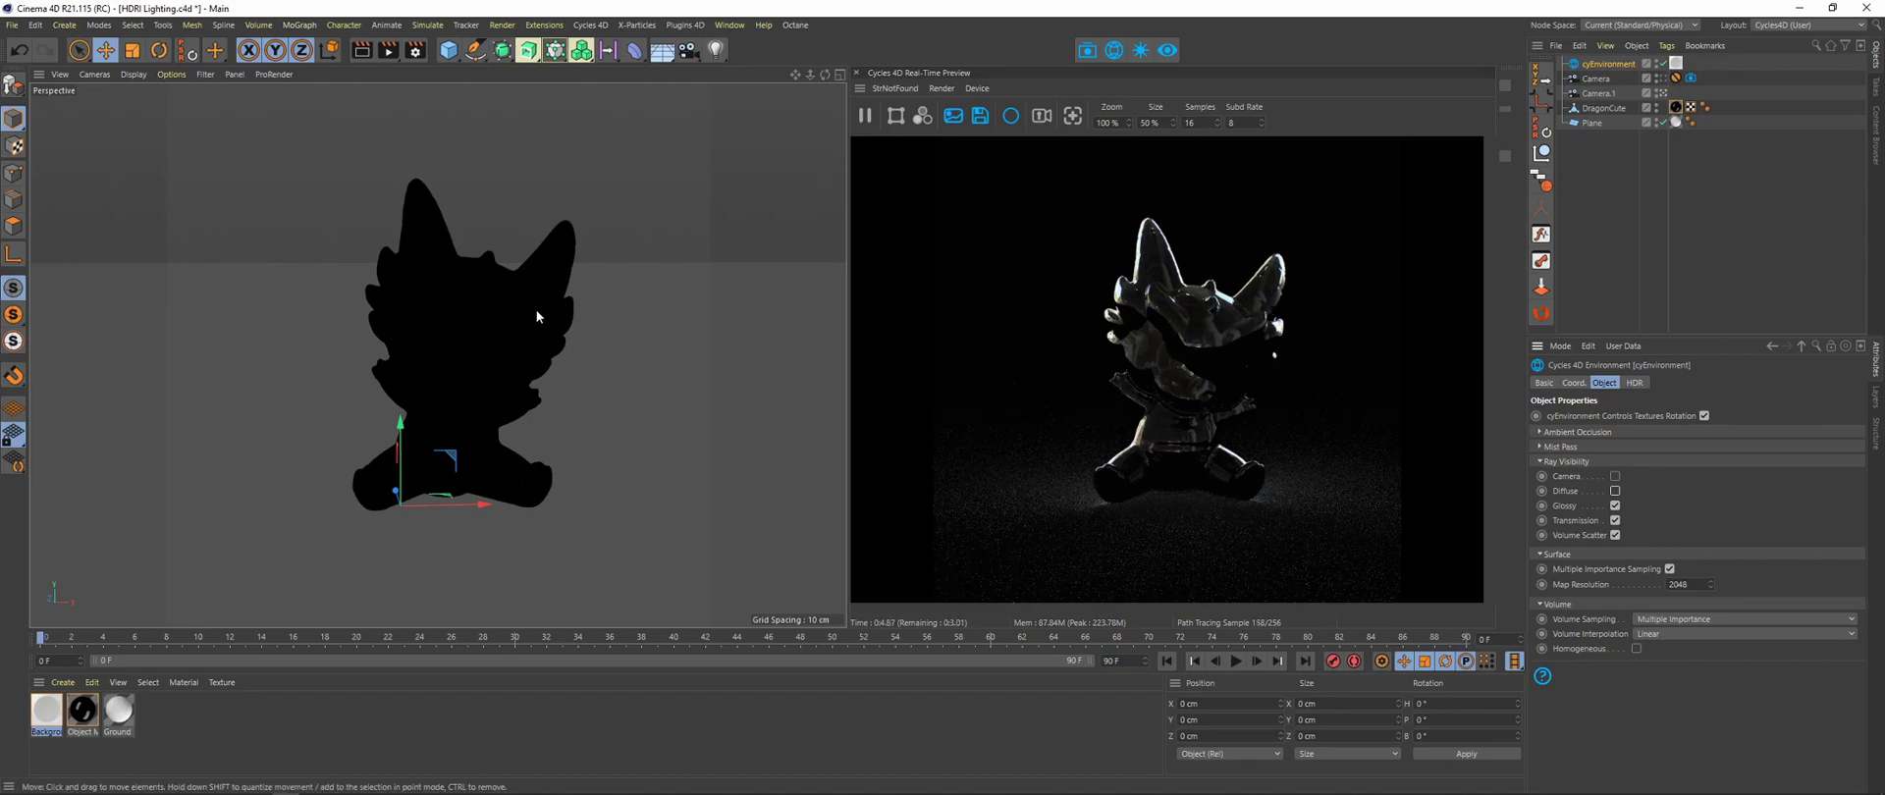
pyautogui.moveTo(501, 363)
pyautogui.keyDown('alt'); pyautogui.mouseDown()
pyautogui.moveTo(456, 324)
pyautogui.moveTo(458, 362)
pyautogui.moveTo(488, 383)
pyautogui.mouseUp(); pyautogui.keyUp('alt')
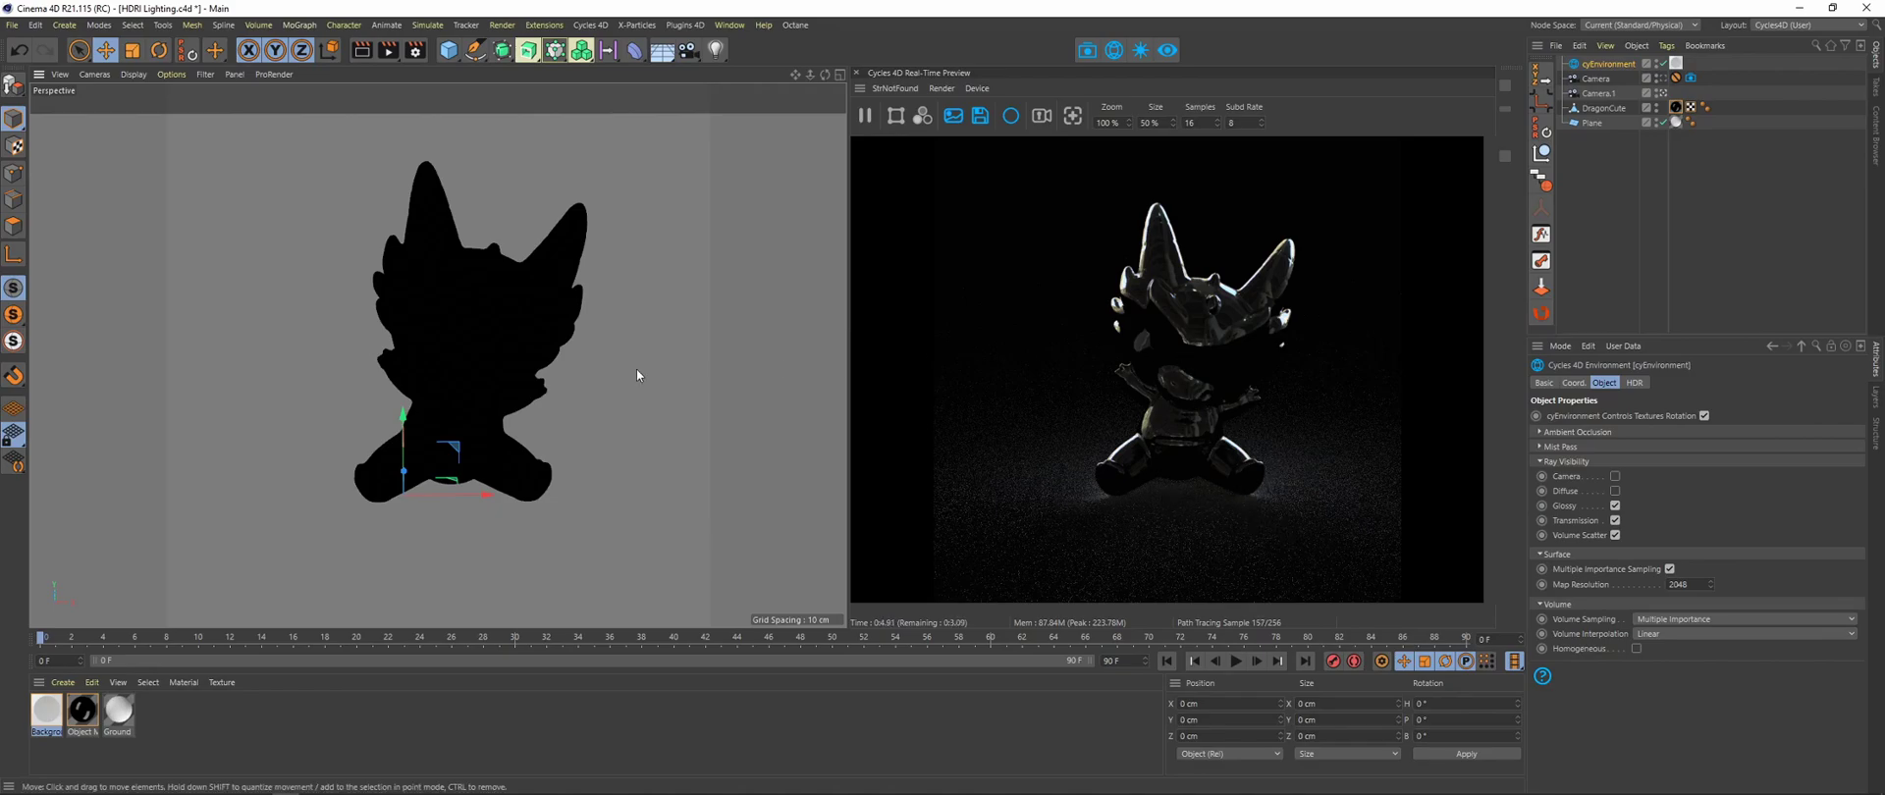
pyautogui.keyDown('alt'); pyautogui.moveTo(510, 324); pyautogui.dragTo(524, 295); pyautogui.keyUp('alt')
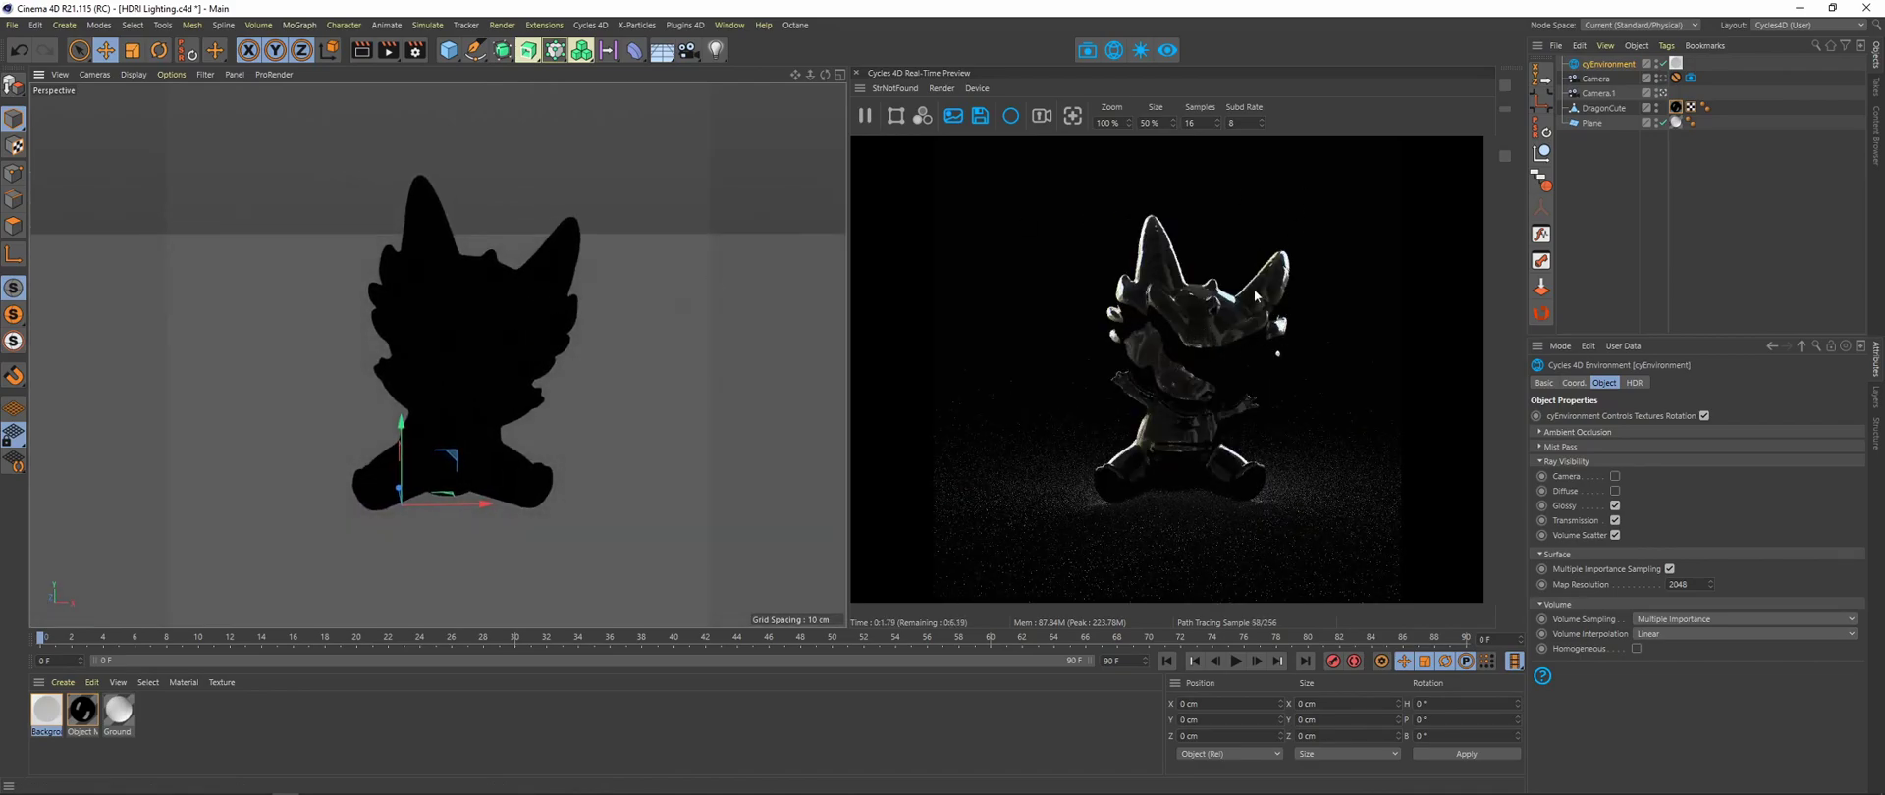
# Step: Try lighting the dragon with a new omni light raised to about 54 cm, and delete that light
pyautogui.click(1139, 49)
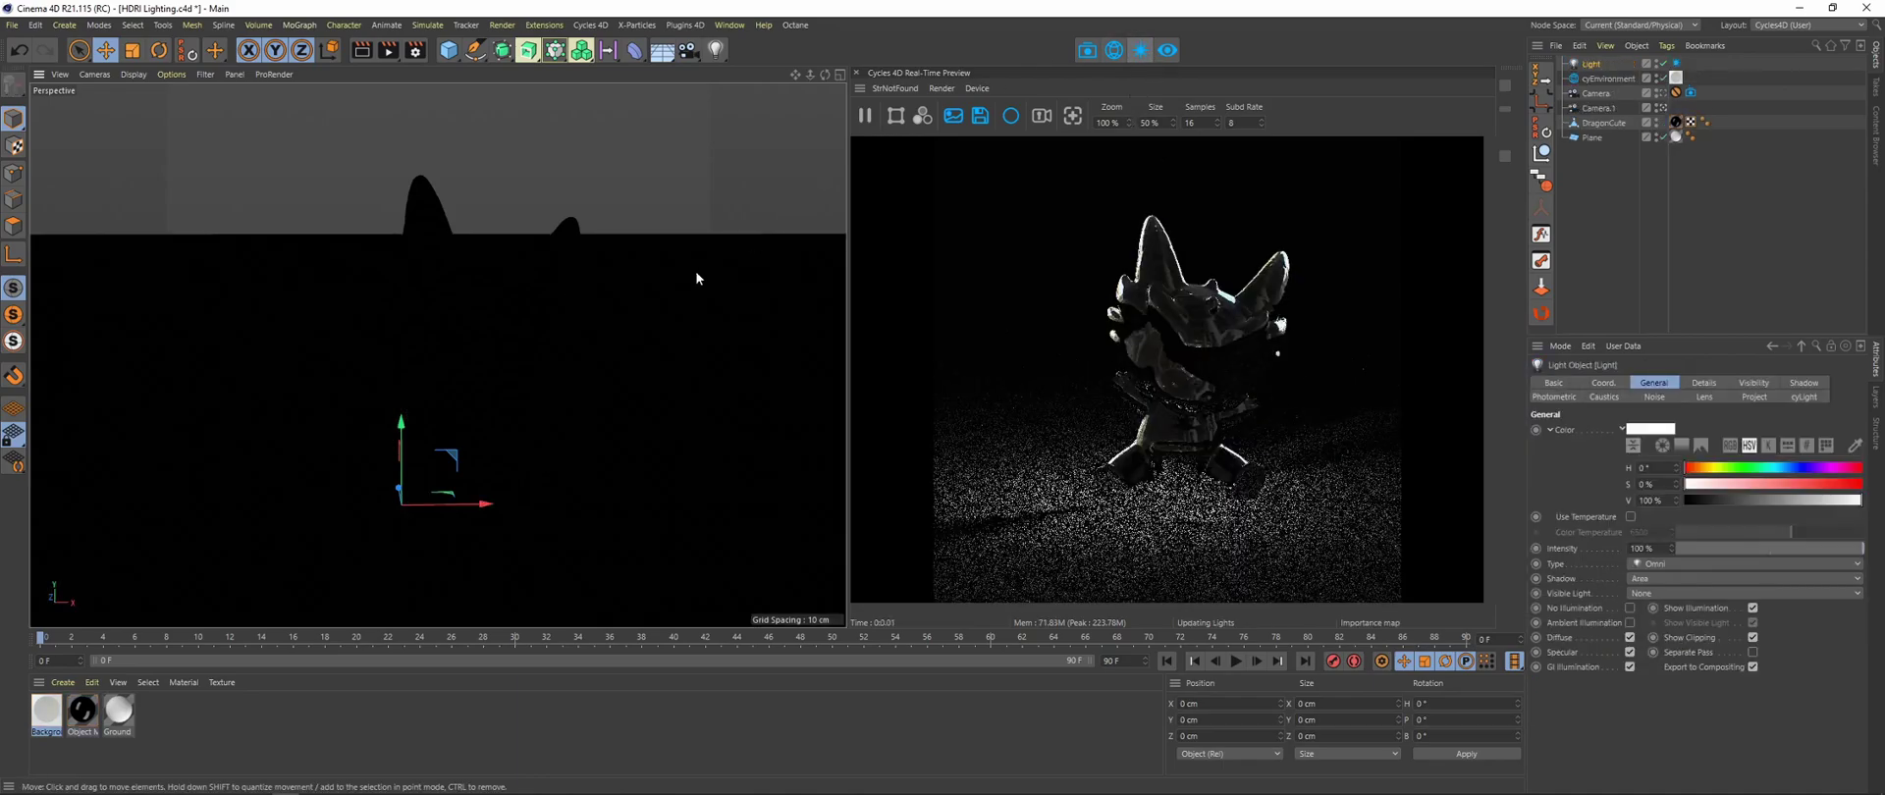
pyautogui.moveTo(401, 432); pyautogui.dragTo(412, 98)
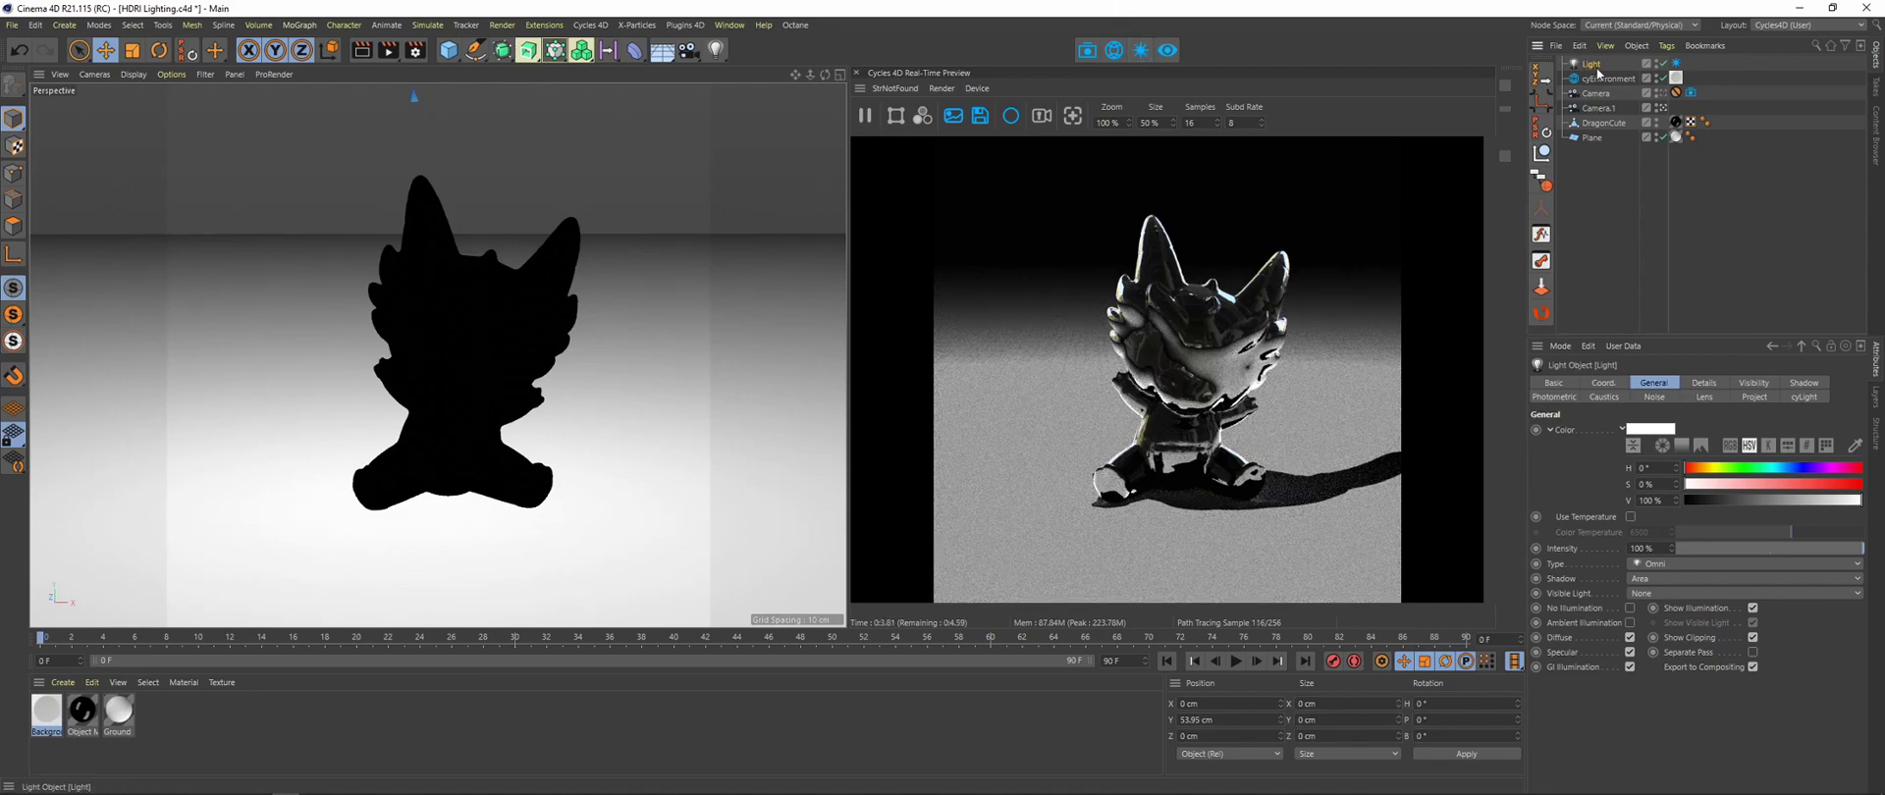
pyautogui.press('Delete')
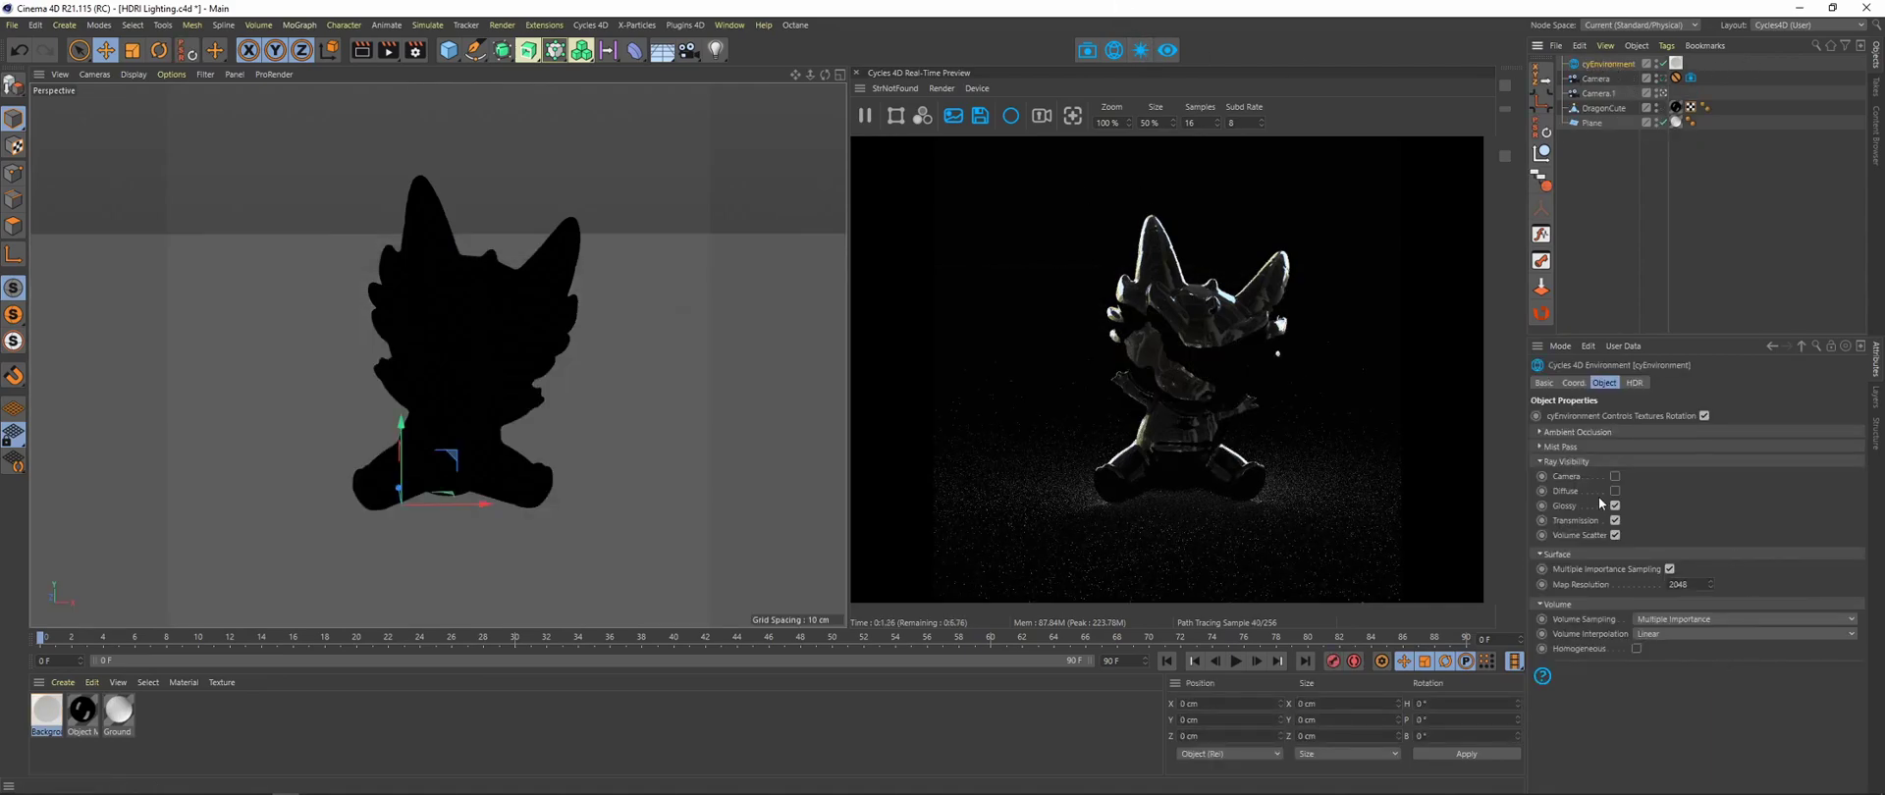
# Step: Restore the cyEnvironment's Diffuse ray visibility, and test Glossy ray visibility off and on again while orbiting the dragon
pyautogui.click(1614, 491)
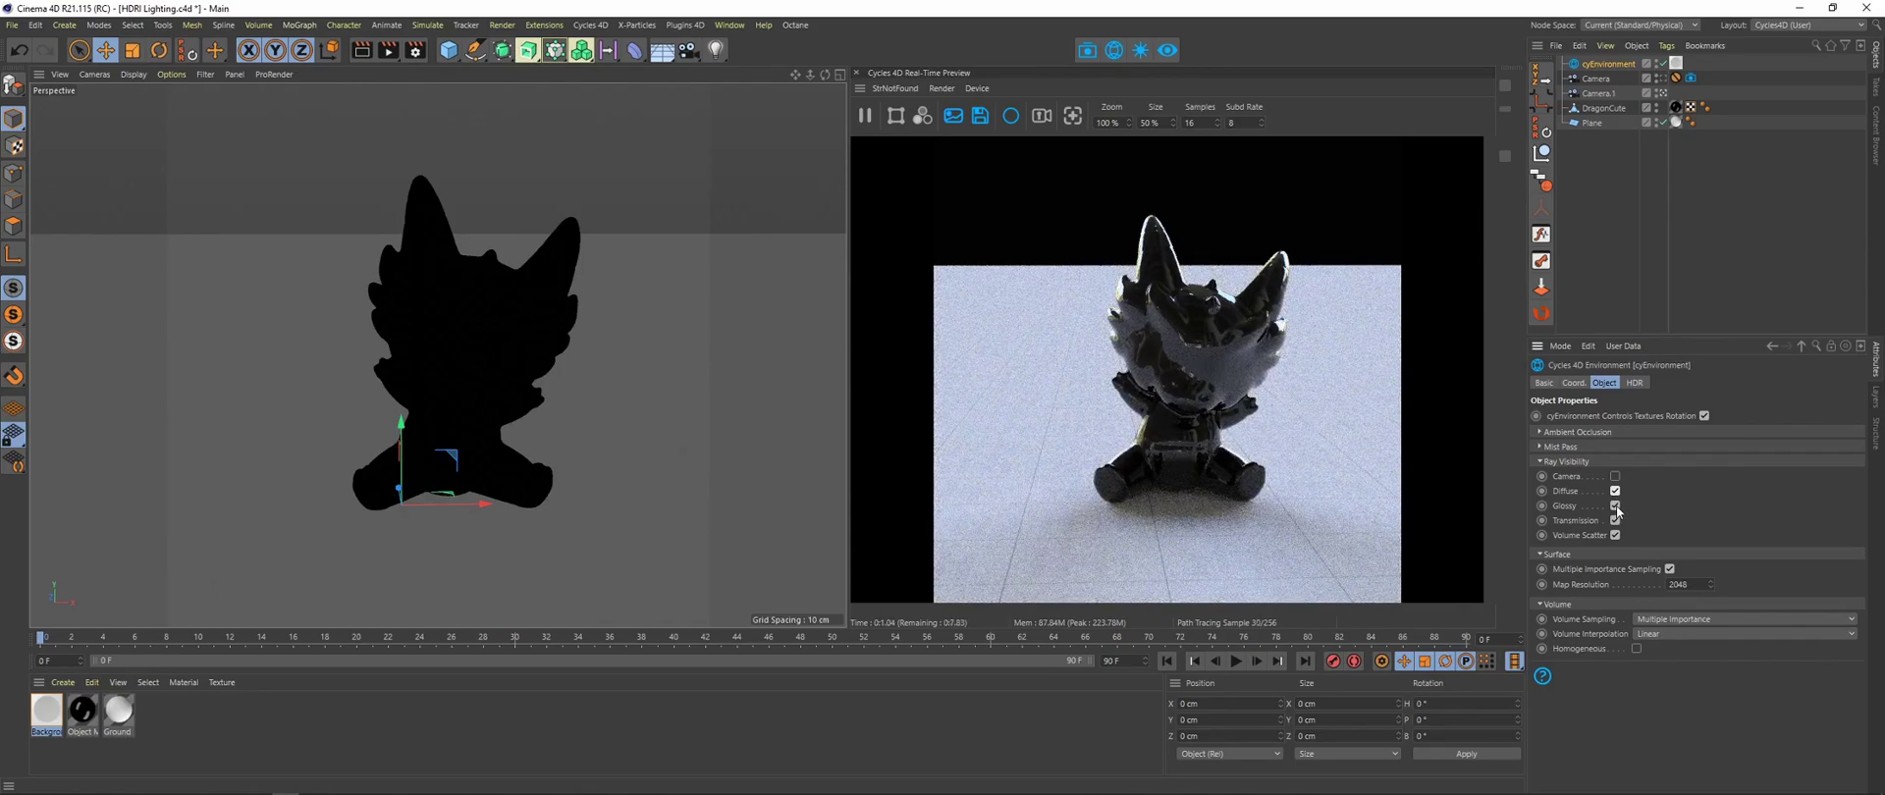
pyautogui.click(1614, 505)
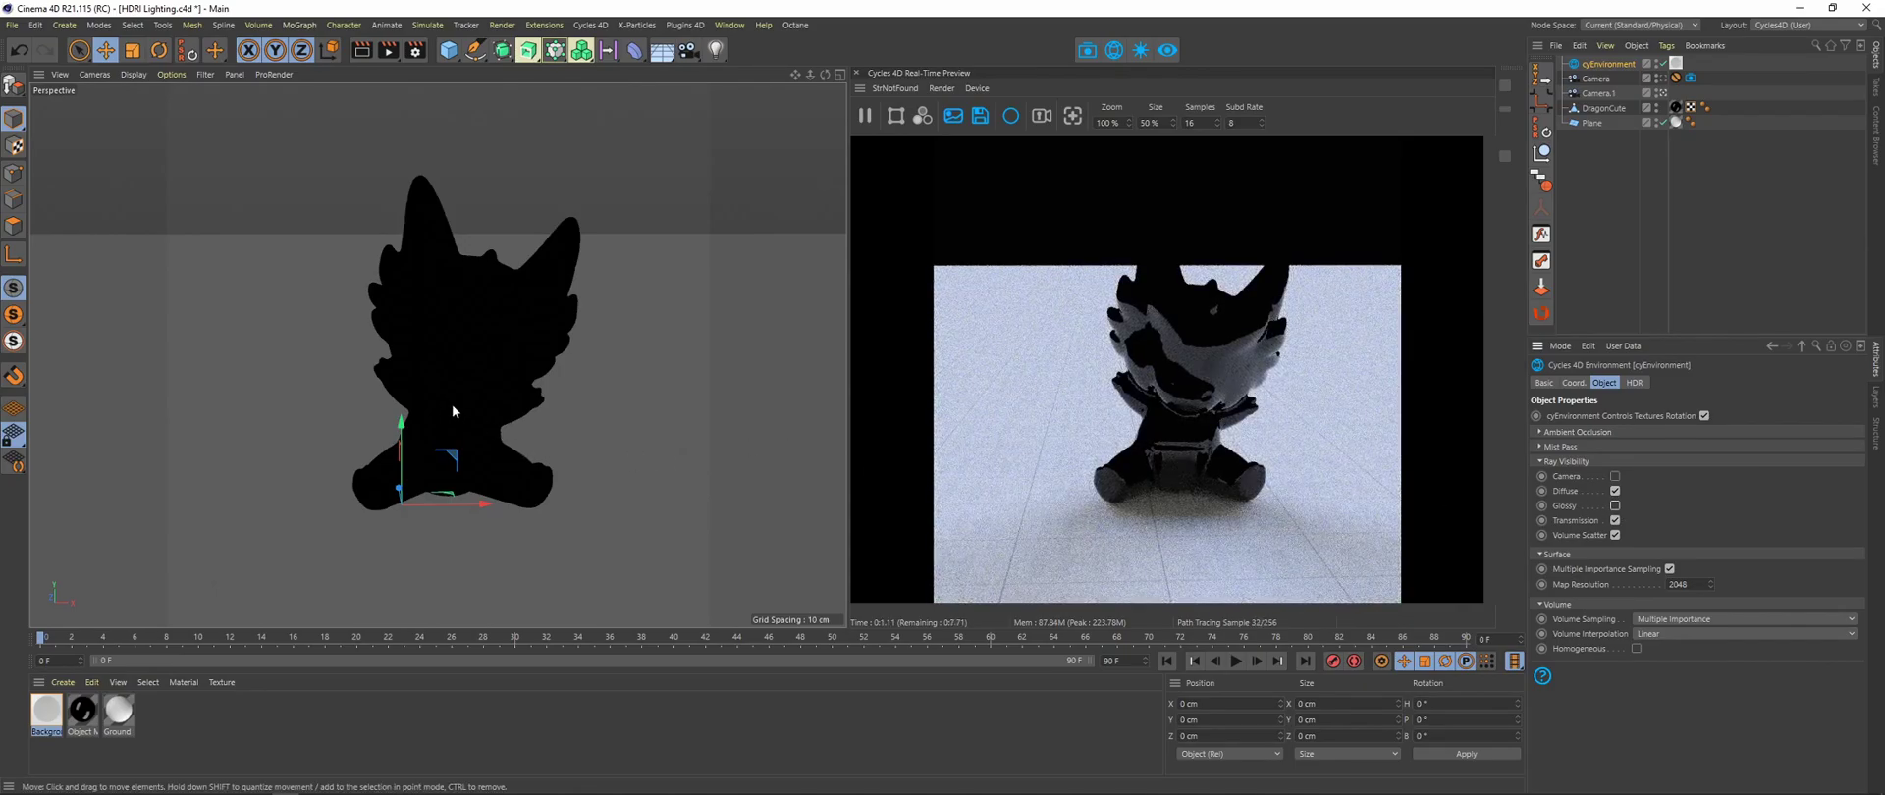
pyautogui.keyDown('alt'); pyautogui.moveTo(443, 409); pyautogui.dragTo(668, 368); pyautogui.keyUp('alt')
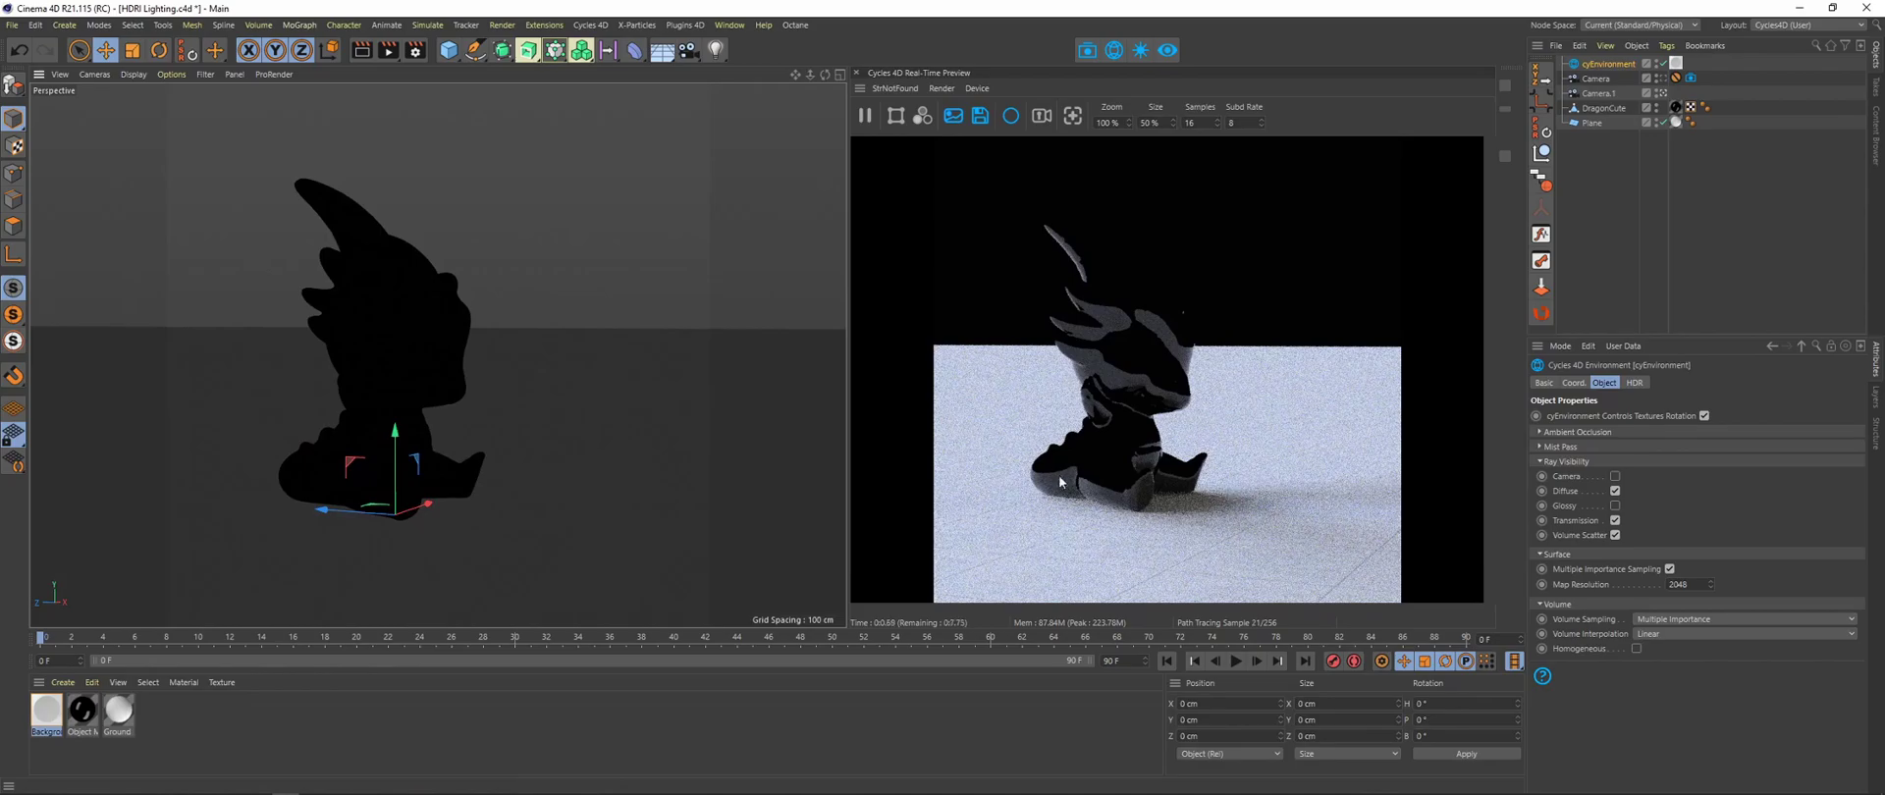
pyautogui.keyDown('alt'); pyautogui.moveTo(420, 363); pyautogui.dragTo(597, 292); pyautogui.keyUp('alt')
pyautogui.click(1615, 505)
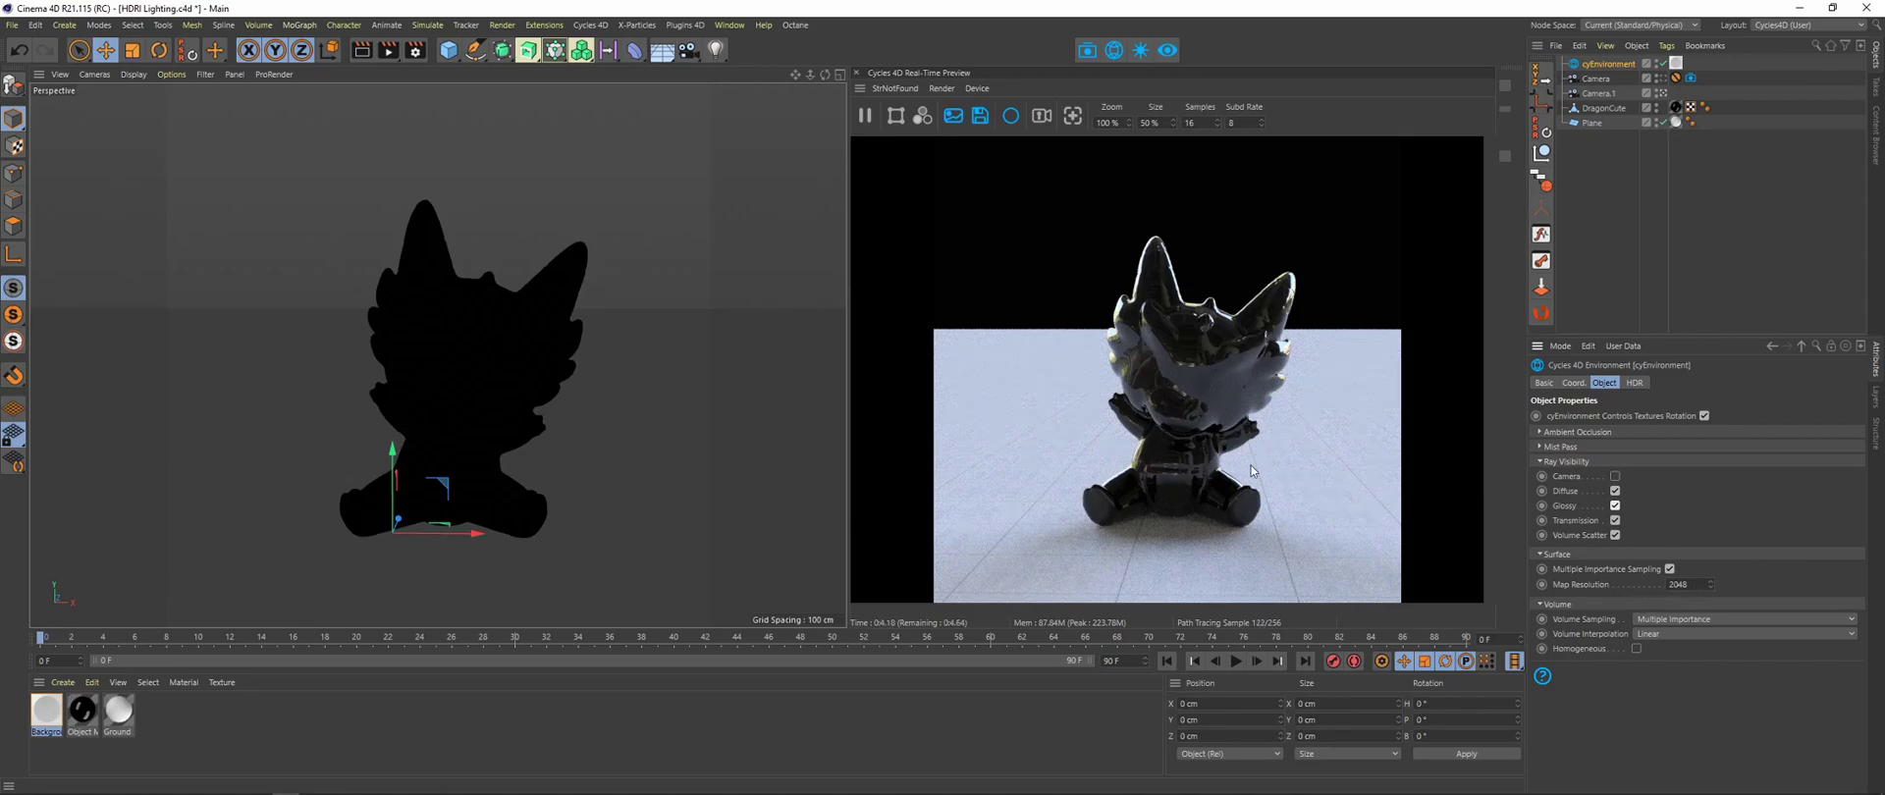
# Step: Turn the cyEnvironment's Camera ray visibility back on and inspect its Map Resolution setting
pyautogui.click(1615, 476)
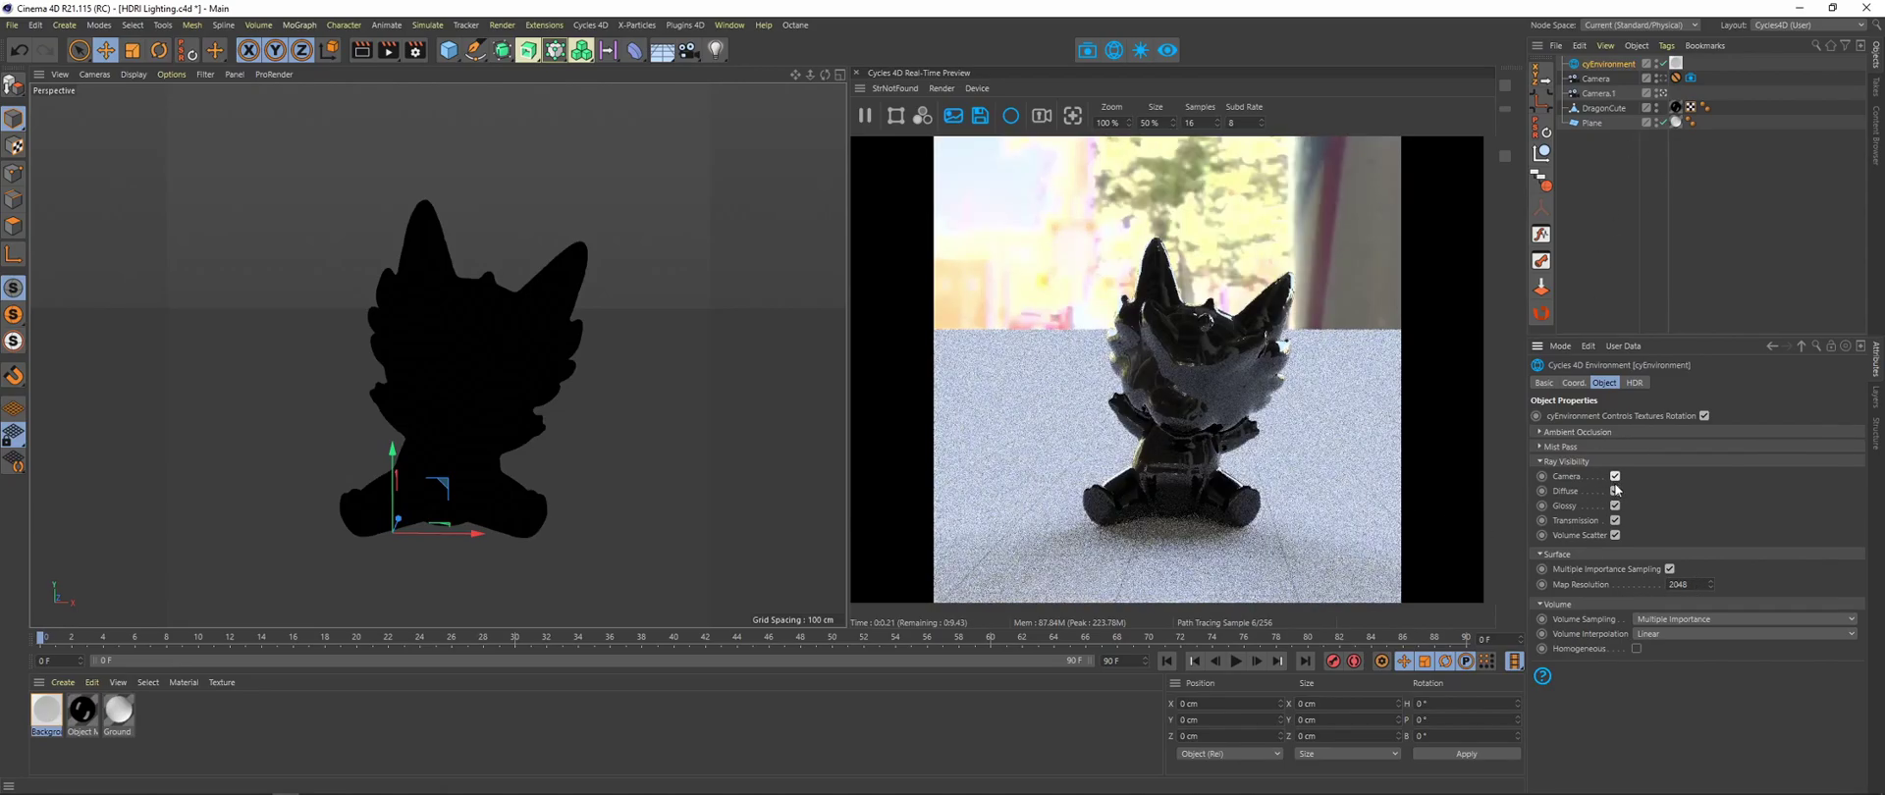
pyautogui.keyDown('alt'); pyautogui.moveTo(487, 385); pyautogui.dragTo(616, 385); pyautogui.keyUp('alt')
pyautogui.moveTo(1686, 585); pyautogui.dragTo(1651, 586)
pyautogui.click(1692, 585)
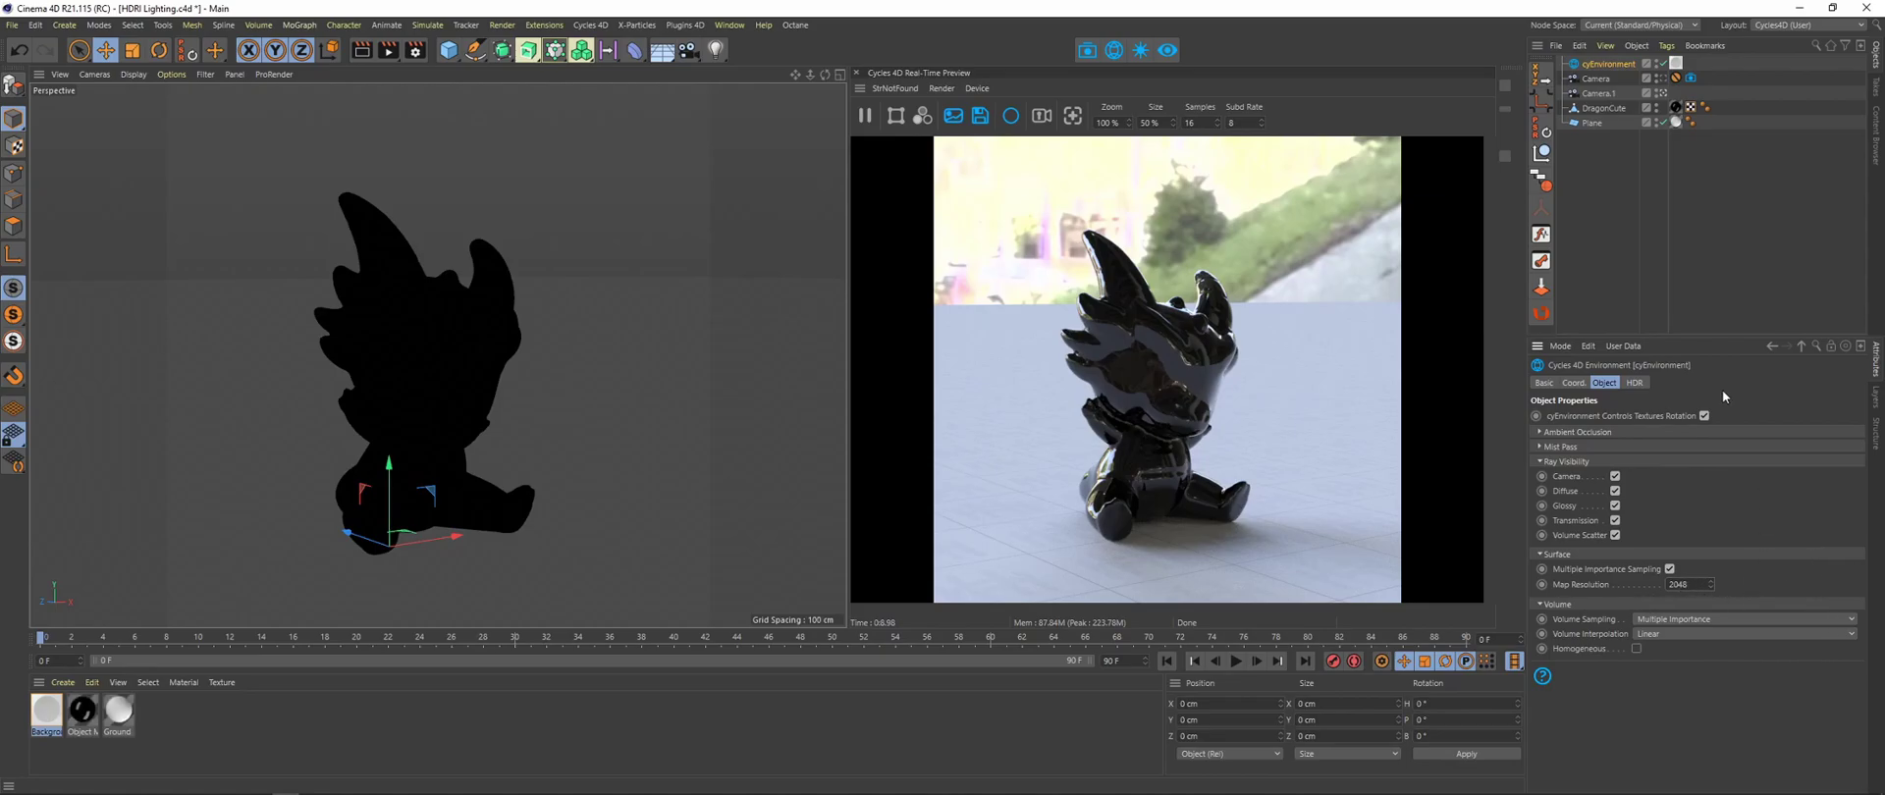
pyautogui.keyDown('alt'); pyautogui.moveTo(517, 369); pyautogui.dragTo(401, 373); pyautogui.keyUp('alt')
pyautogui.keyDown('alt'); pyautogui.moveTo(401, 373); pyautogui.dragTo(467, 334, button='middle'); pyautogui.keyUp('alt')
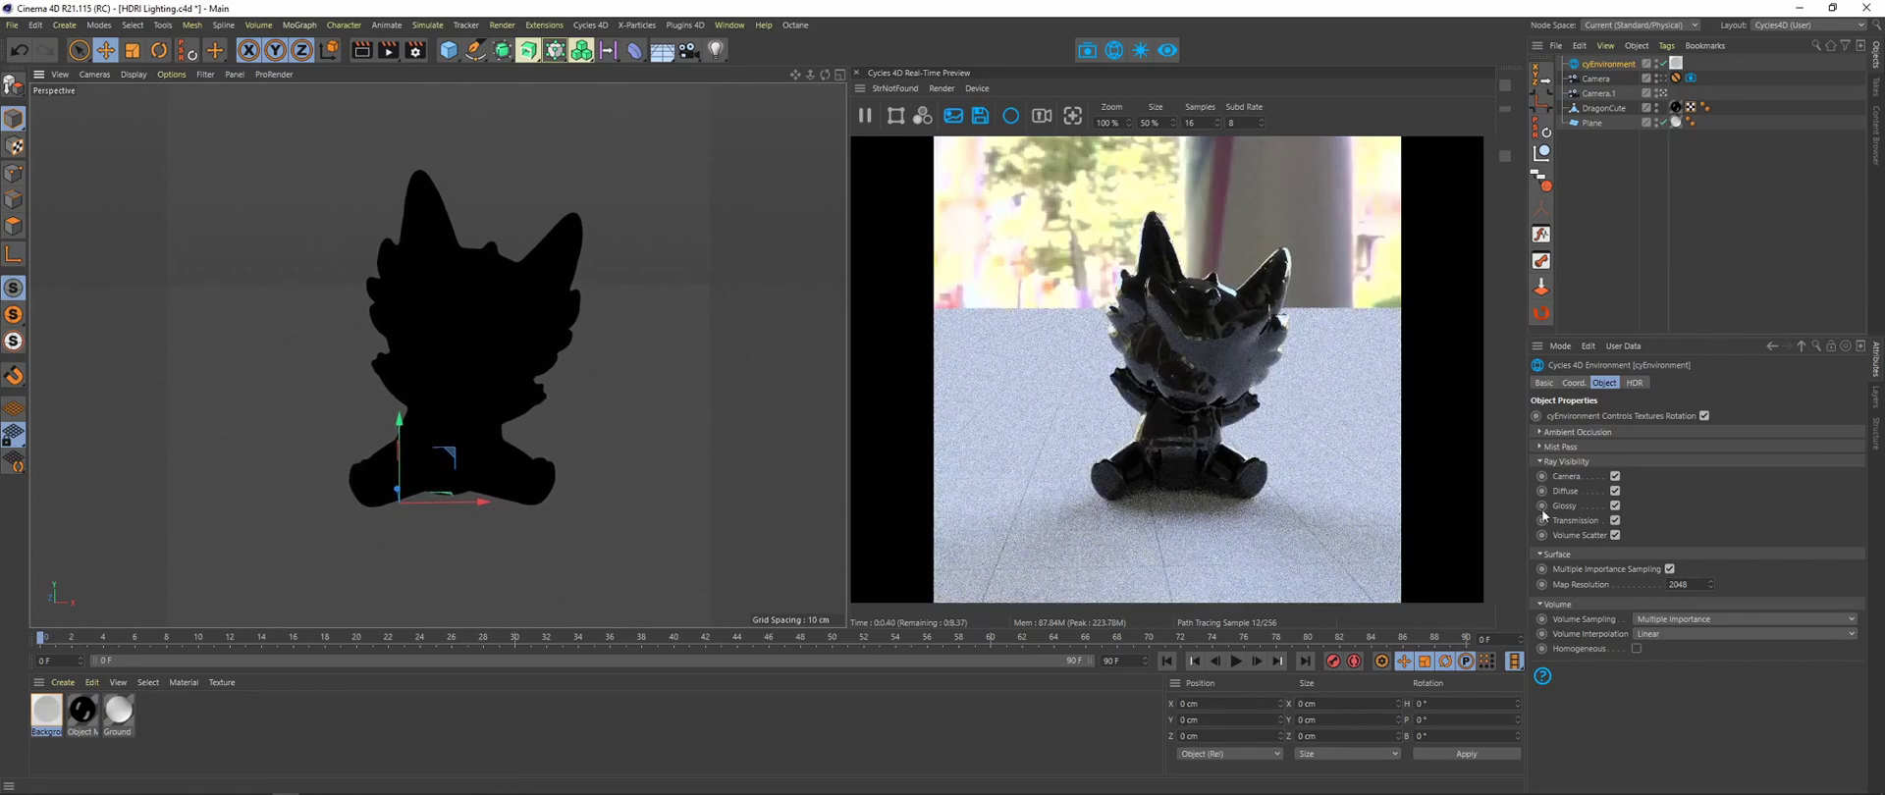